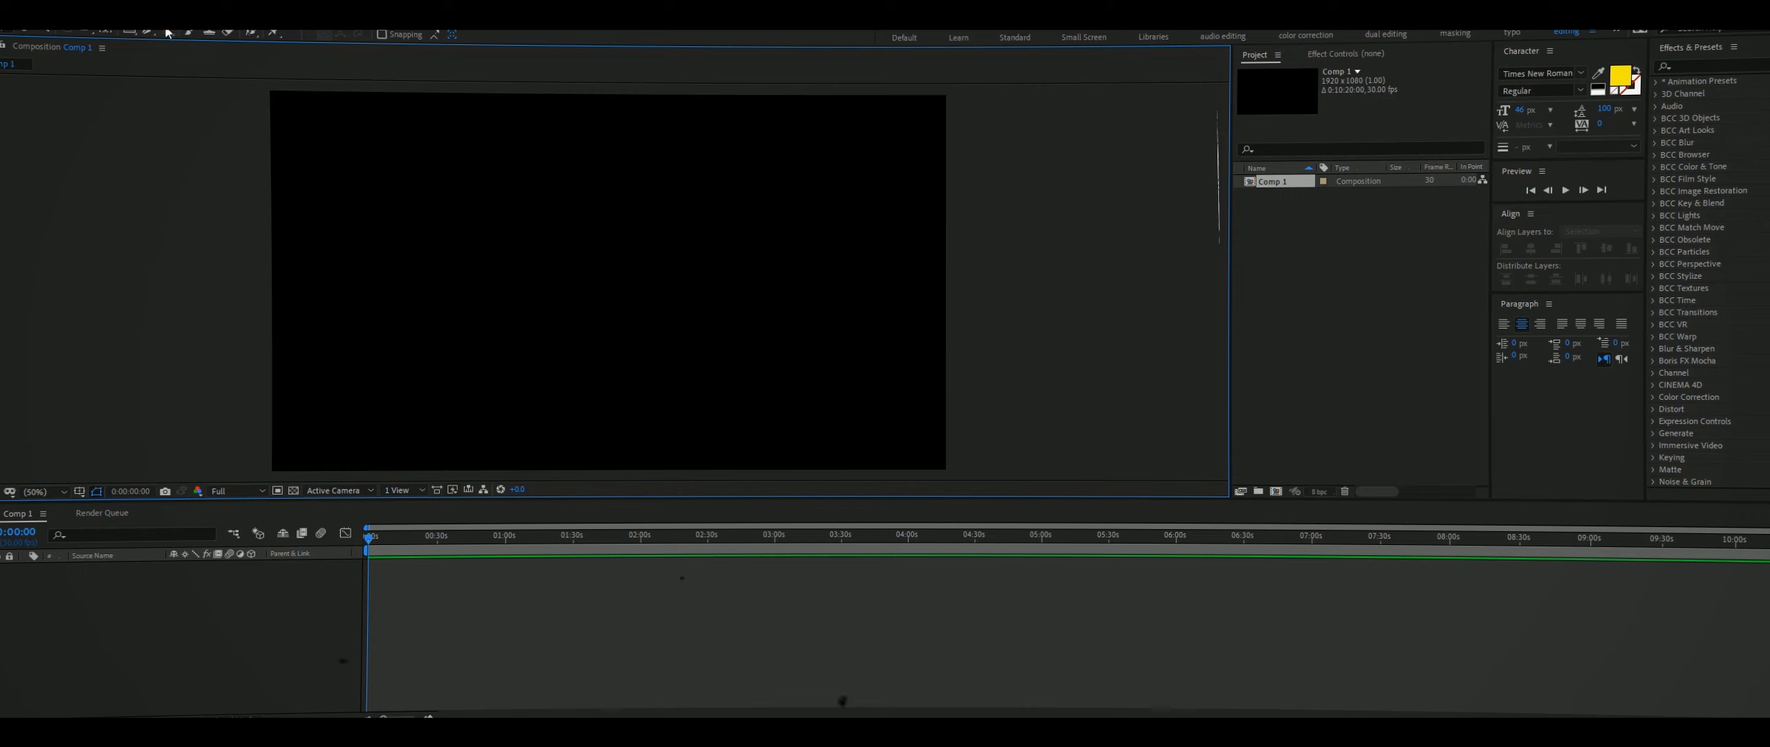
Create a text layer reading "hatxke" in the composition
key(ctrl+t)
click(529, 287)
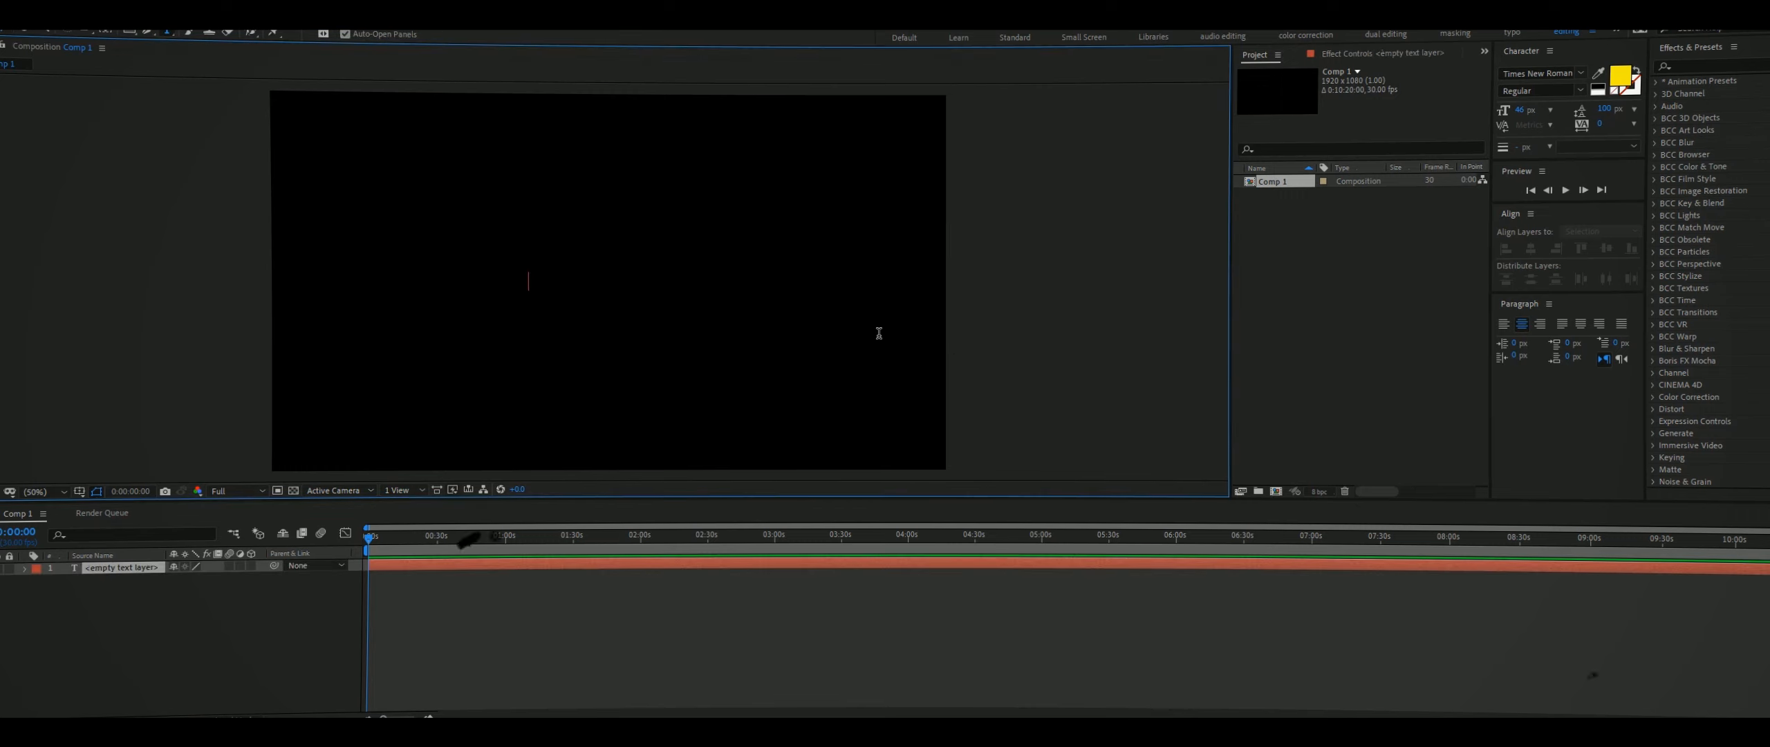
text(hatx)
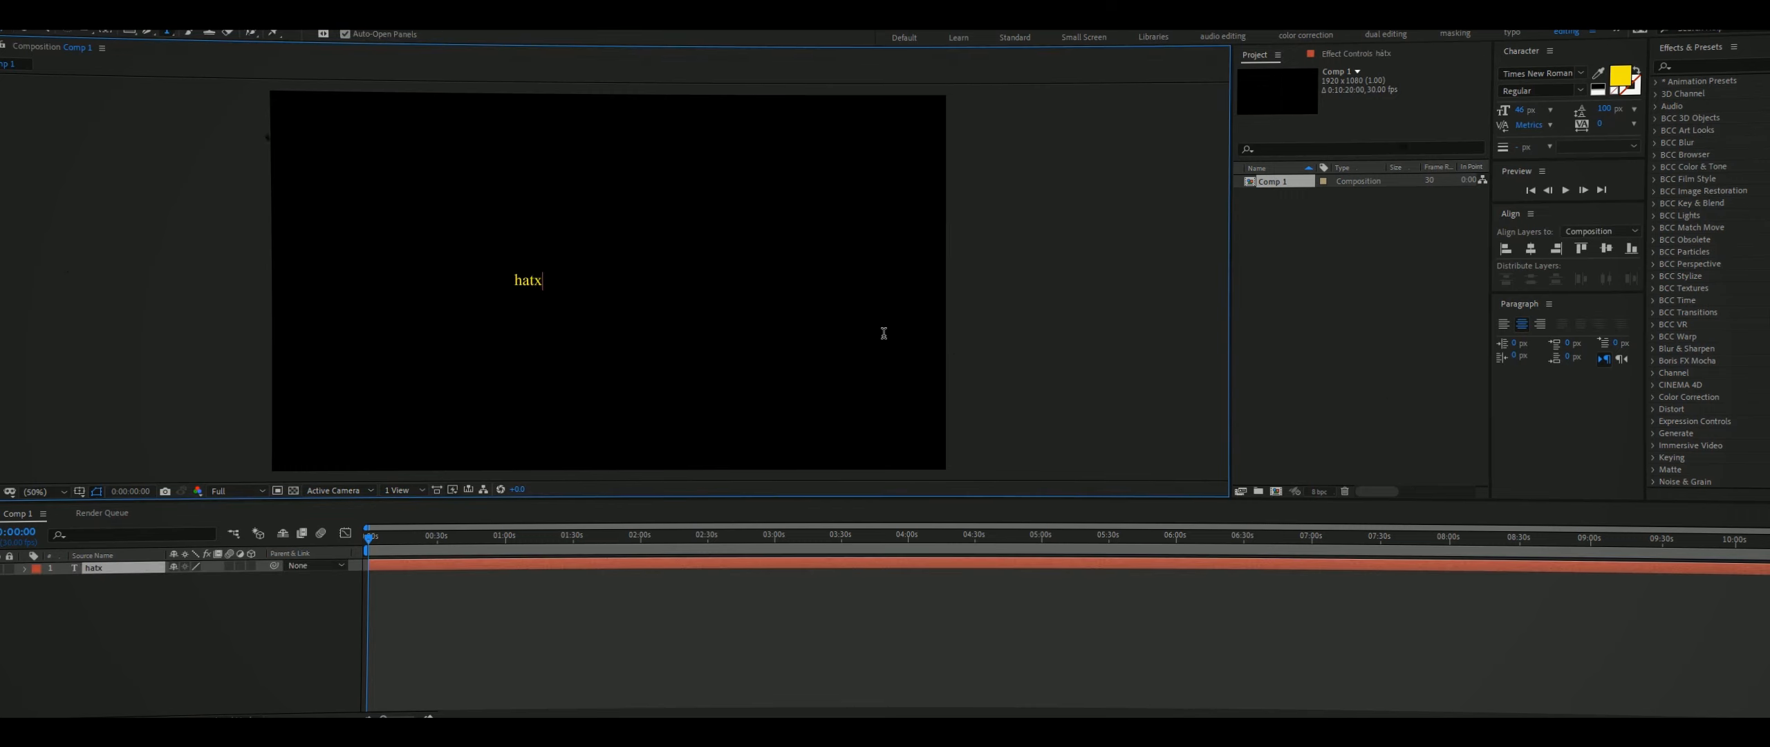
text(ke)
Enlarge the hatxke text to a font size of about 180 px and centre it horizontally and vertically in the composition
double_click(714, 560)
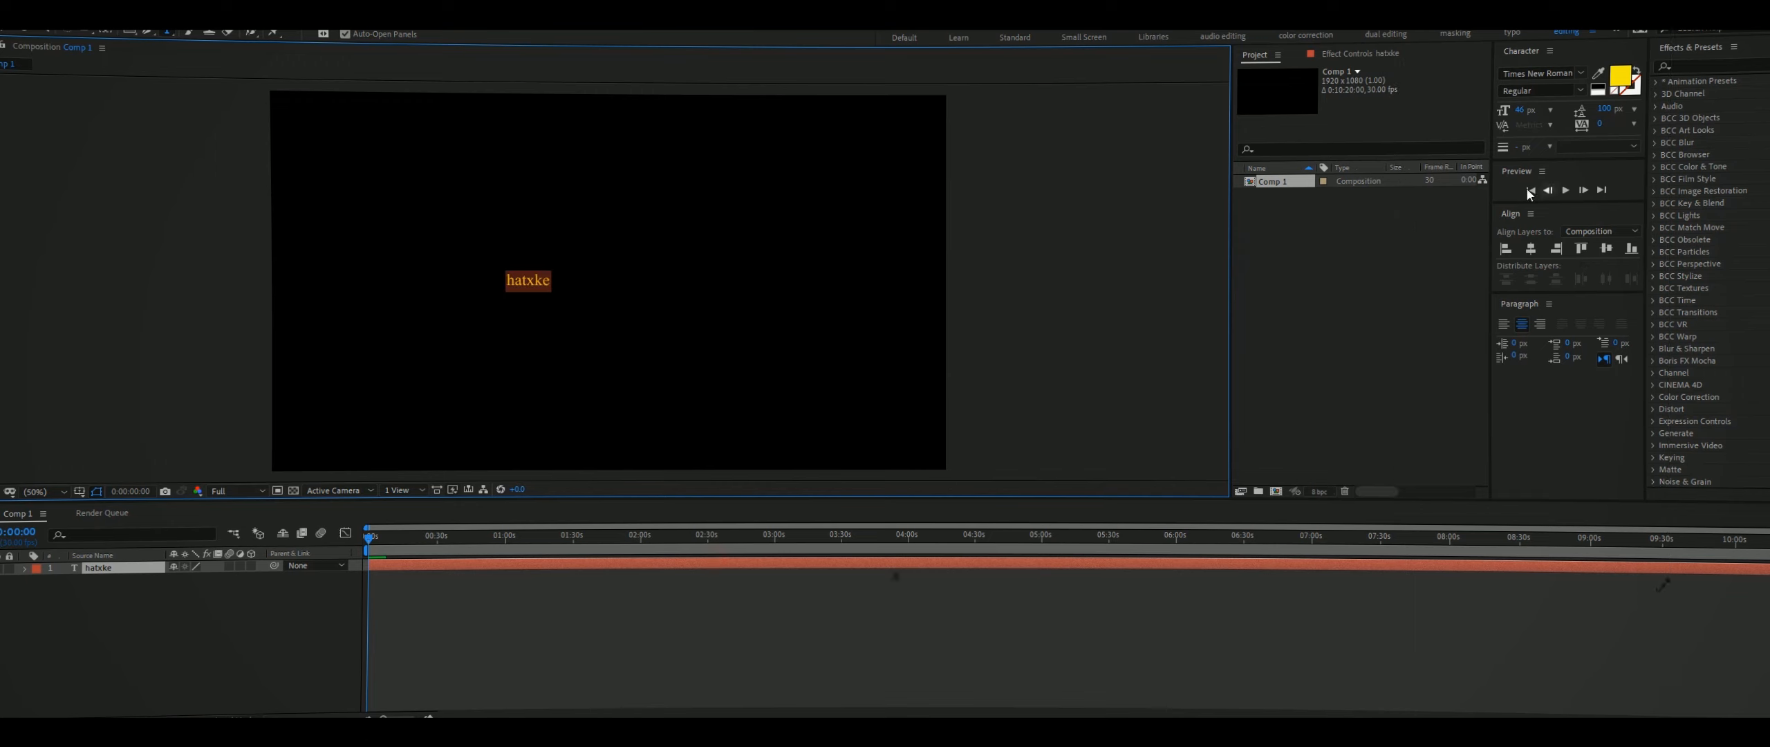
drag(1525, 111, 1583, 112)
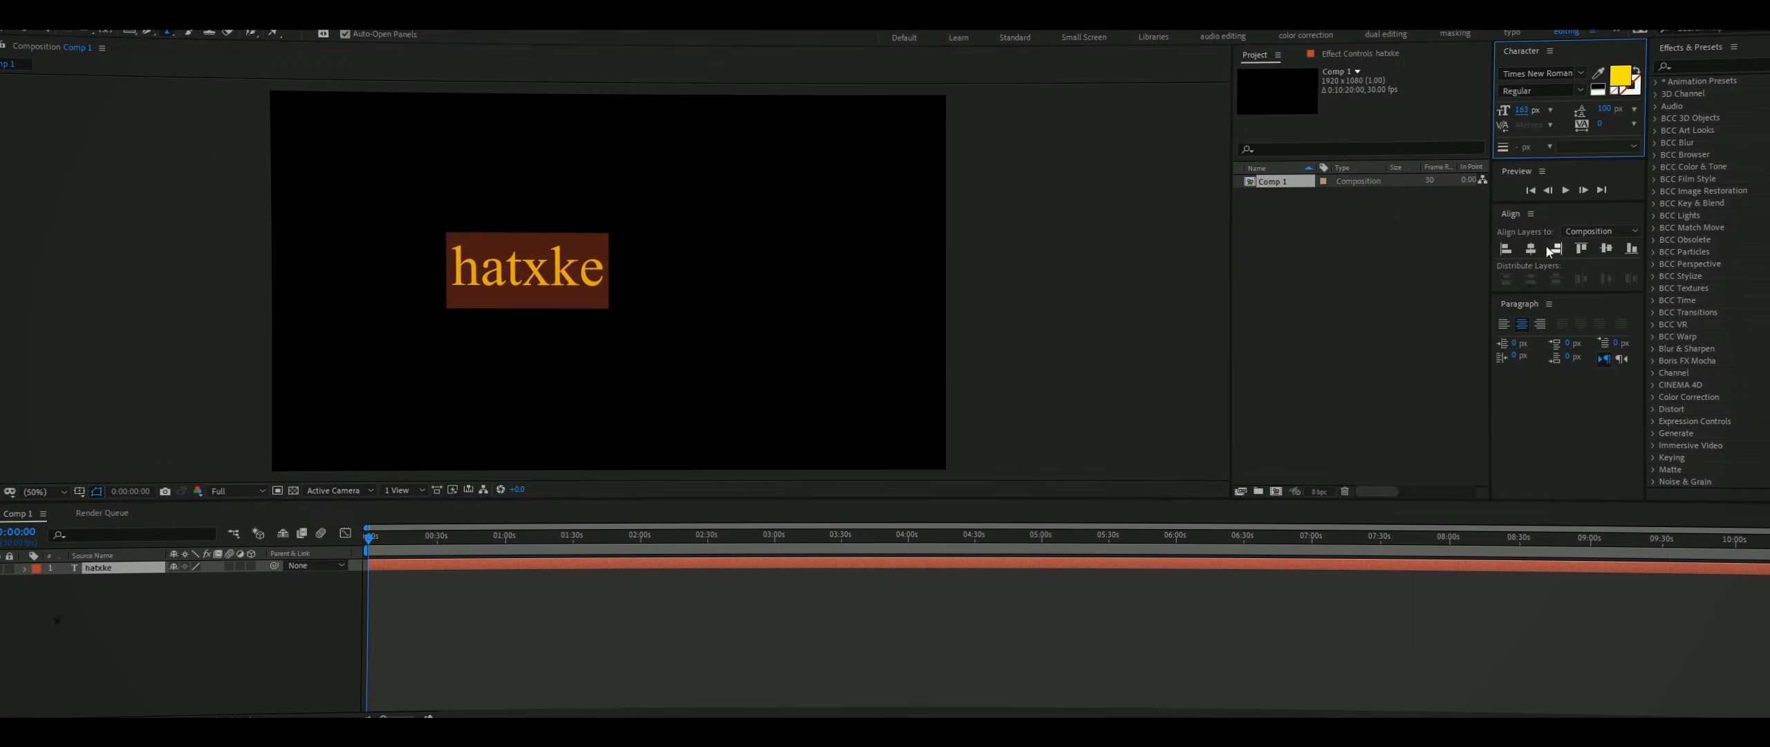
click(1531, 249)
click(1606, 248)
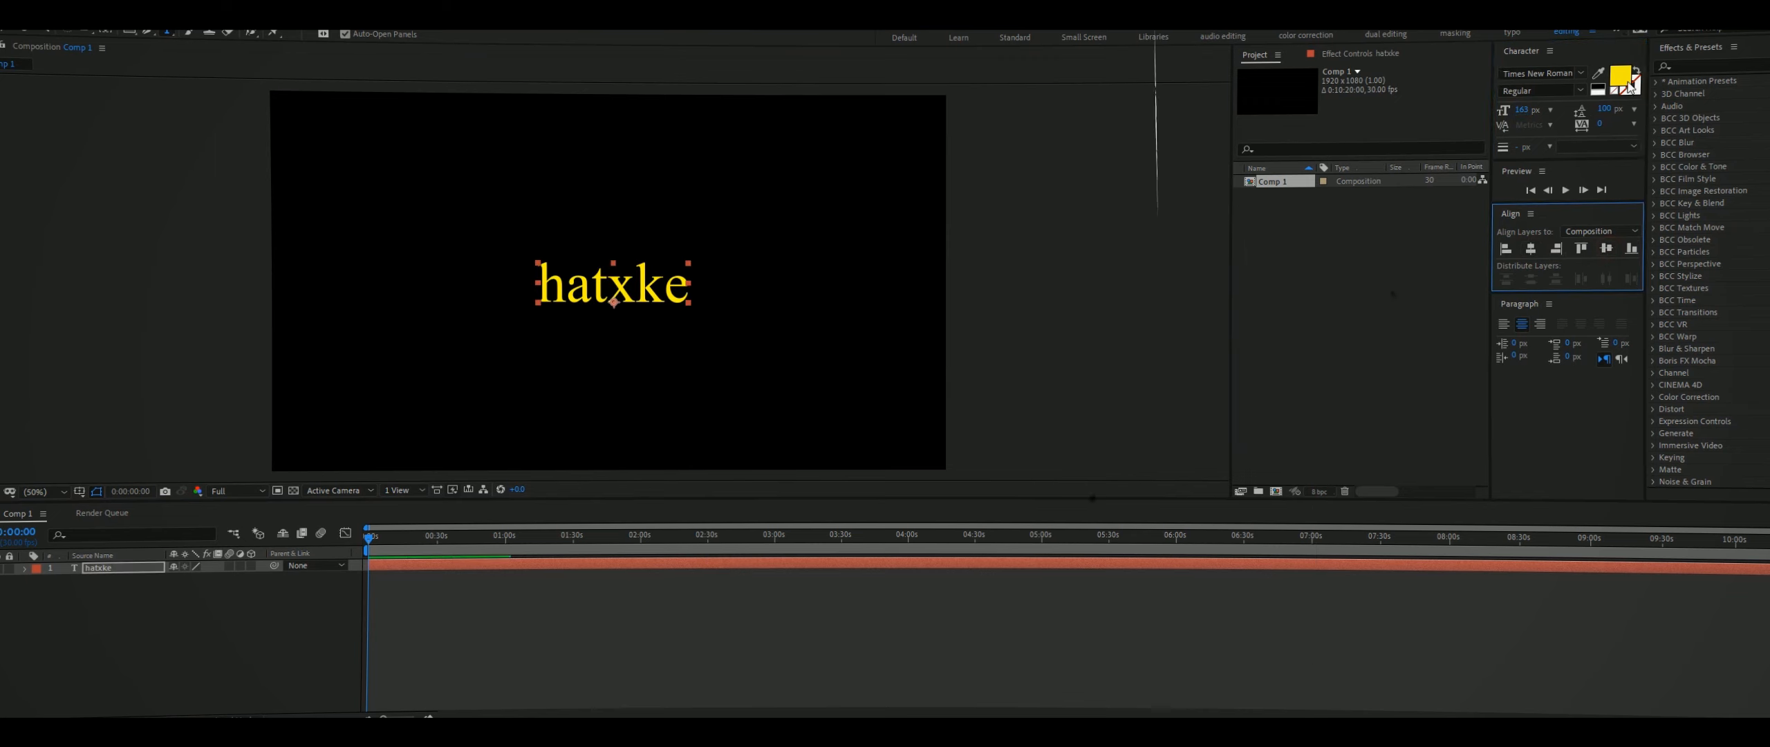
Set the text's fill colour to white (FFFFFF) and deselect the layer
click(1620, 75)
text(FFFFFF)
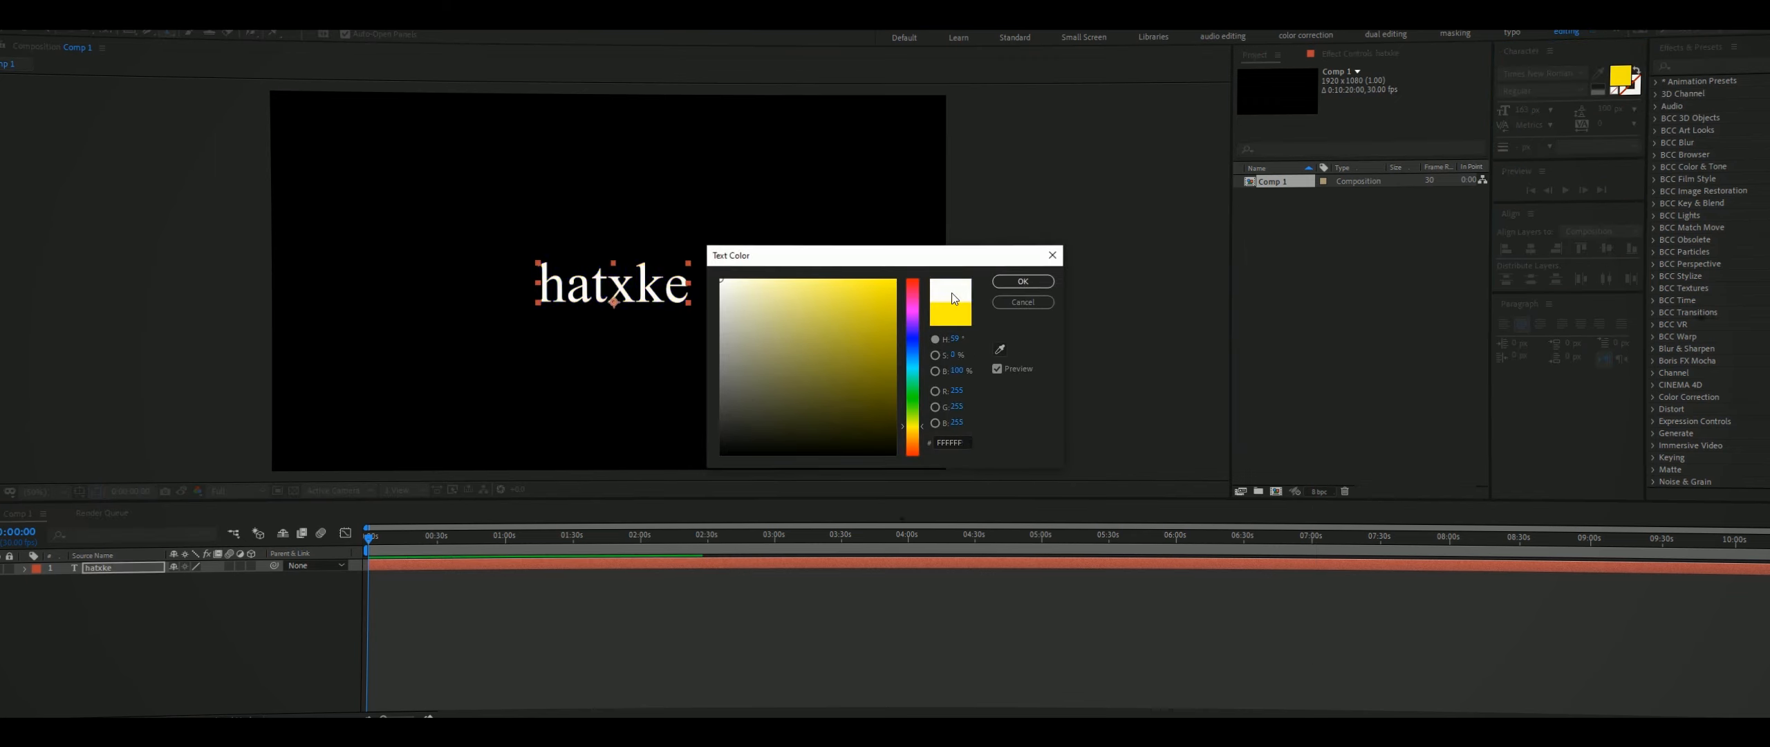
click(1023, 282)
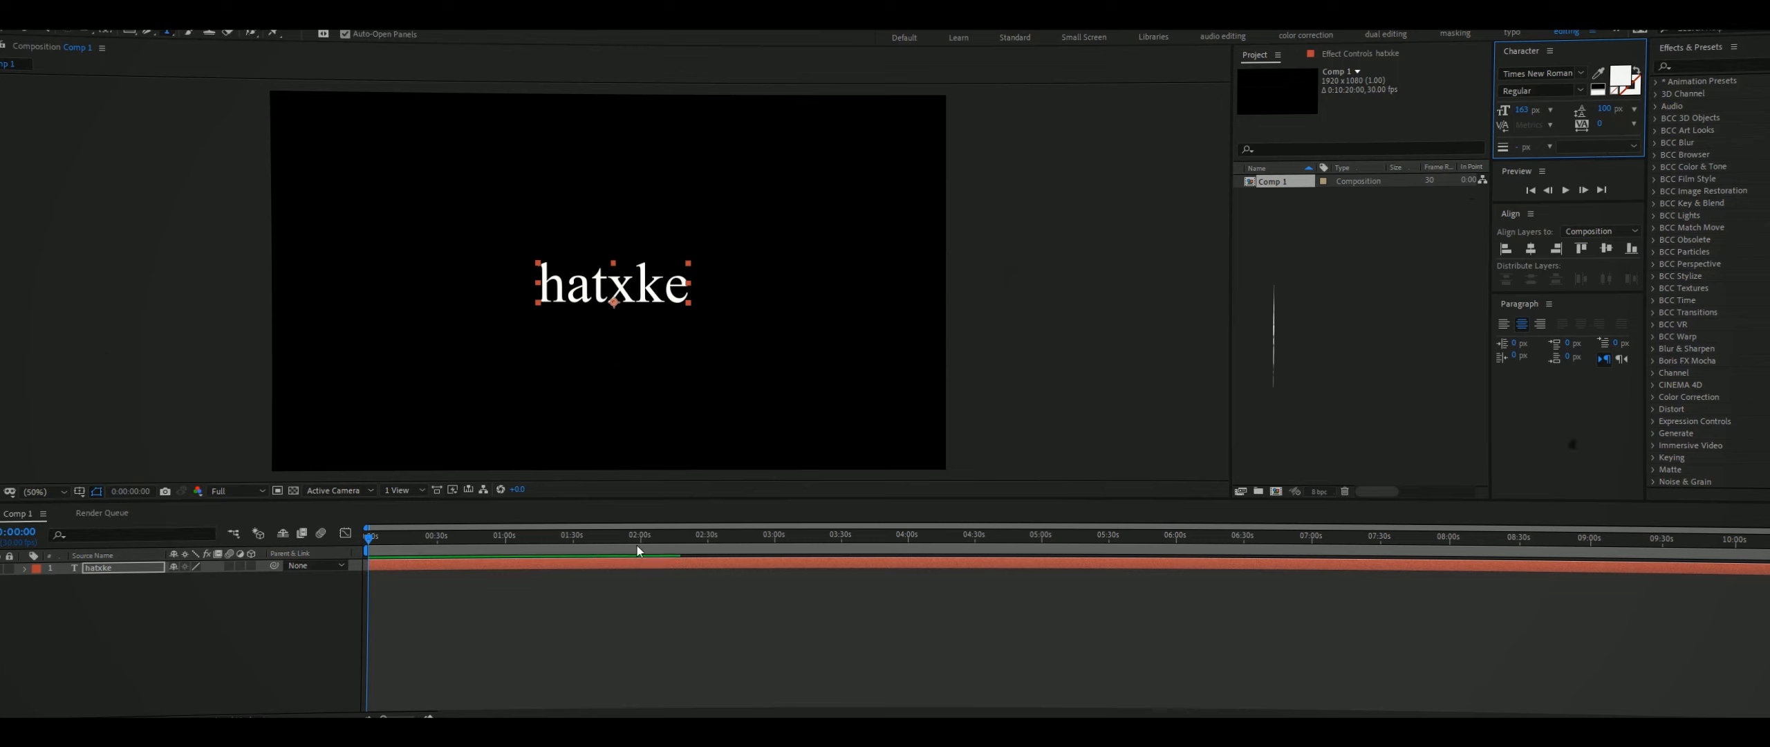
click(308, 614)
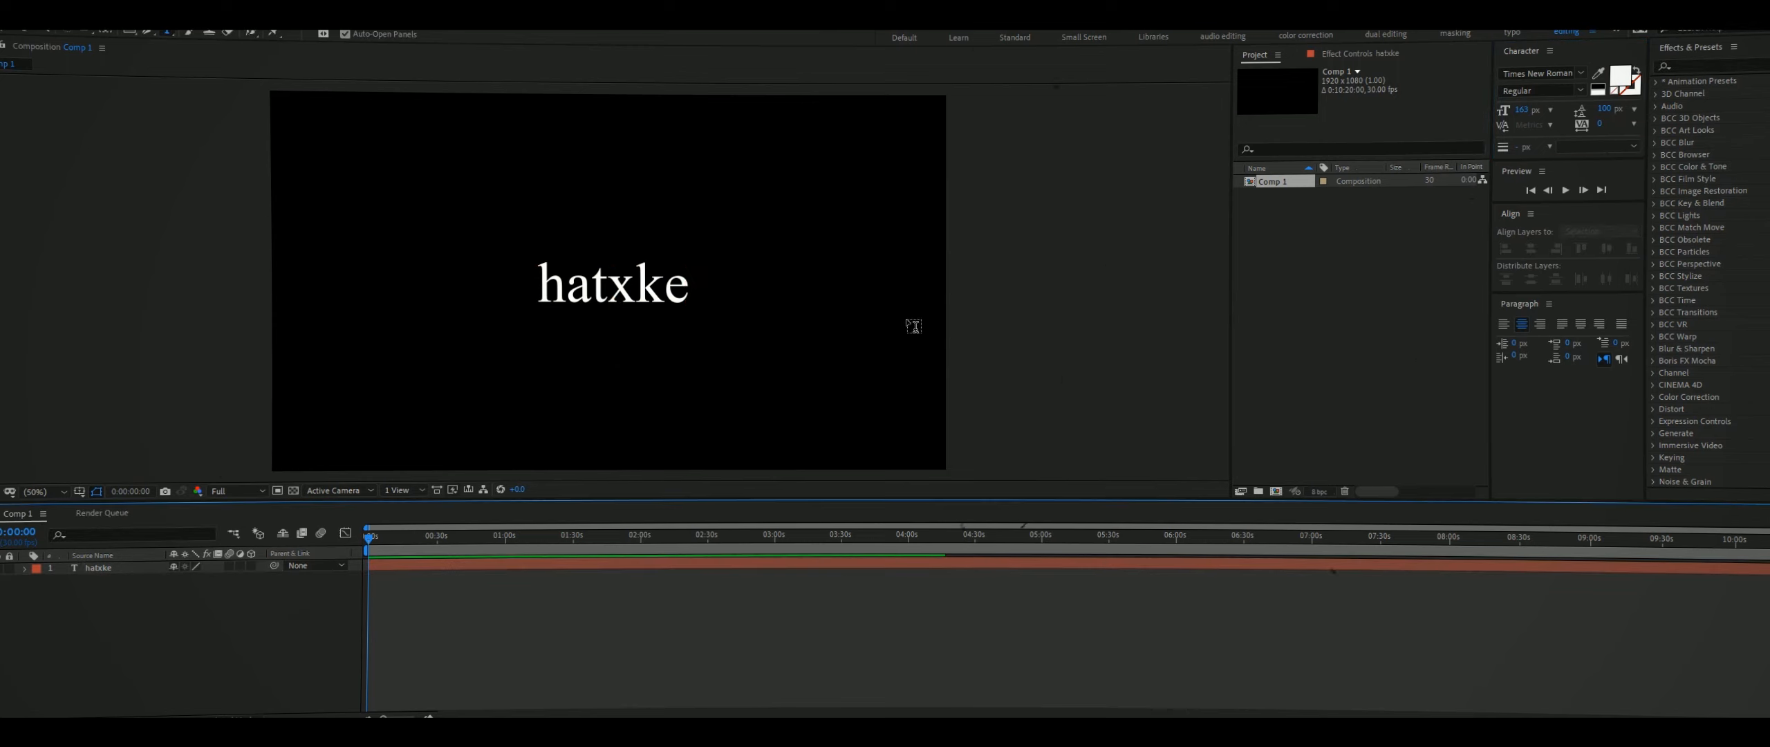
Add a new black solid layer with the default solid settings
right_click(317, 609)
click(385, 452)
click(588, 487)
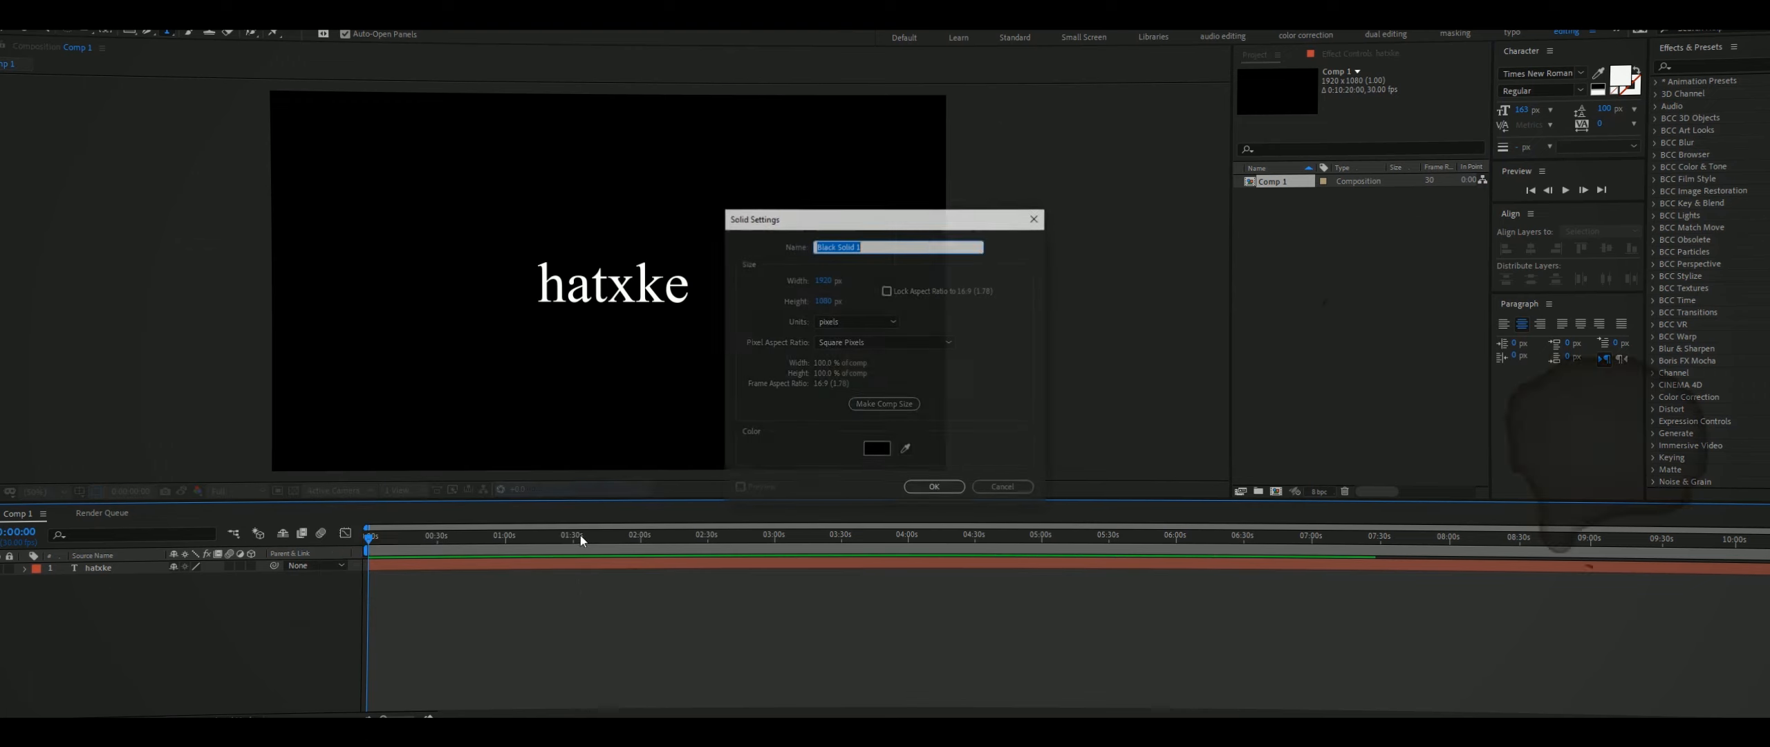
click(938, 489)
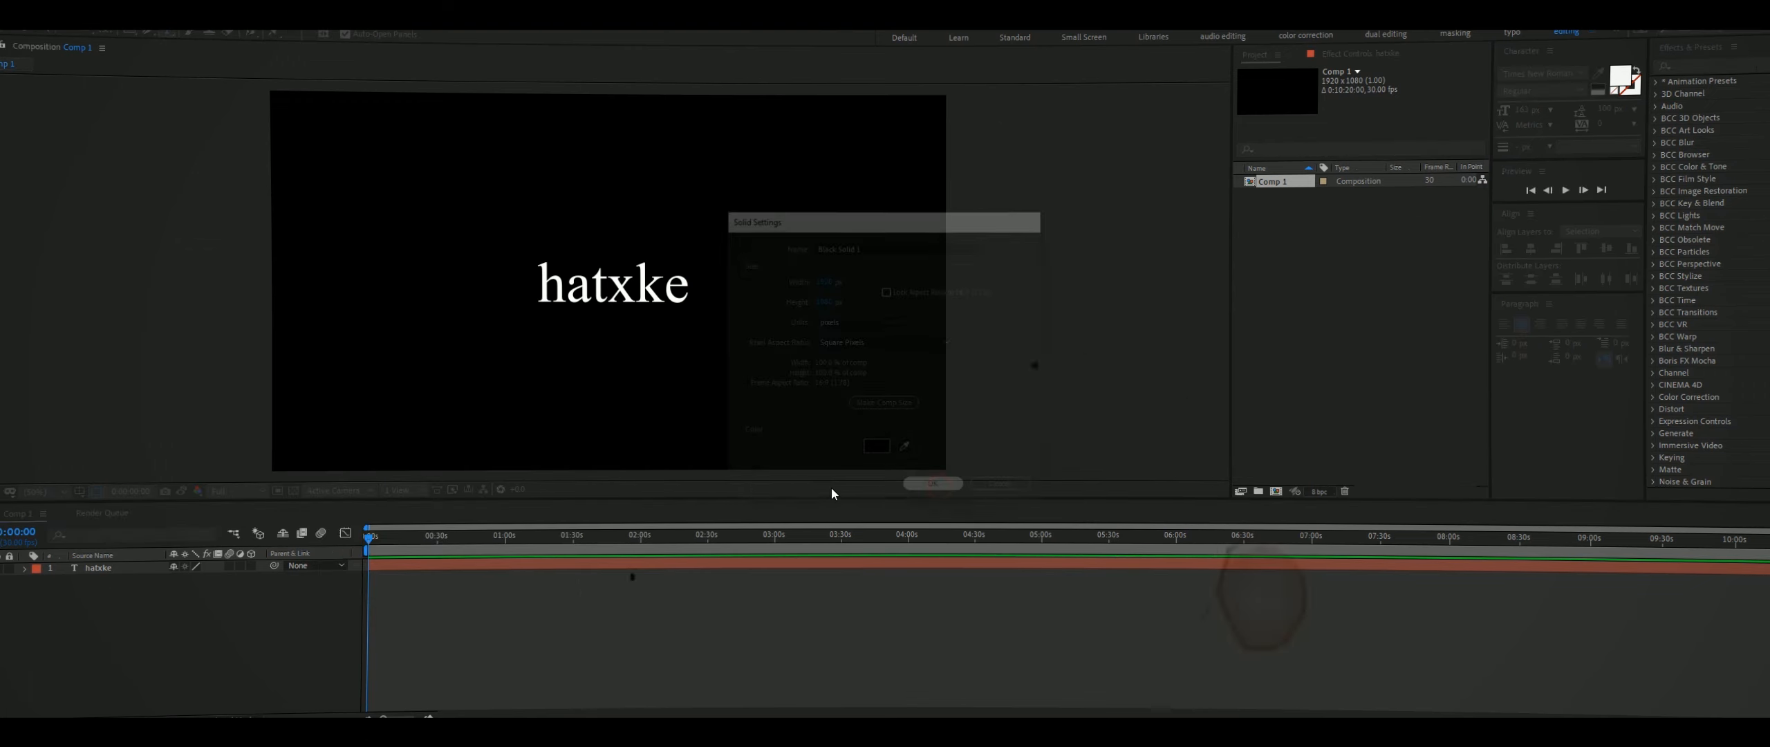
Find the Video Copilot Element effect and apply it to the black solid layer
click(1733, 64)
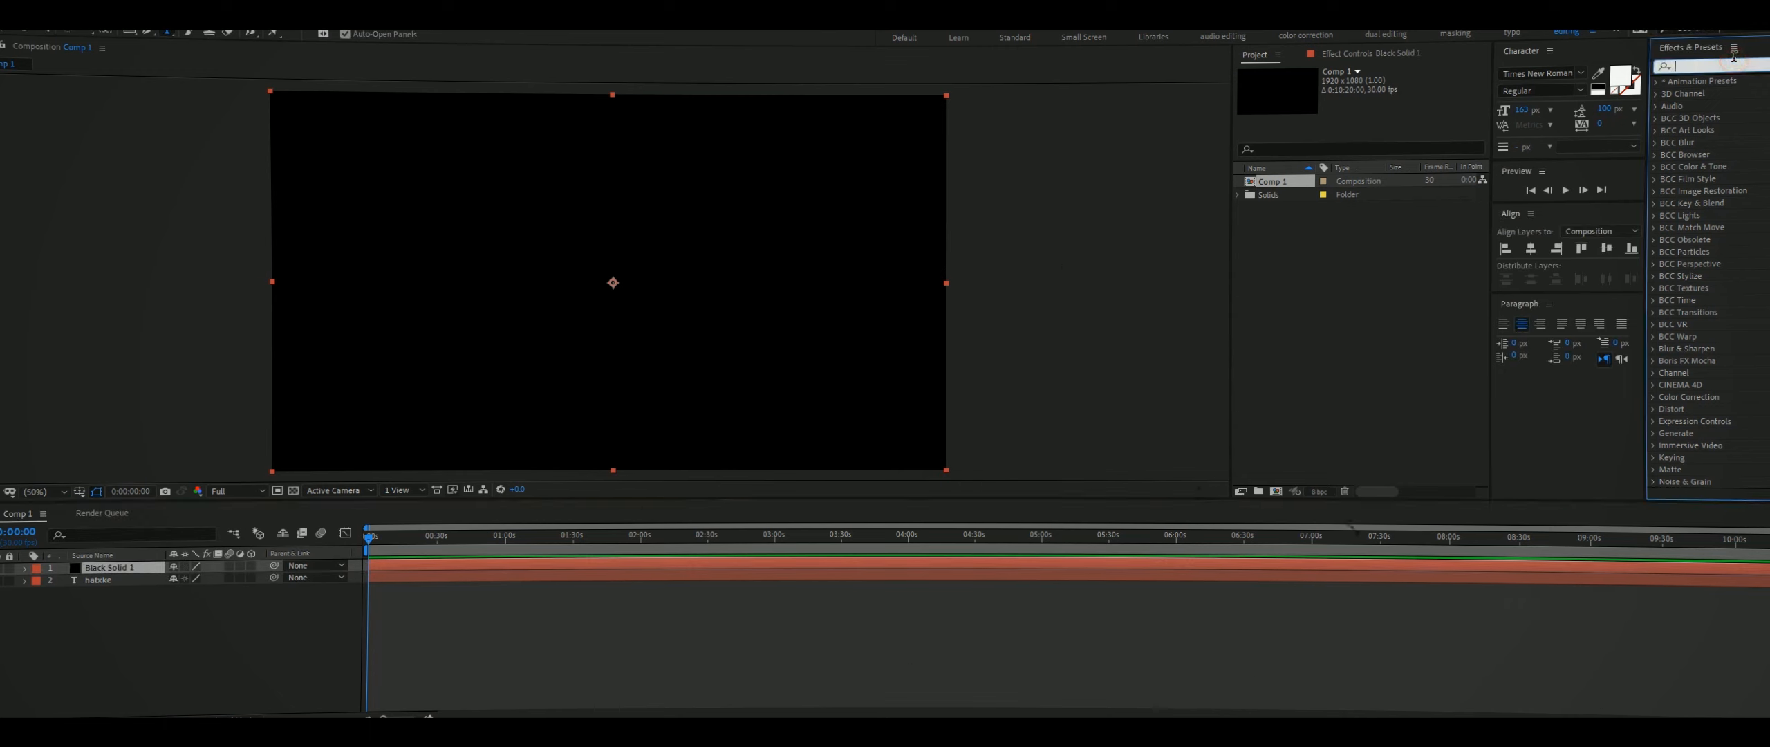
text(elem)
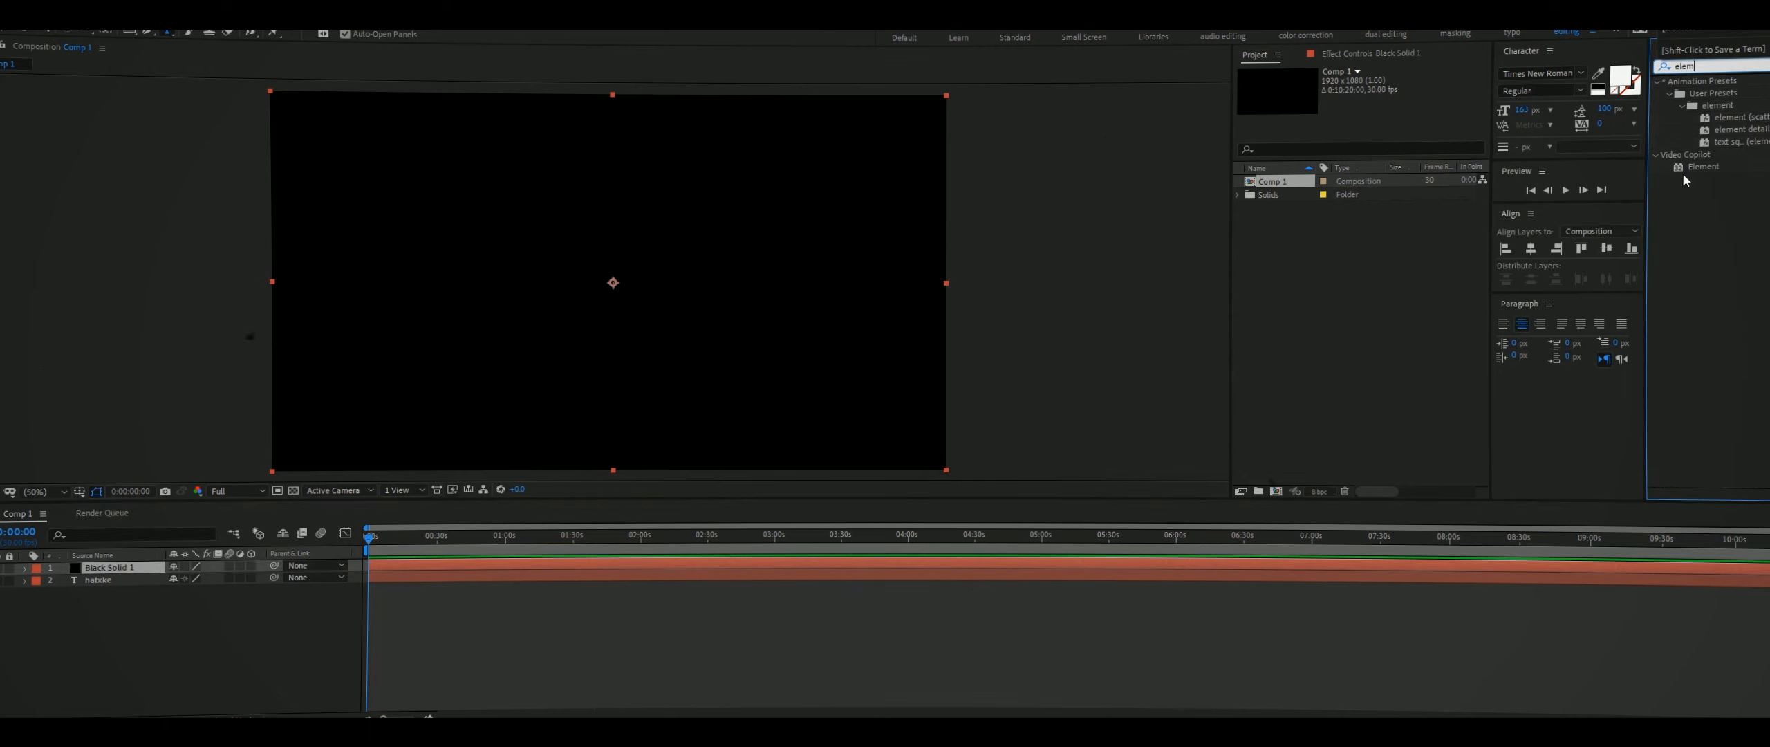
drag(1684, 180, 404, 562)
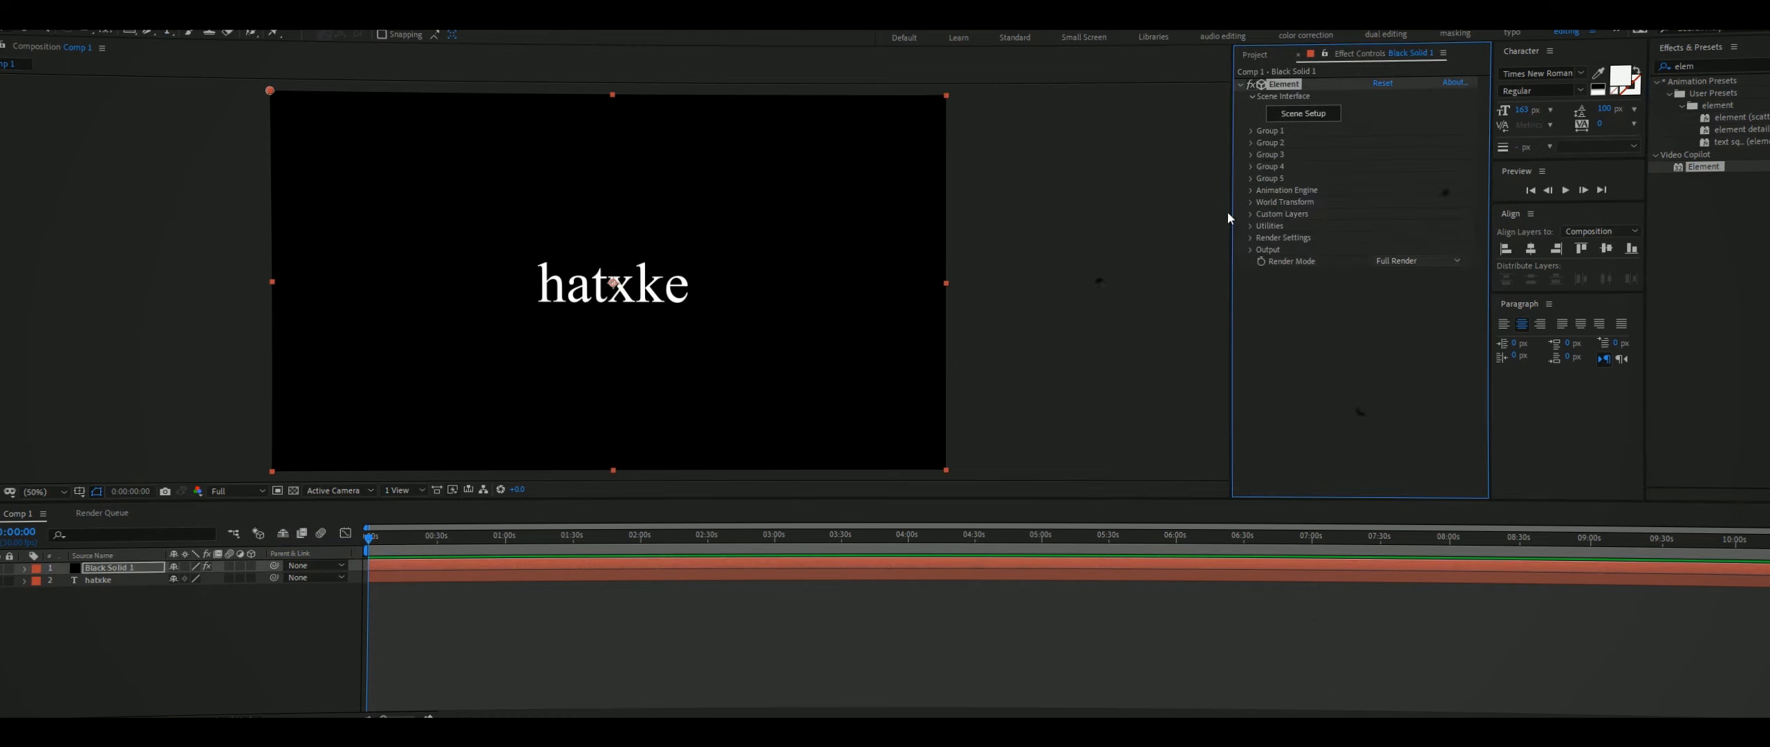
Assign the hatxke text layer as Path Layer 1 in Element's custom text and masks settings
click(1251, 215)
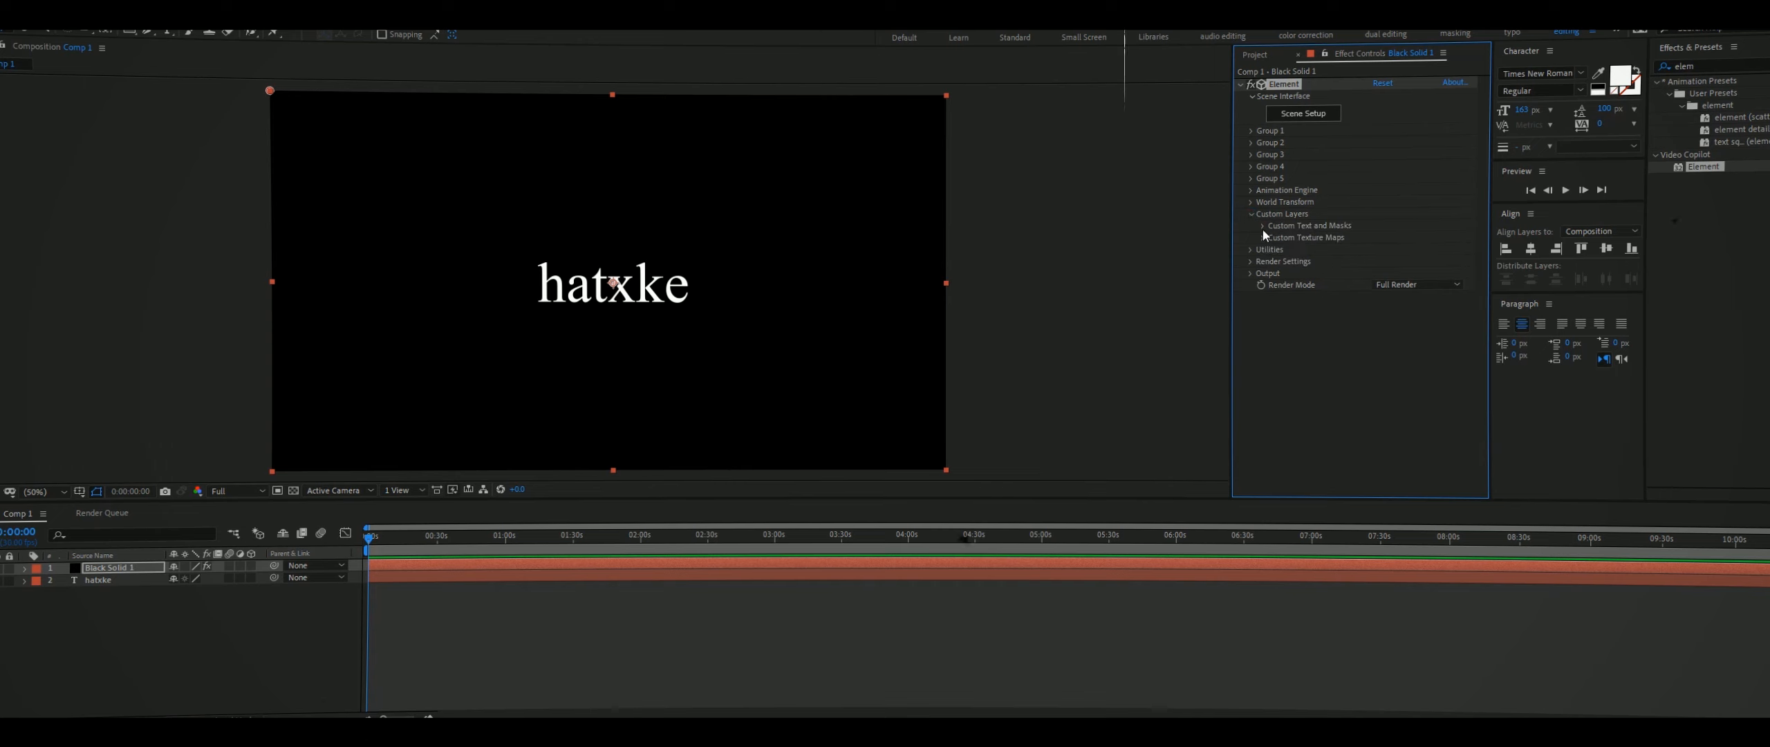
click(1389, 248)
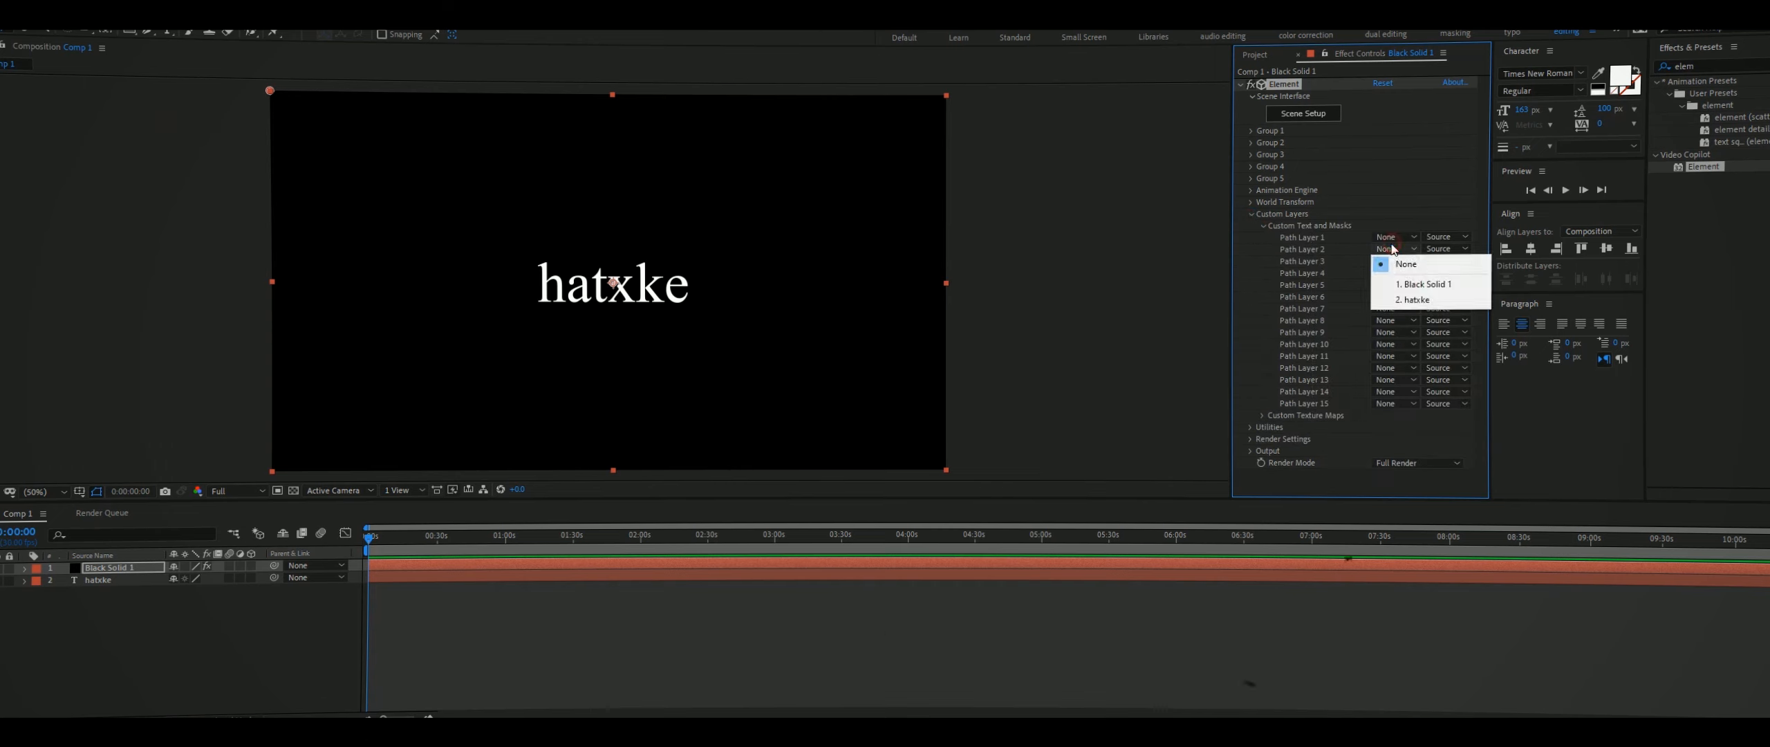
click(1413, 300)
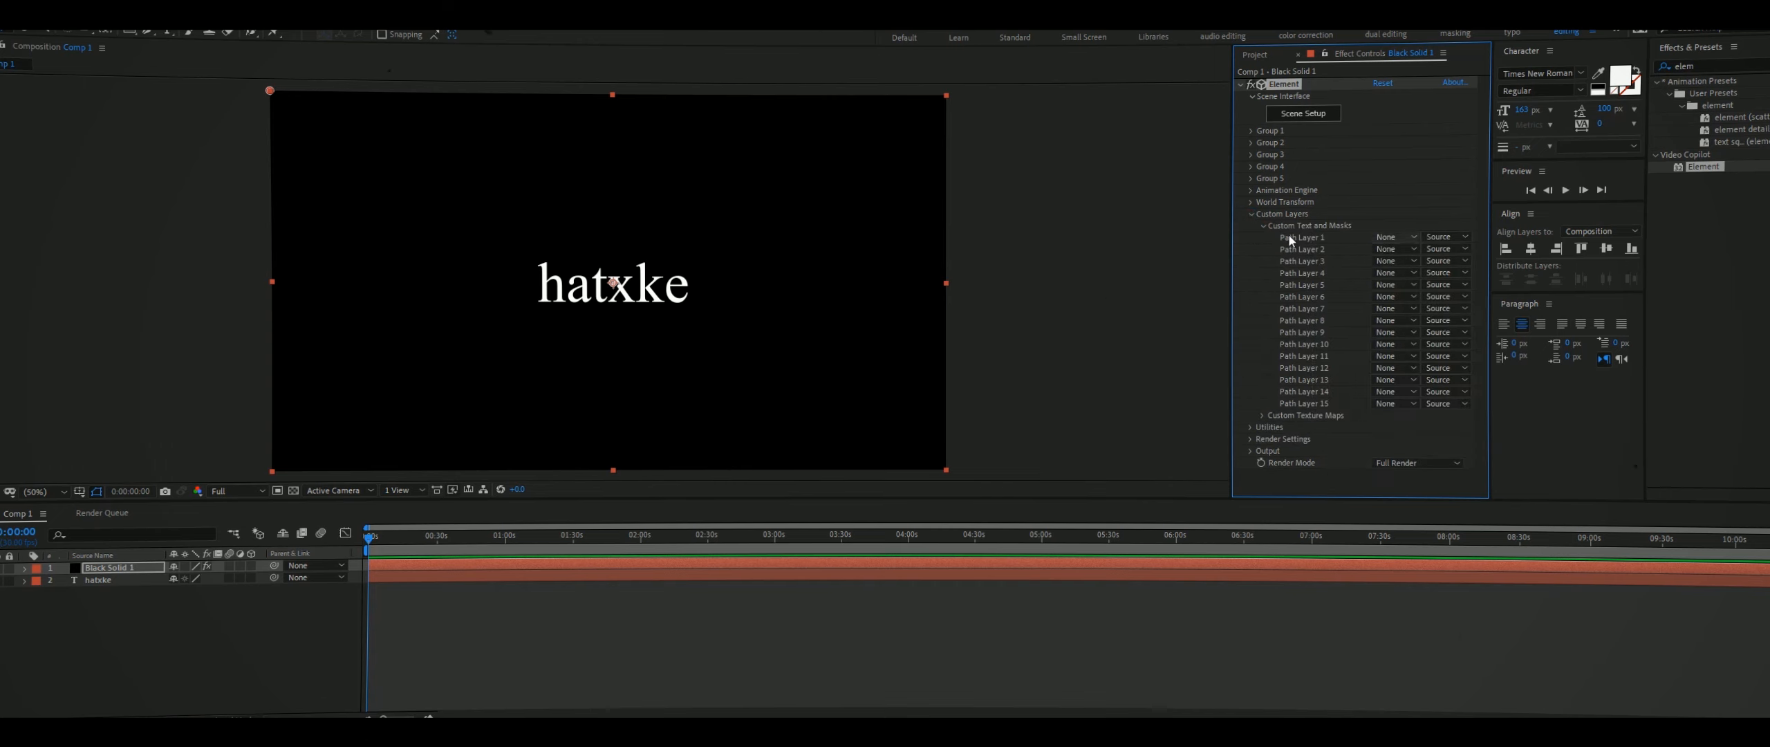
click(1250, 215)
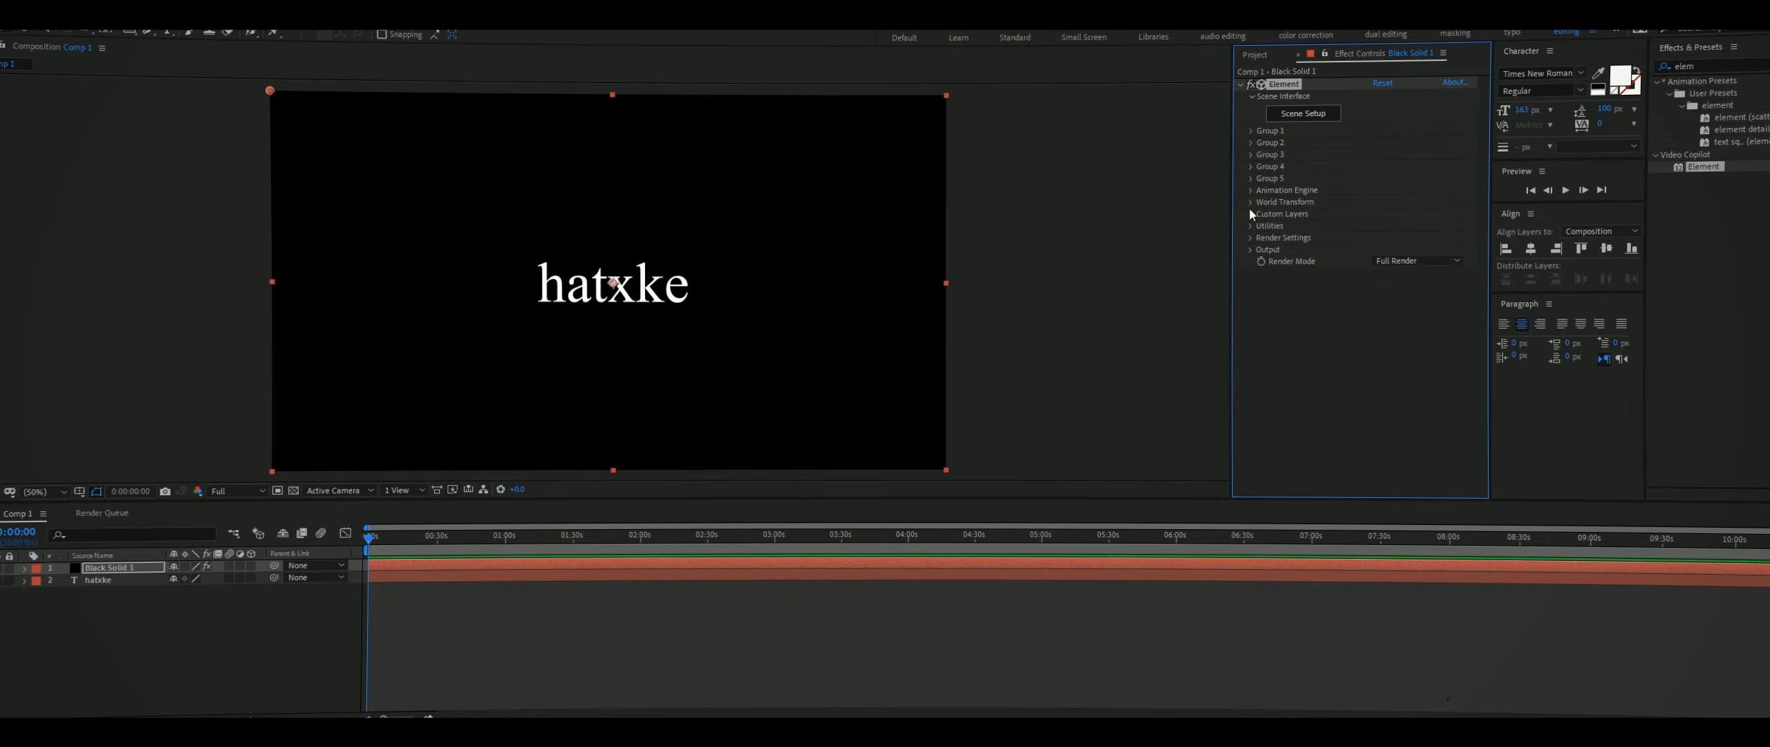
Open Element's Scene Setup and extrude the hatxke text into a 3D model
click(1304, 113)
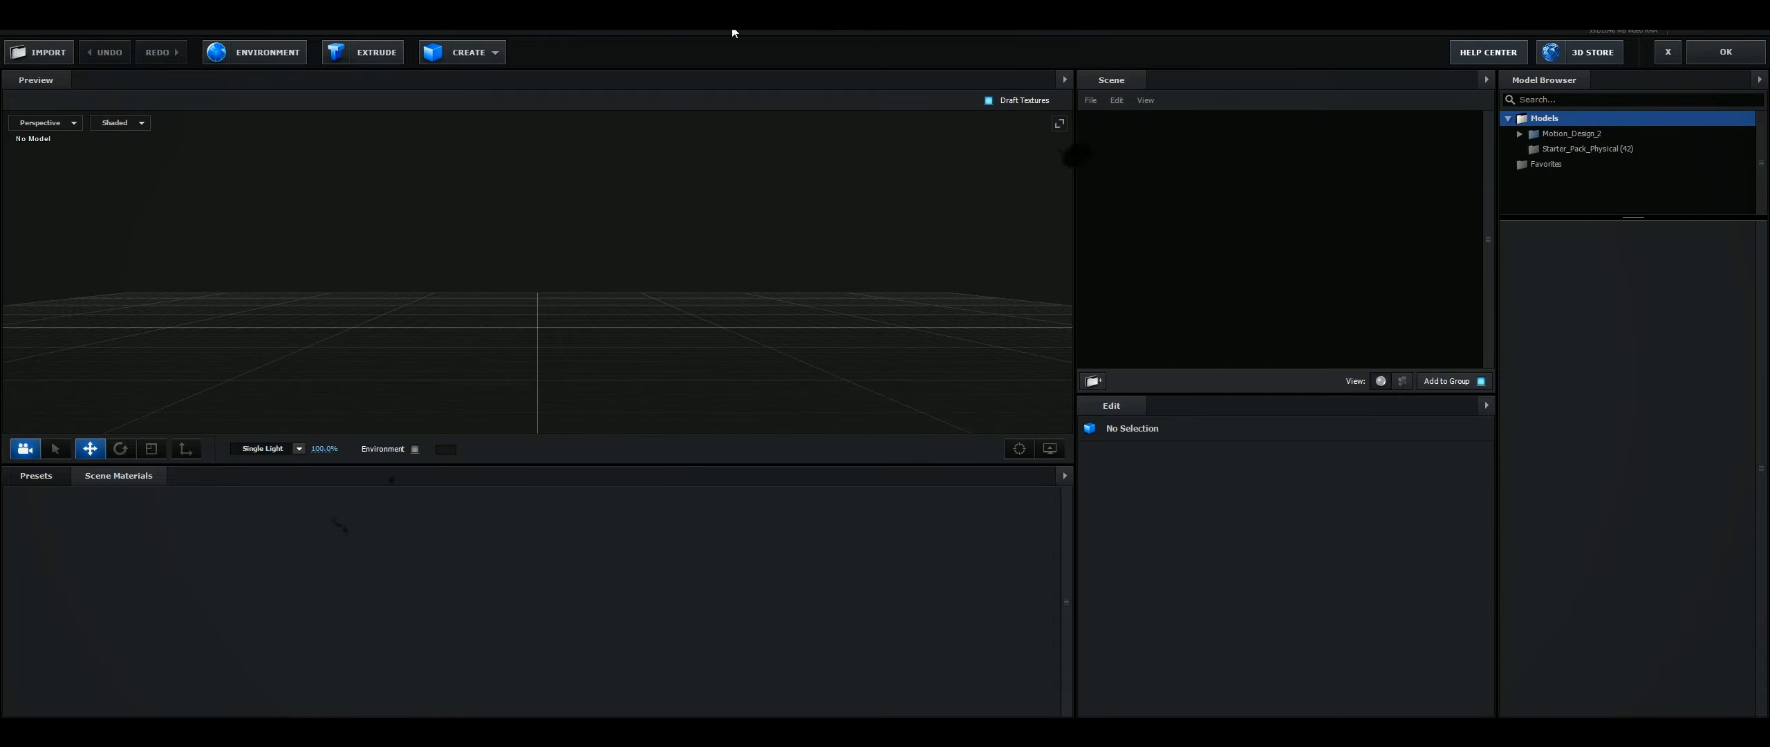
click(368, 54)
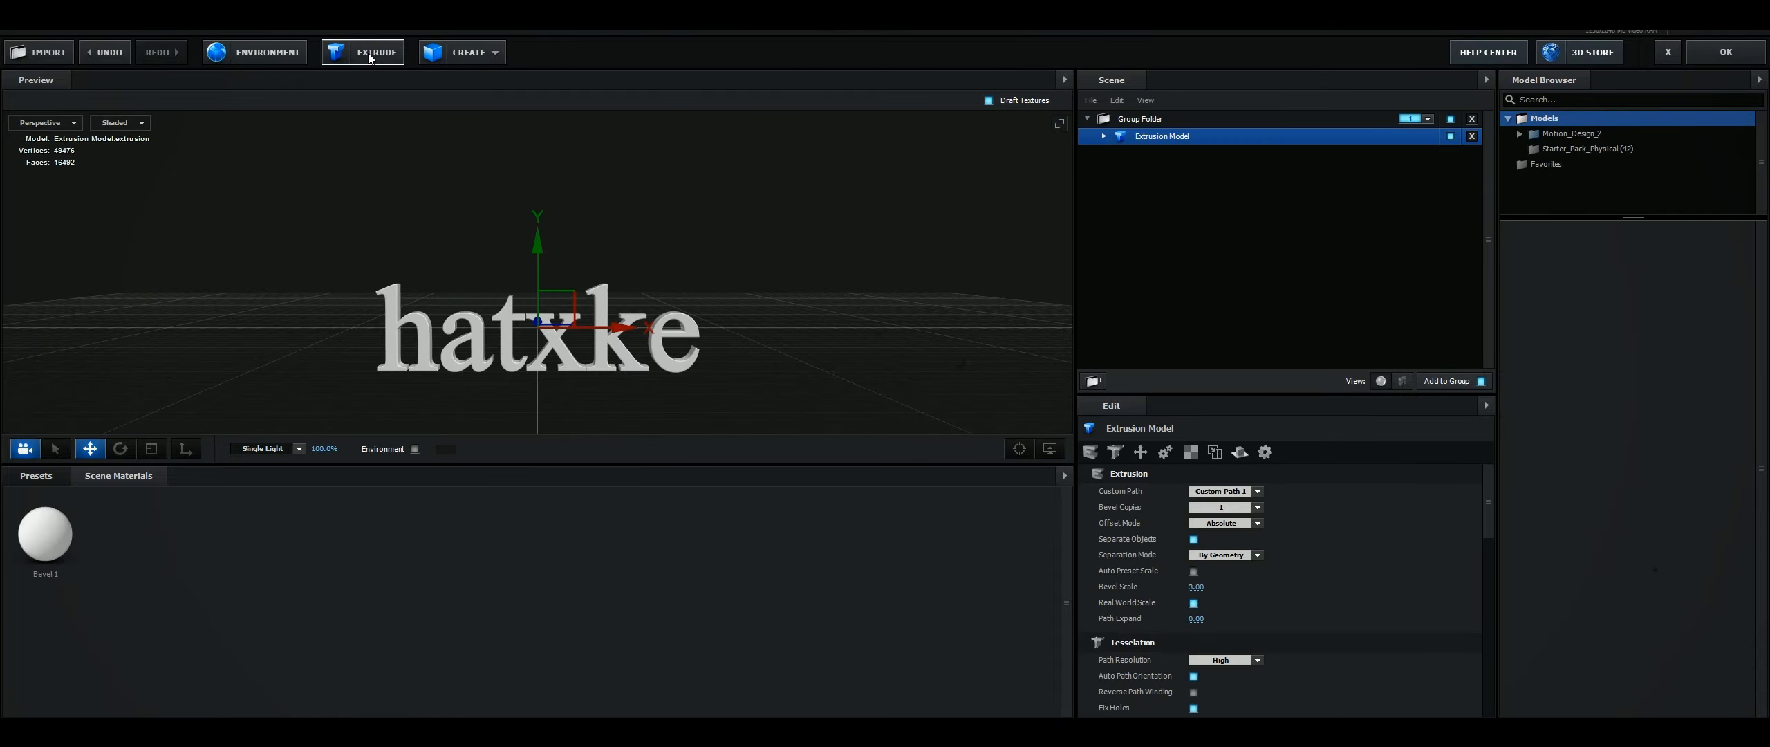
drag(553, 356, 685, 280)
Apply the Racing preset from the Physical bevels to the extruded text model
click(36, 476)
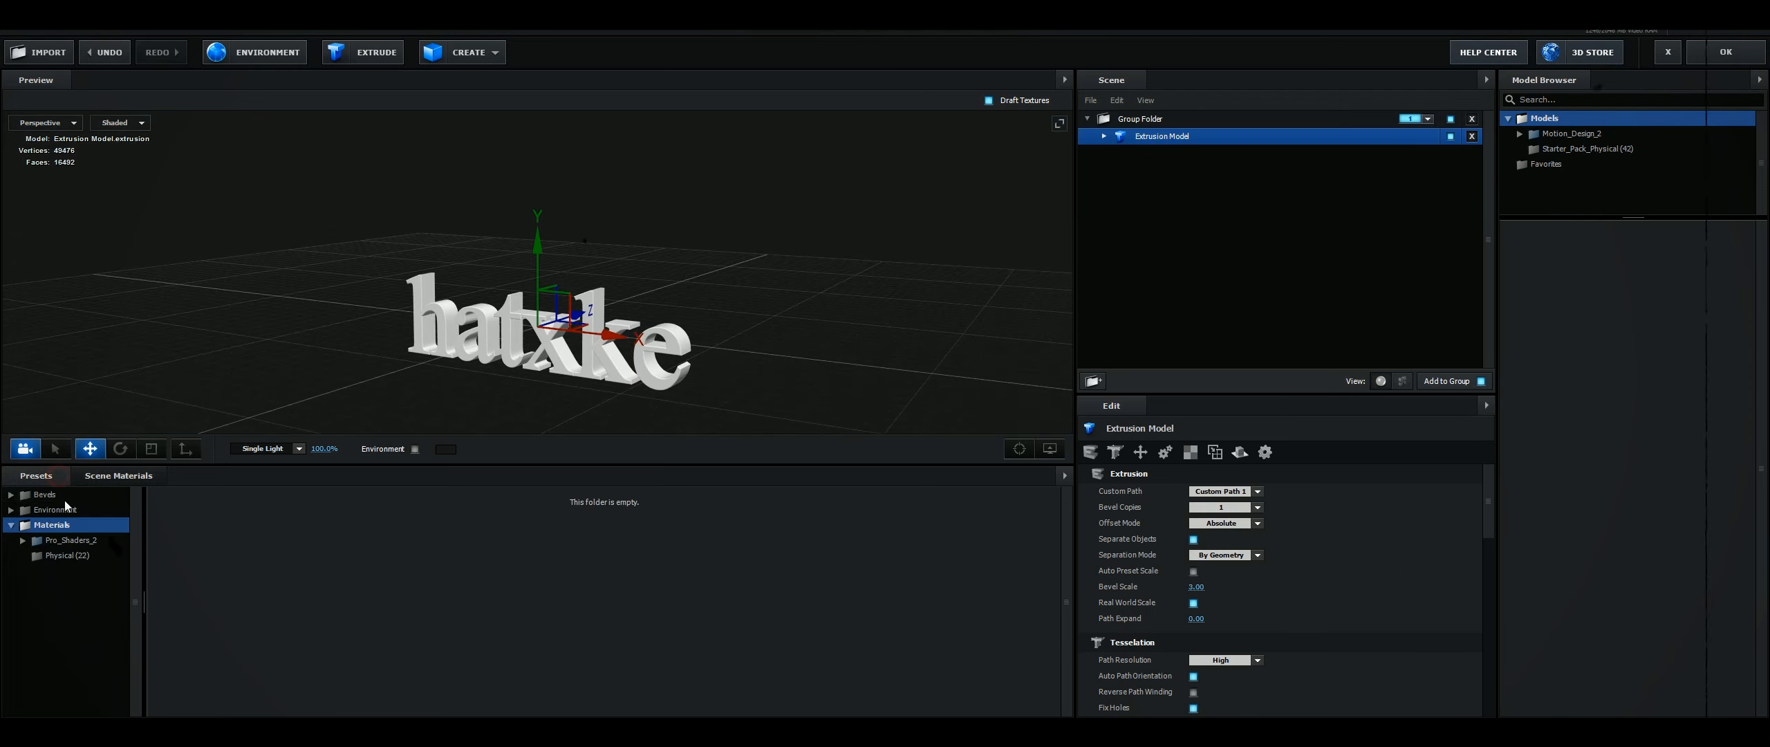
click(46, 494)
click(69, 510)
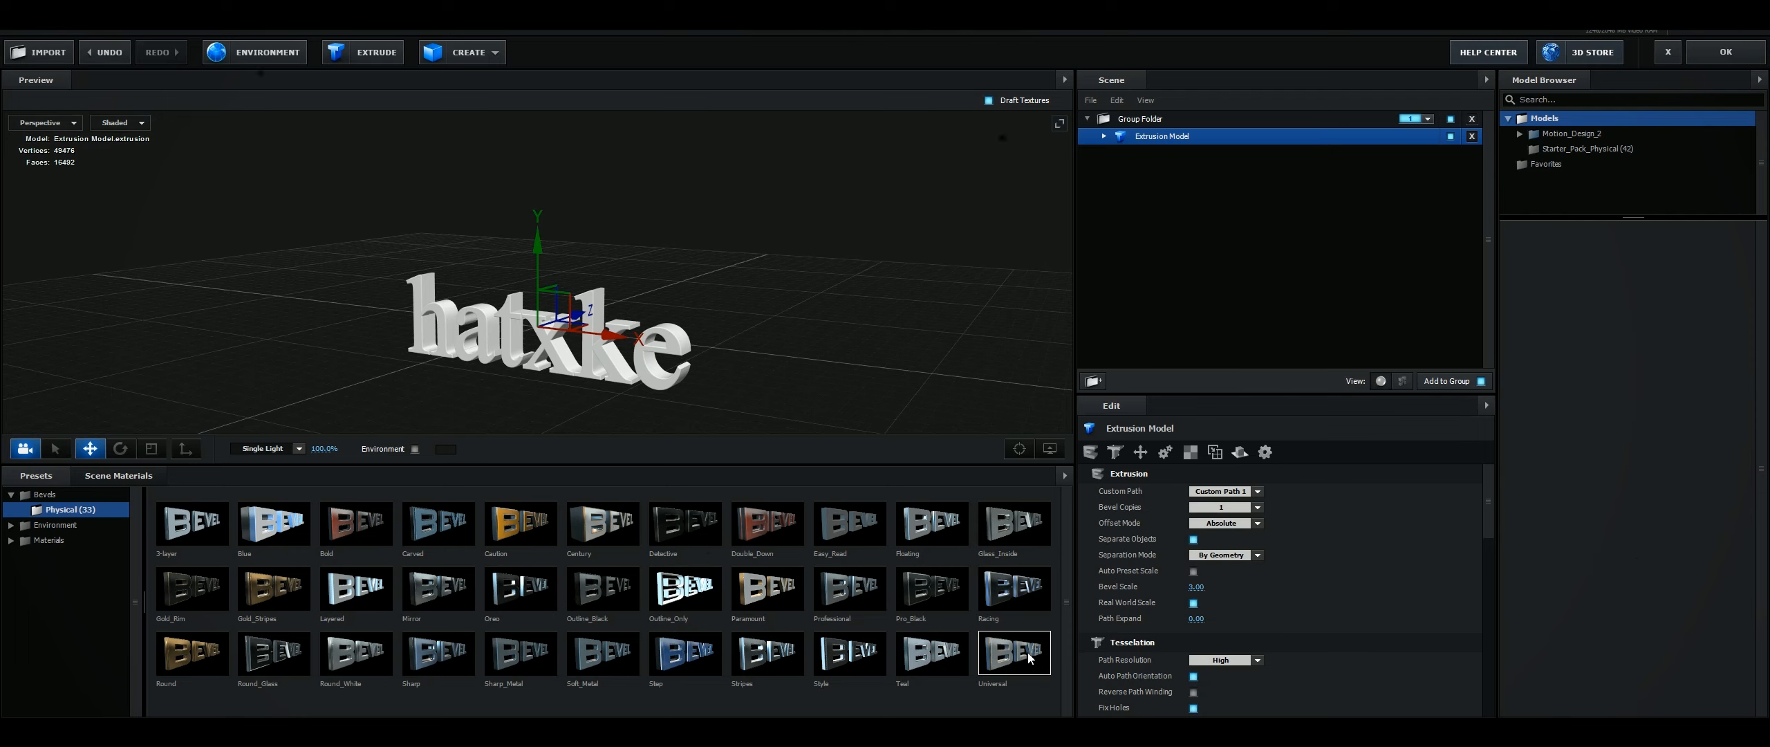
click(1023, 607)
click(1007, 596)
drag(871, 312, 920, 331)
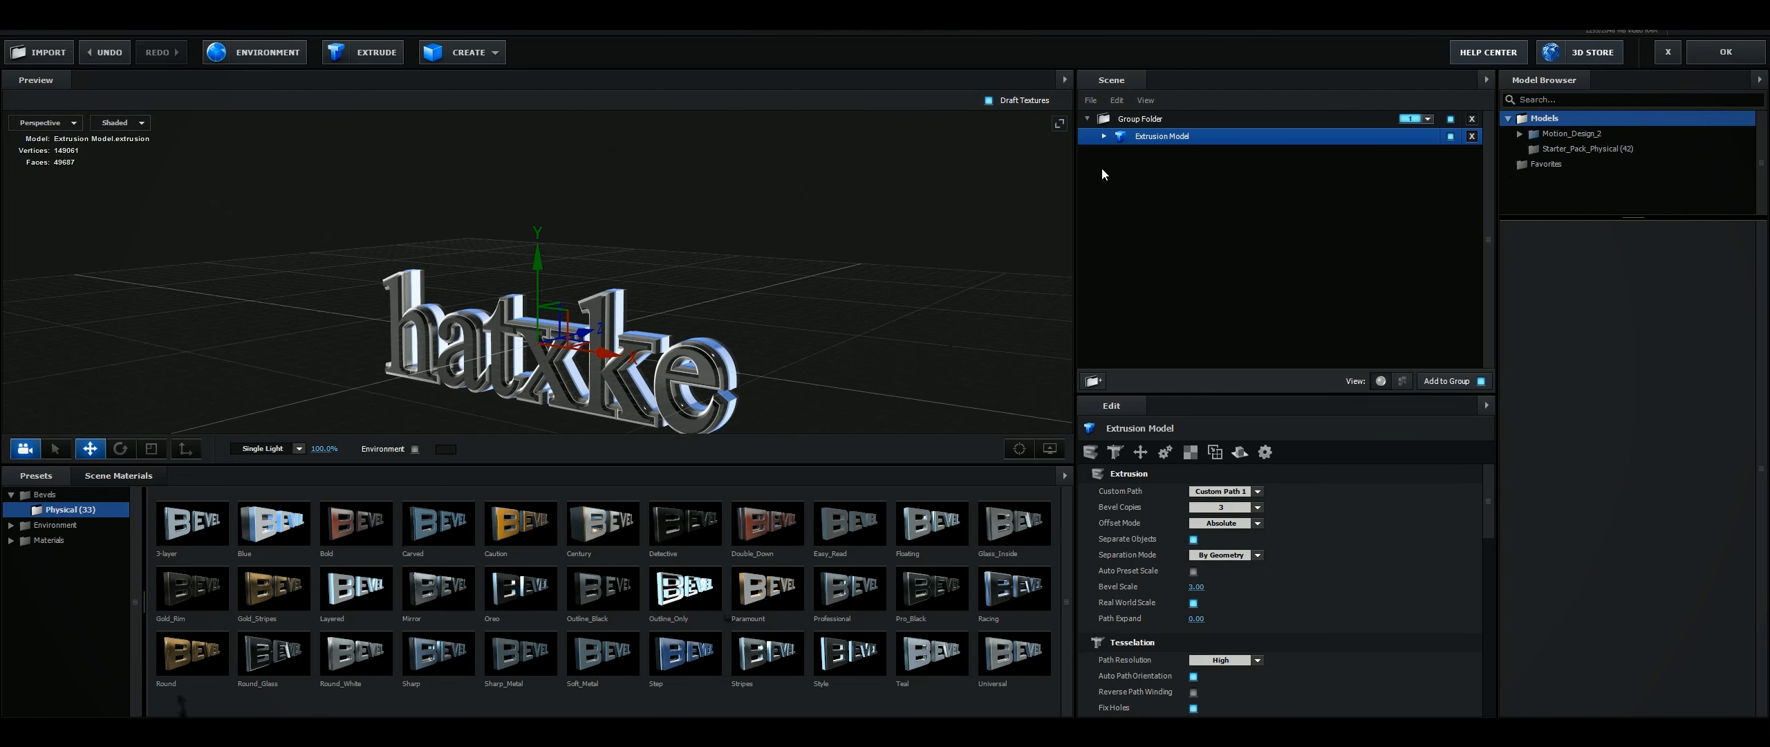
Replace the extrusion model's Shiny material with the Chrome preset from the Physical materials
click(1104, 136)
click(1166, 156)
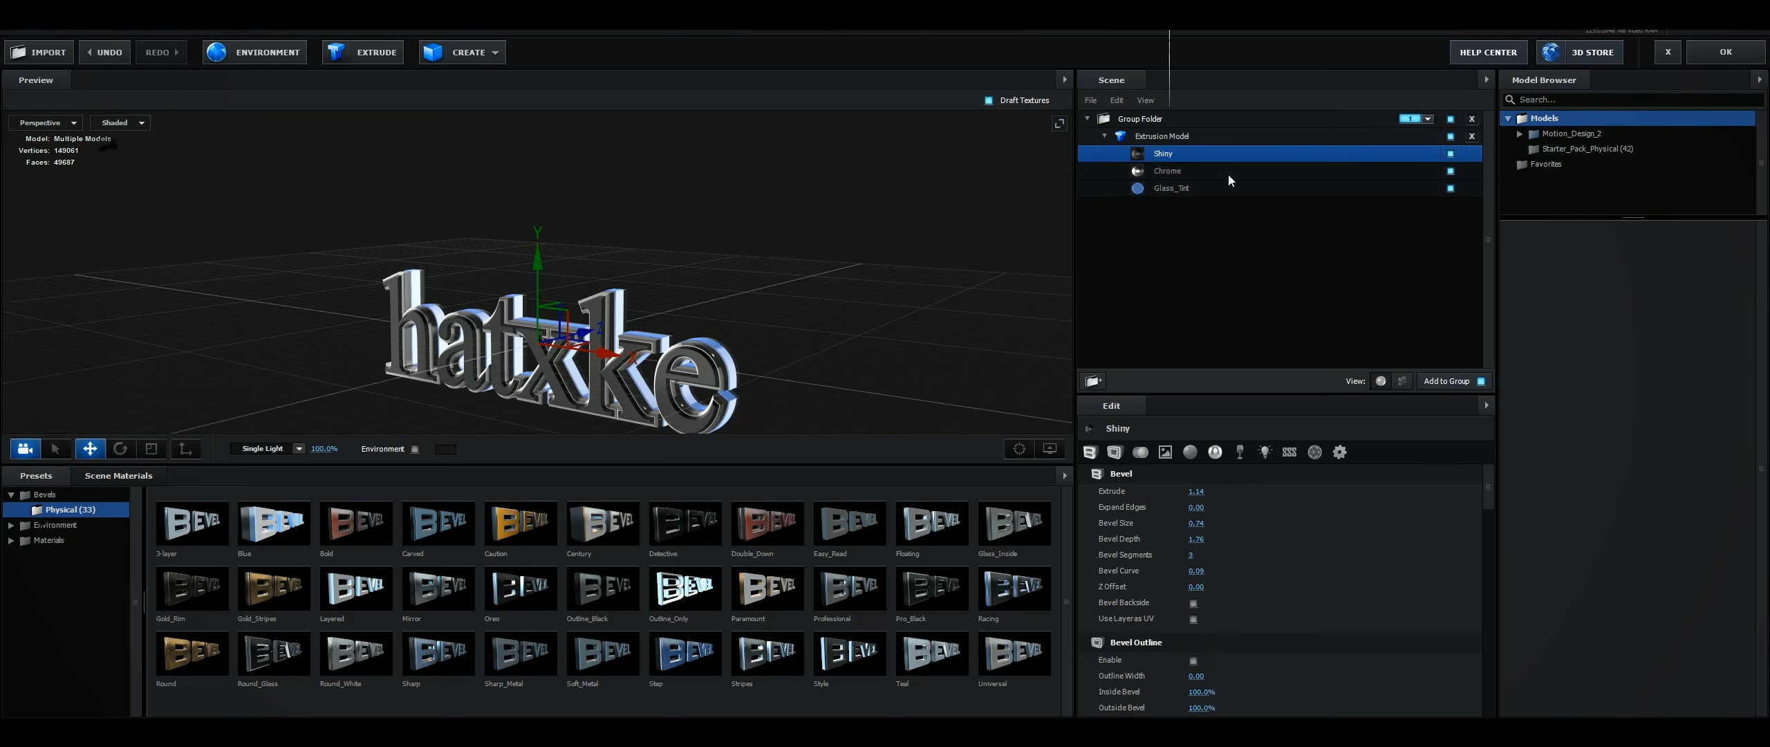
scroll(1249, 599, down, 6)
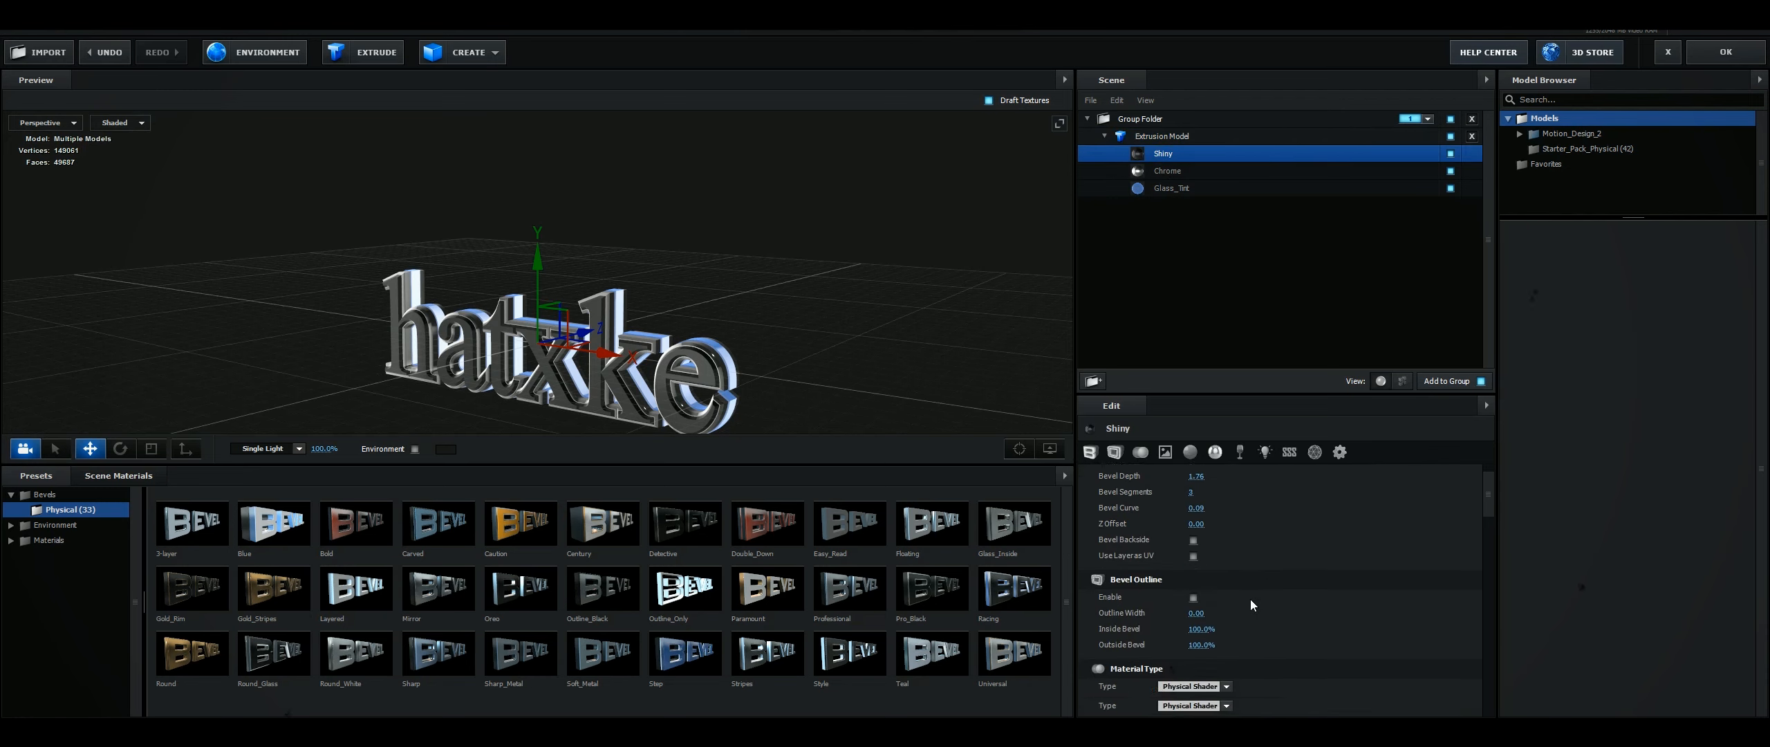
click(33, 541)
click(71, 555)
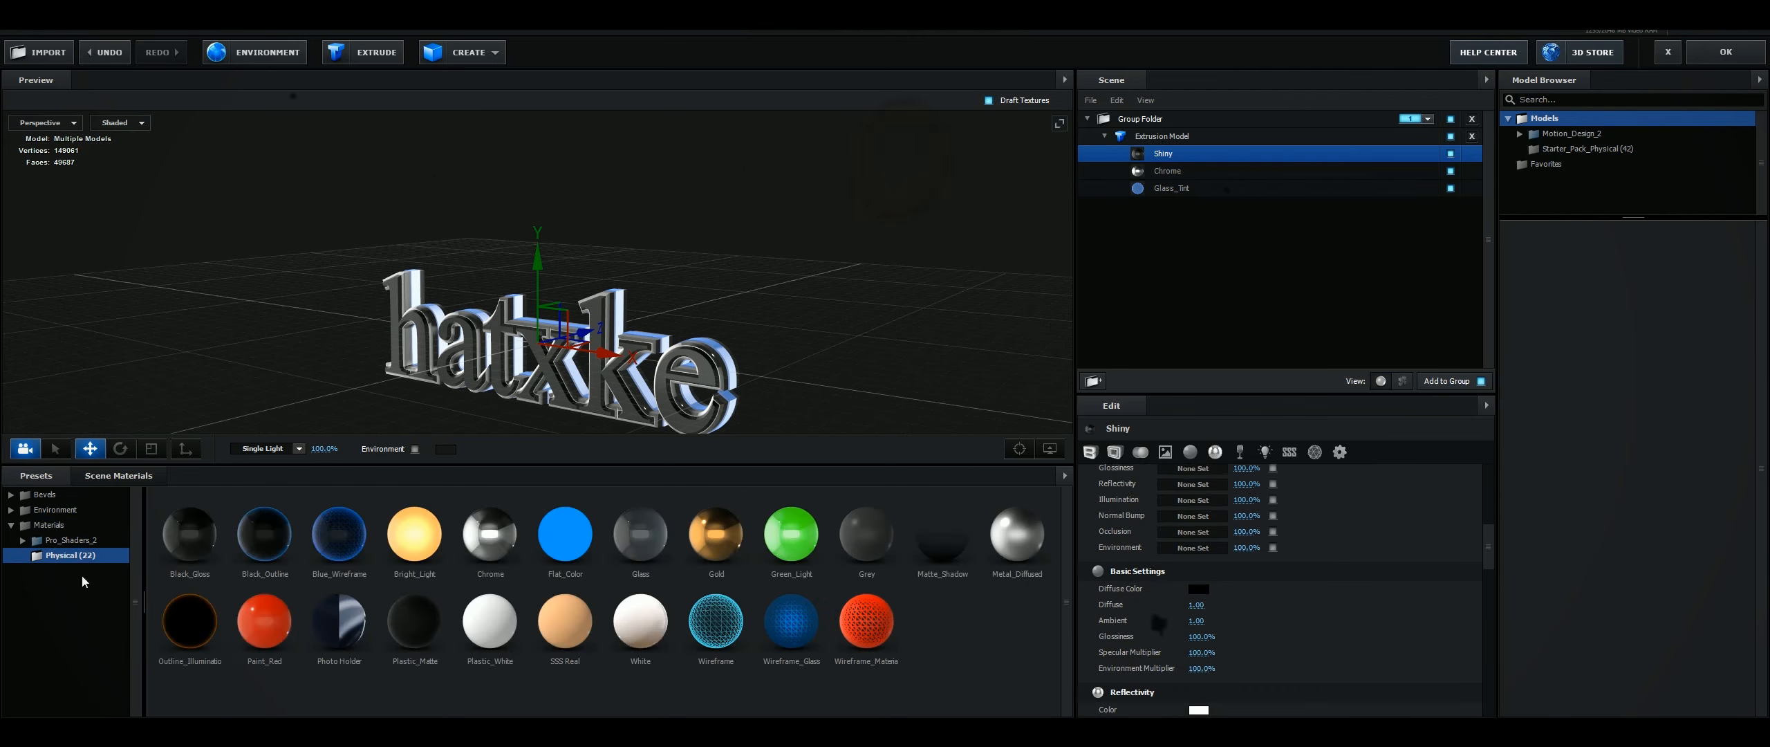
drag(487, 546, 1128, 152)
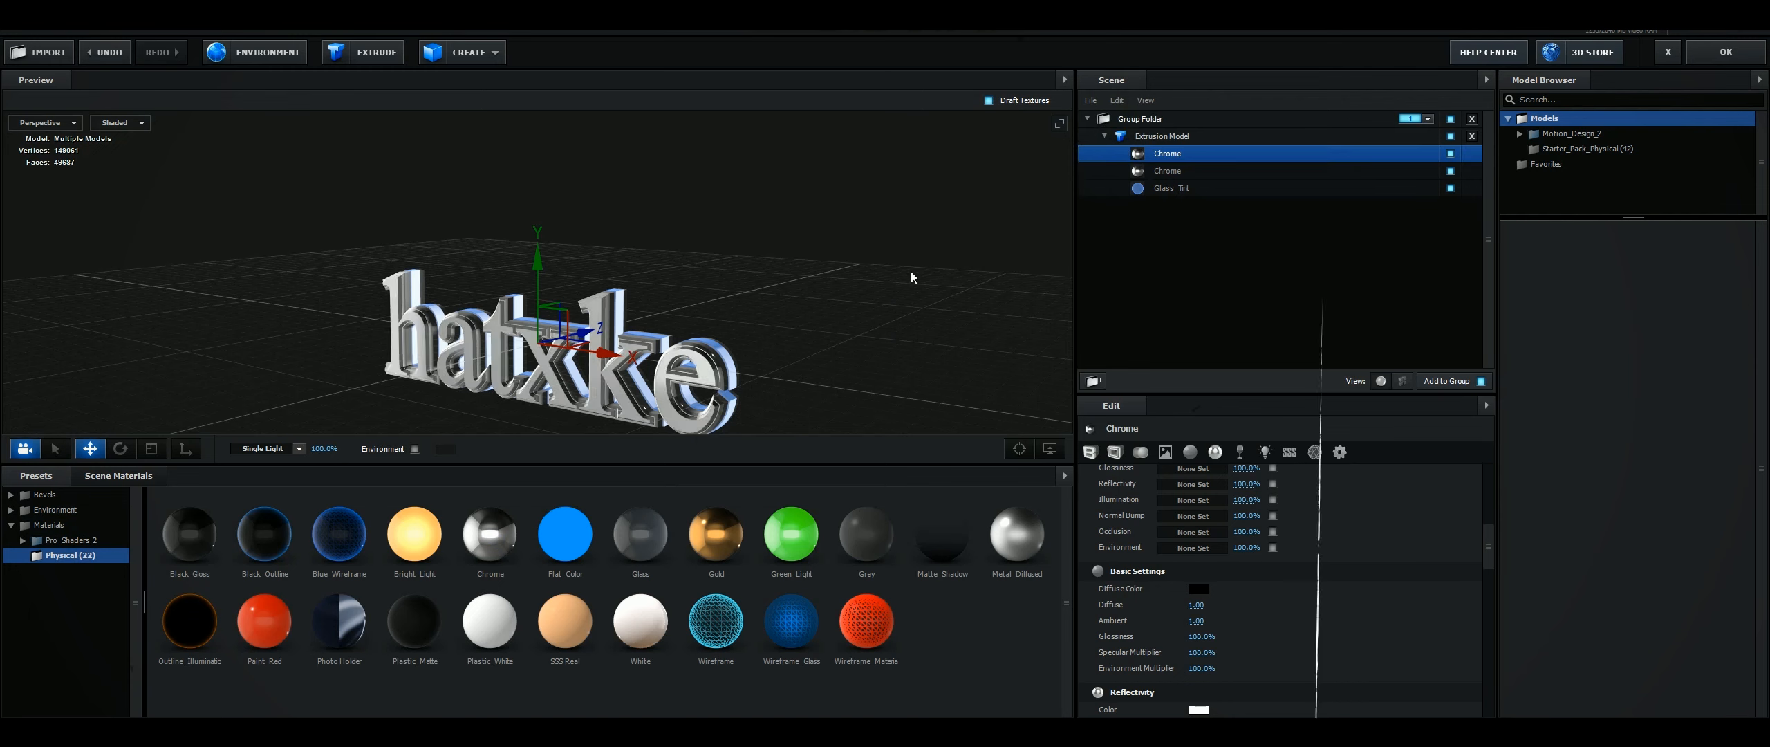
Replace the extrusion model's second material with the Black_Gloss preset
drag(909, 271, 1128, 202)
click(1169, 171)
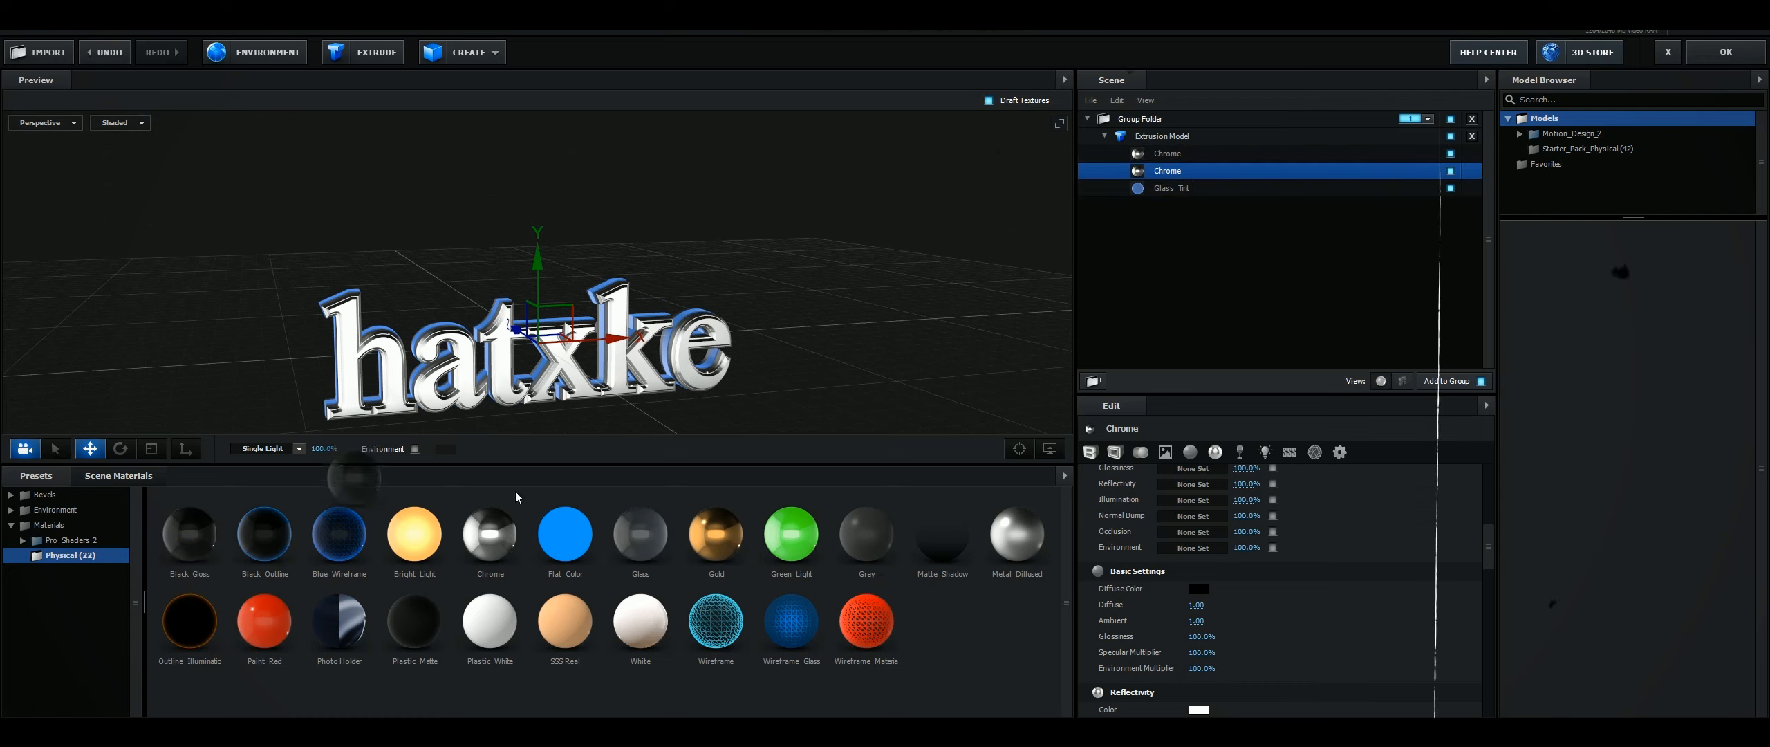
drag(1179, 172, 1180, 172)
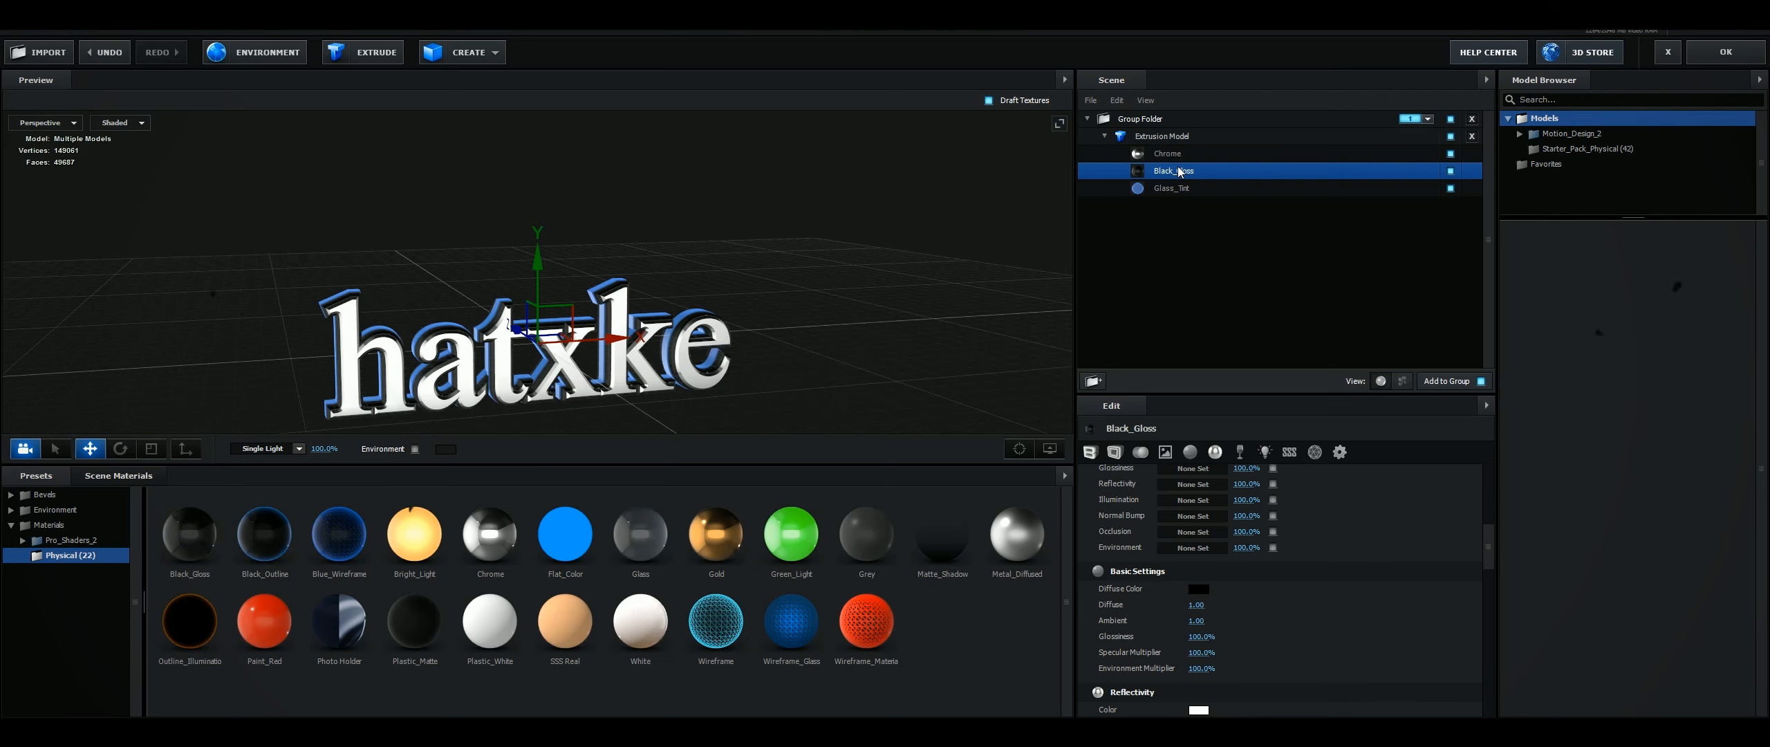
drag(893, 263, 834, 252)
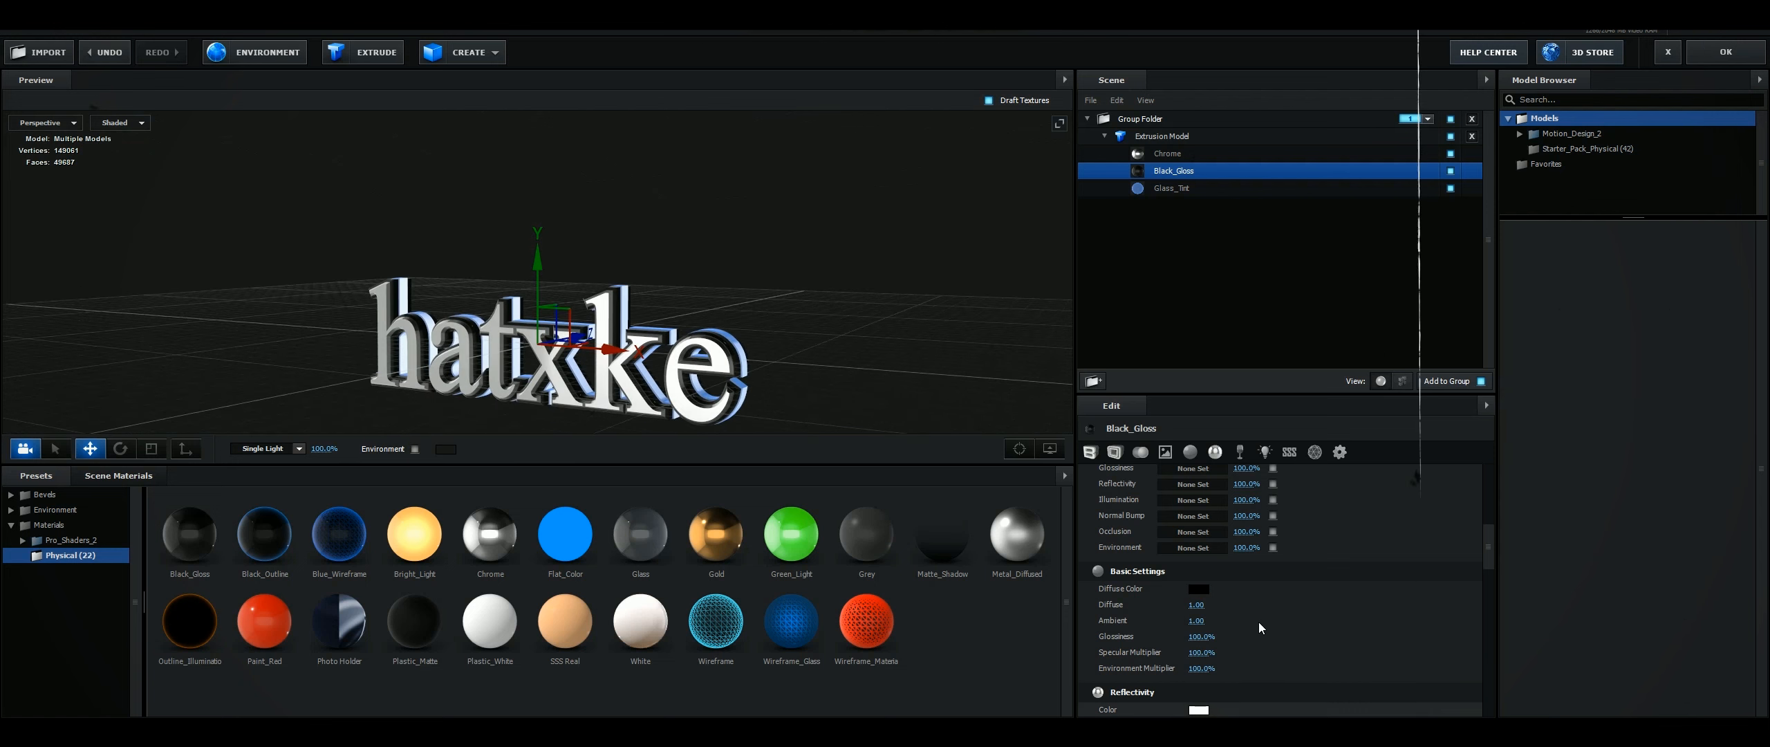
scroll(1258, 622, down, 1)
scroll(1257, 622, down, 7)
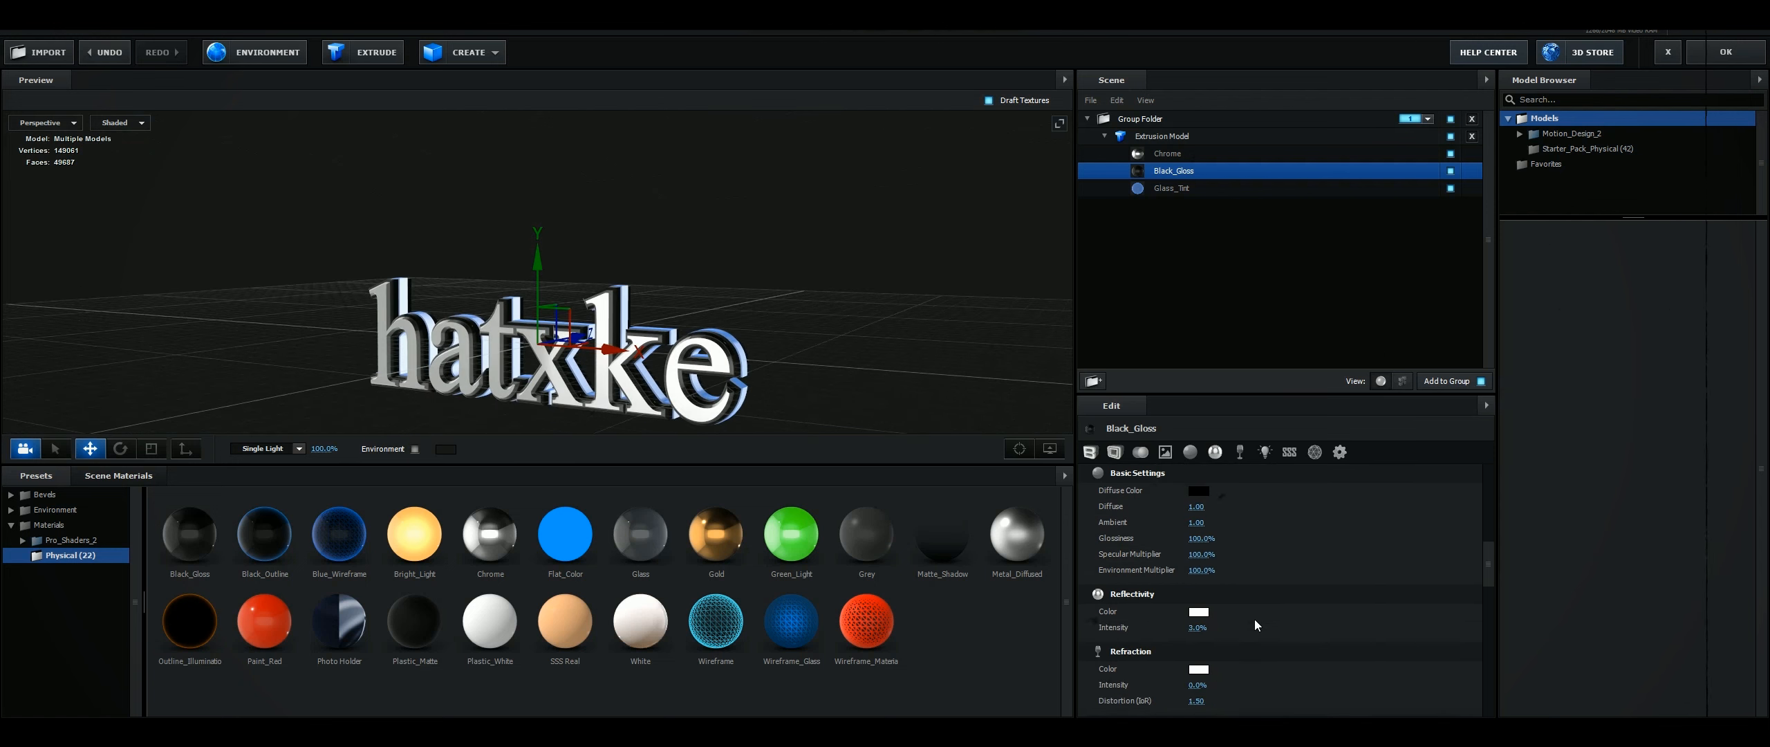
Replace the extrusion model's Glass_Tint material with the Flat_Color preset
click(1186, 192)
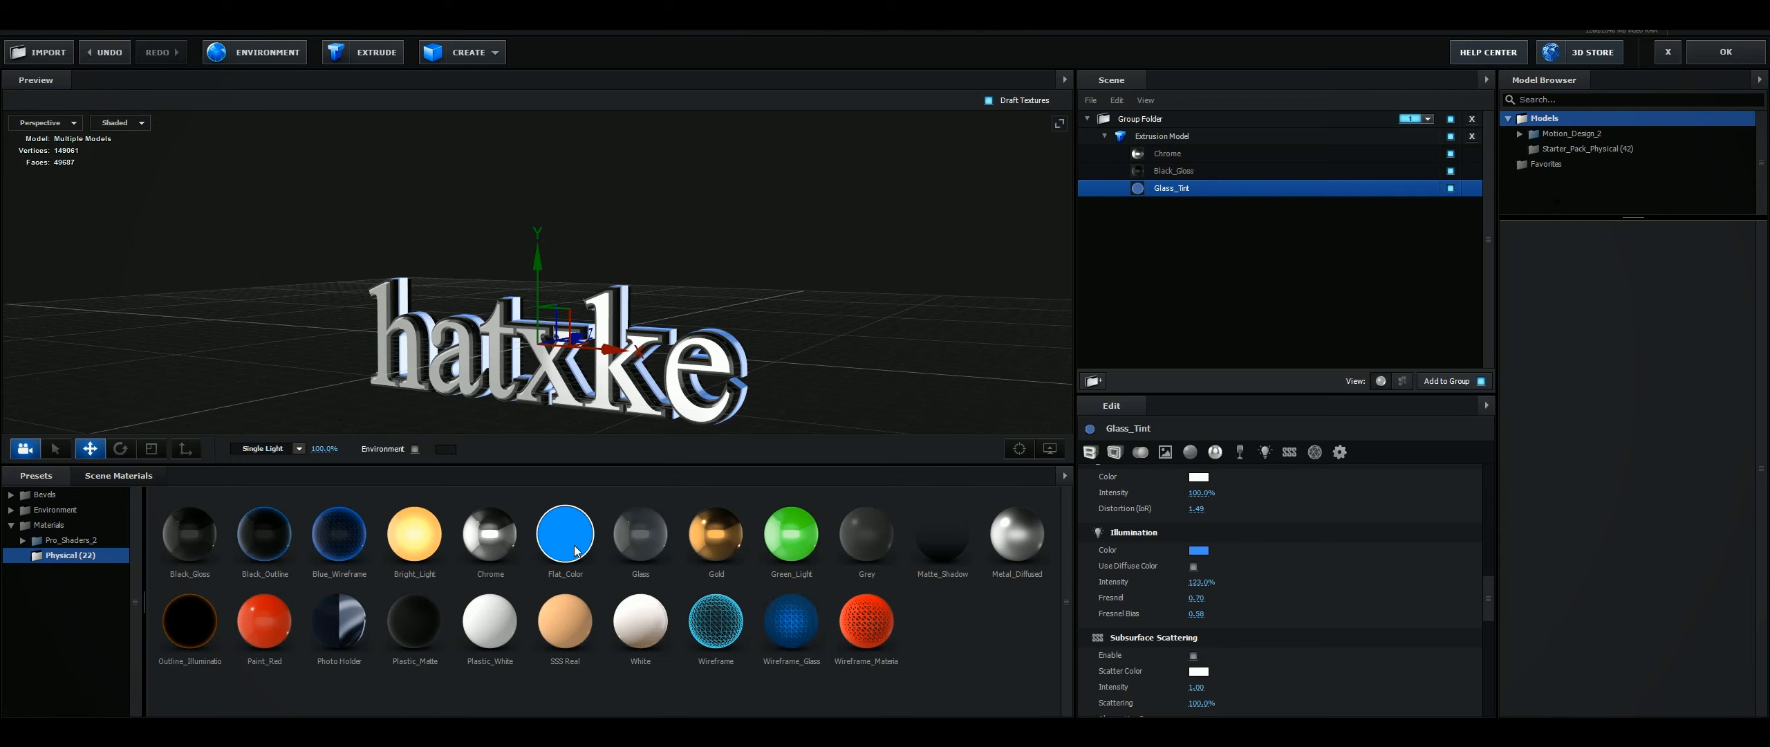
drag(571, 546, 1200, 193)
drag(977, 224, 1018, 210)
Change the diffuse color of the extrusion model's Flat_Color material to red and accept the color
scroll(1220, 576, up, 3)
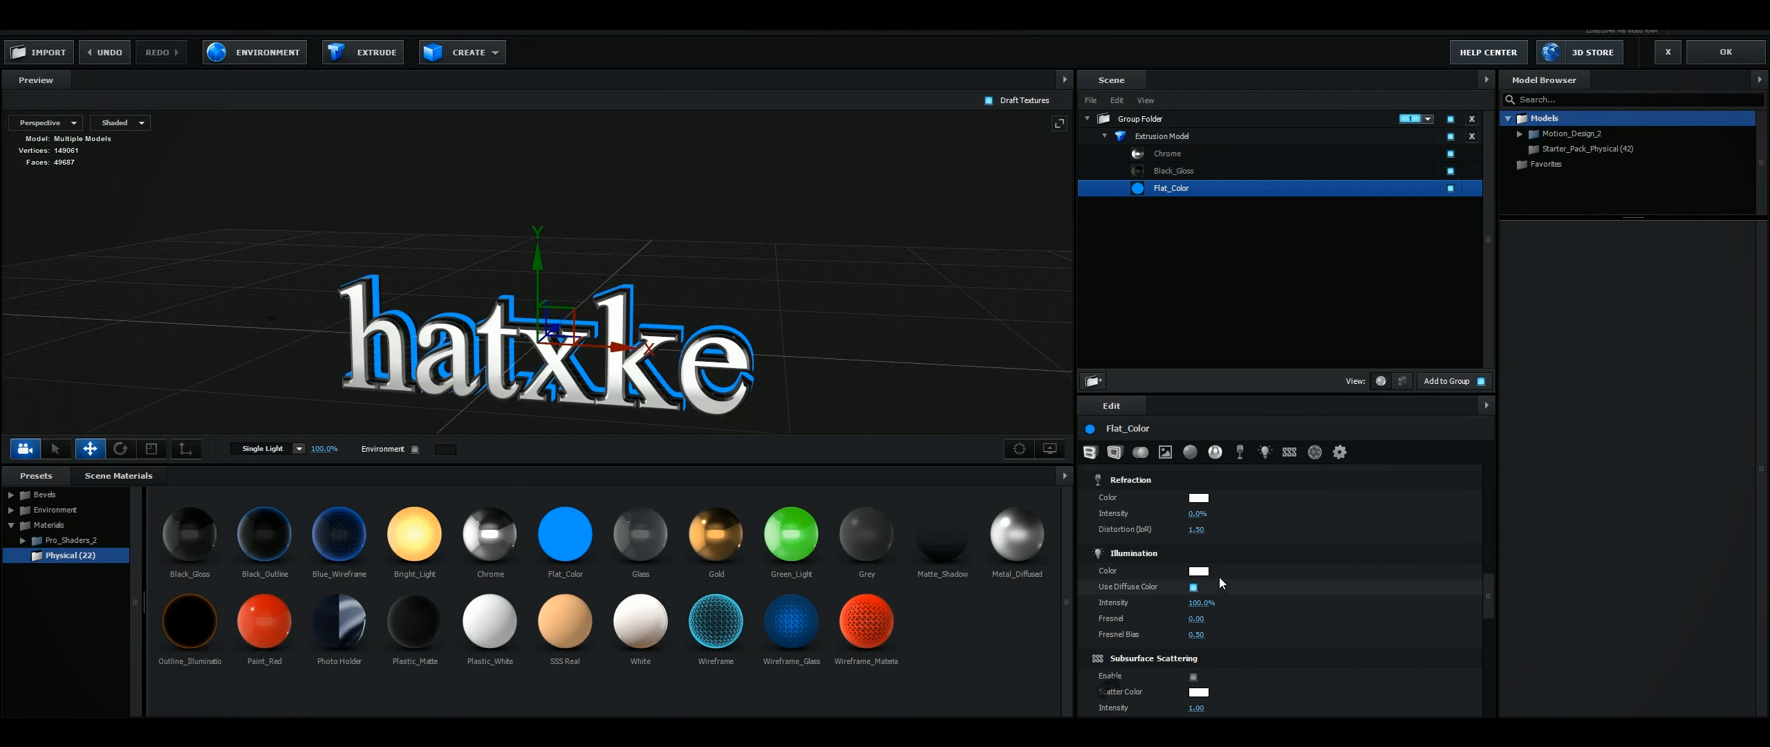
scroll(1204, 581, up, 4)
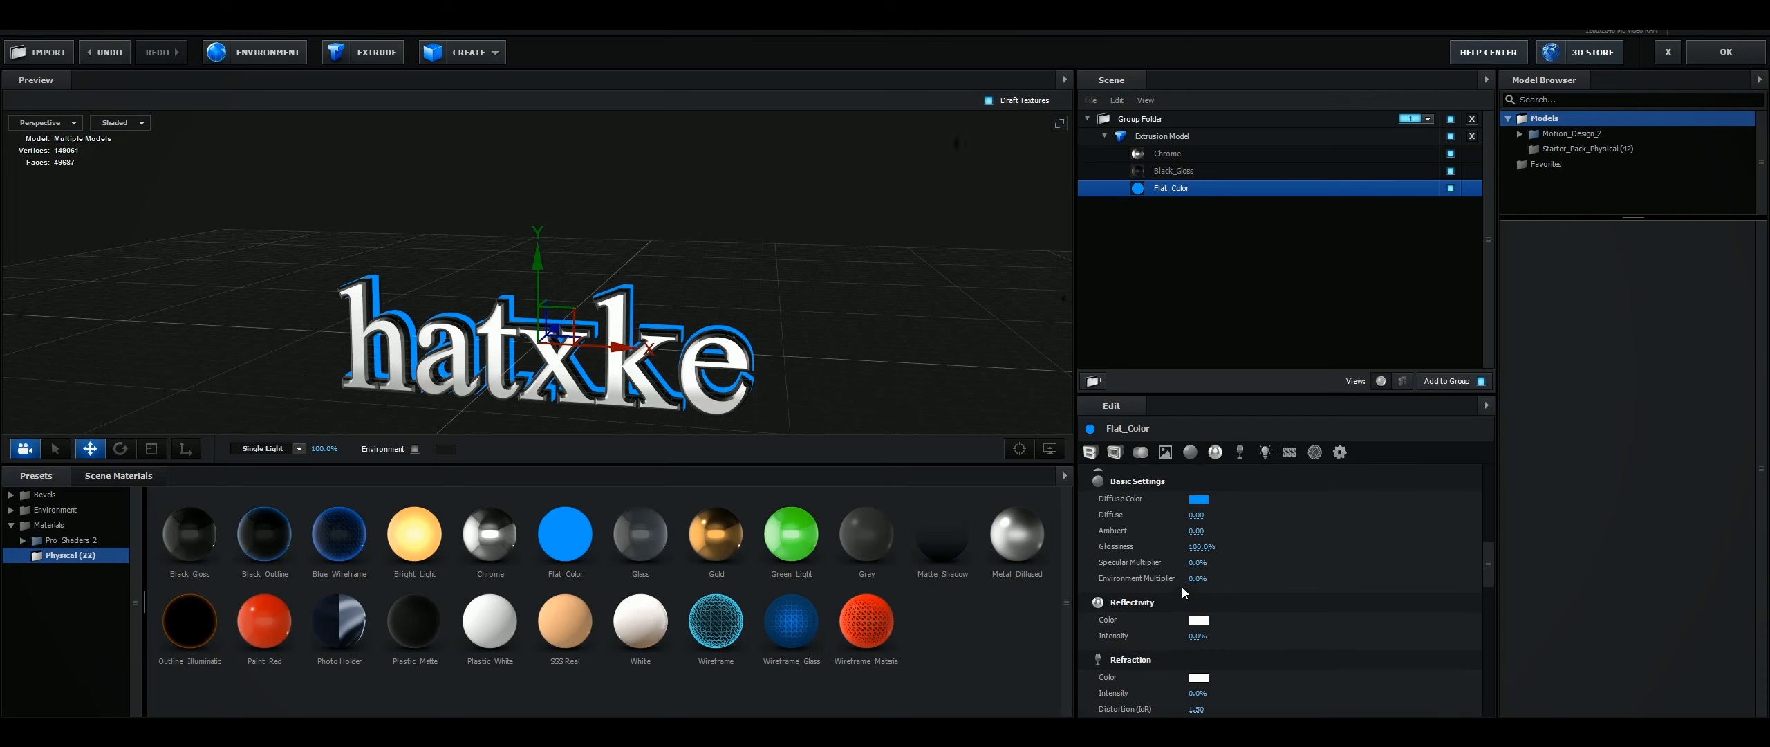
scroll(1217, 545, up, 3)
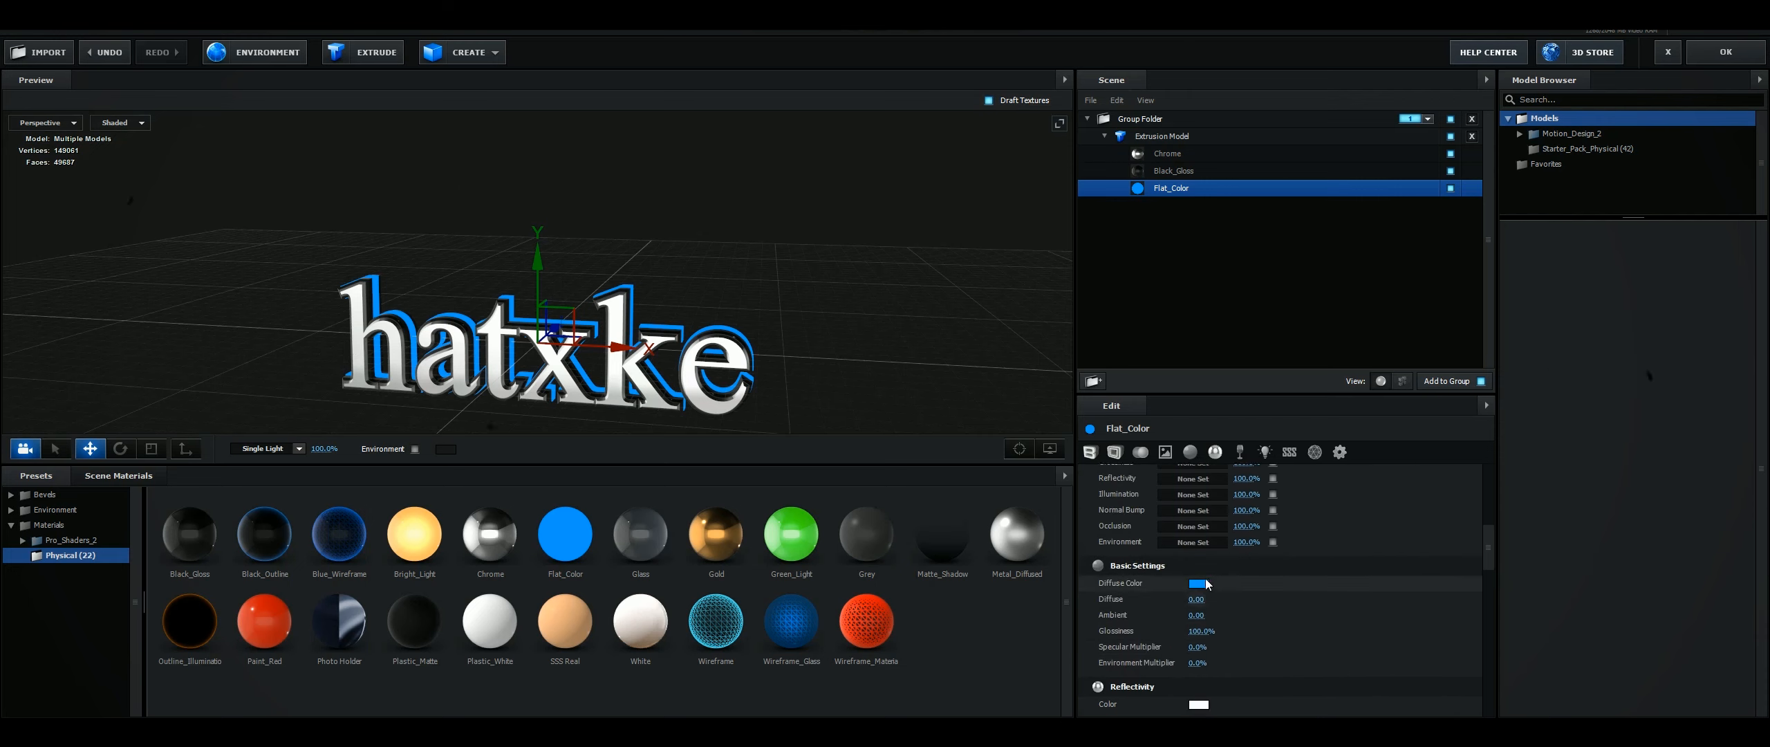
click(1201, 637)
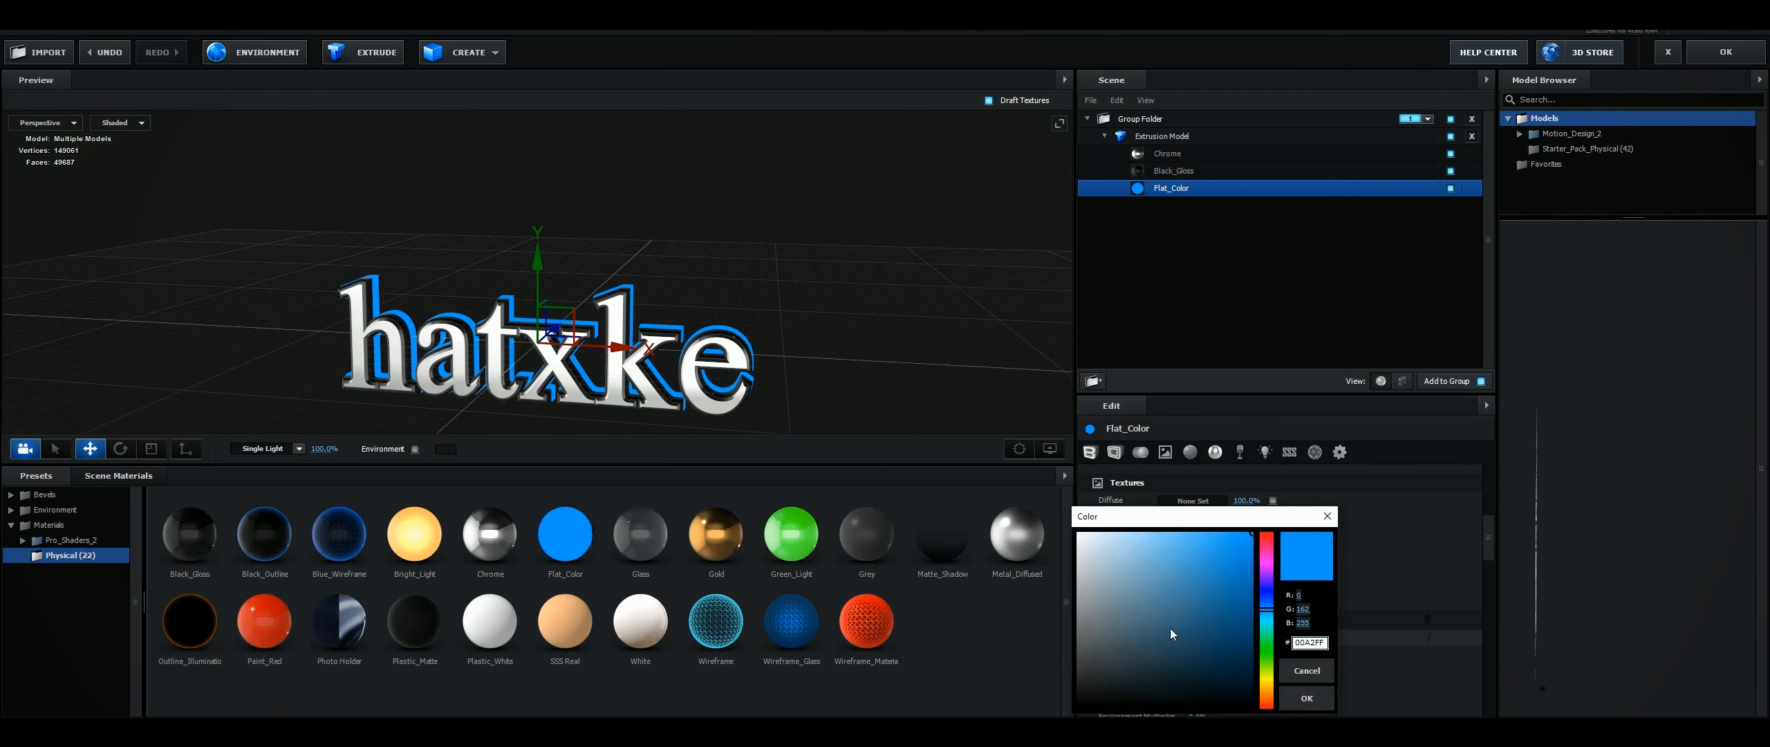
drag(1269, 568, 1270, 506)
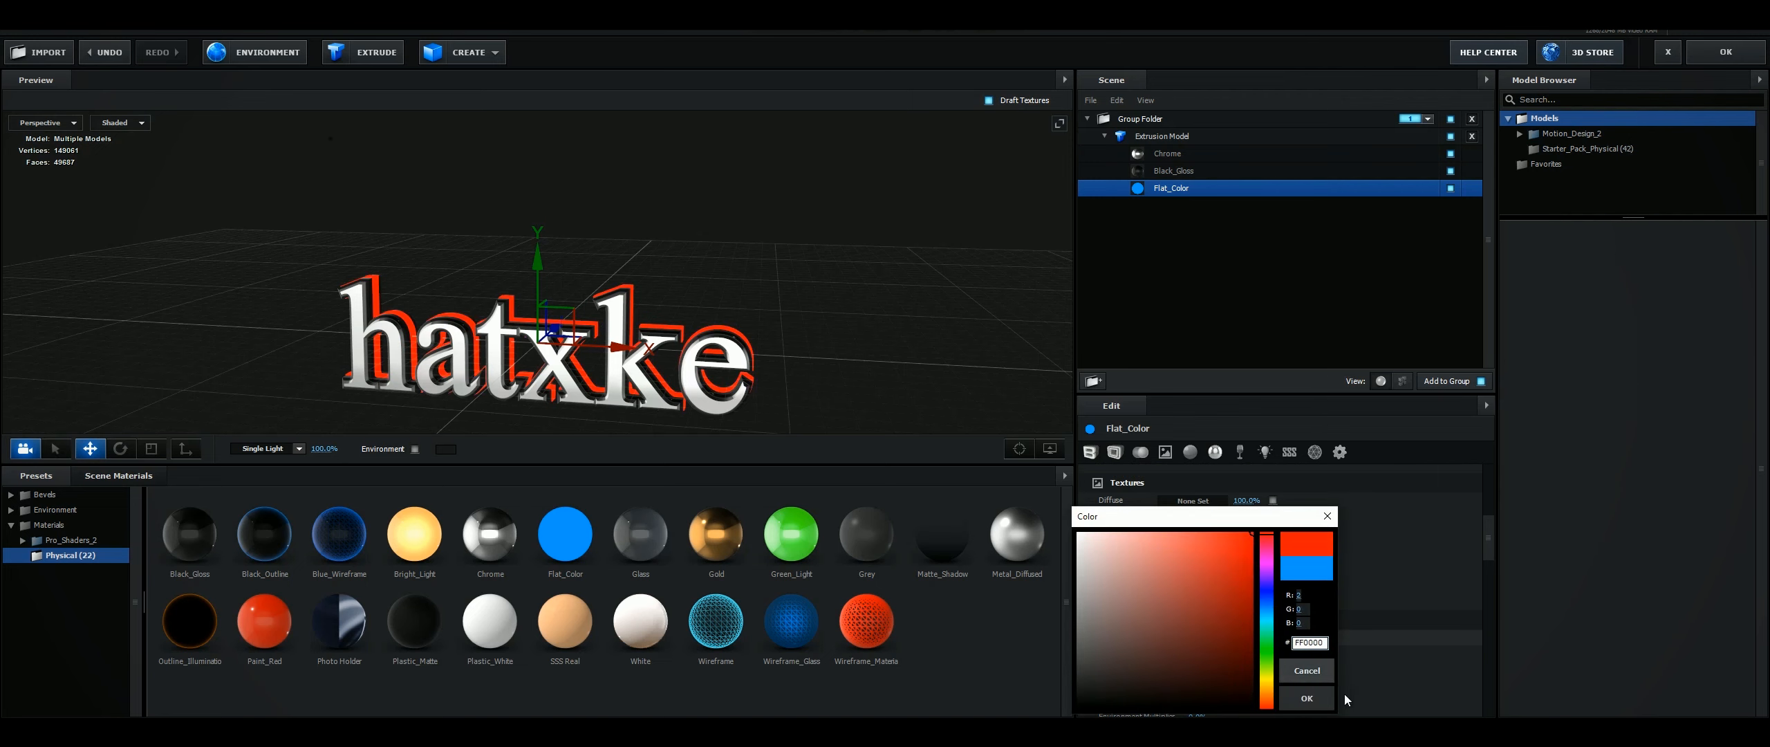
click(1305, 700)
Accept the Element scene setup, hide the original hatxke text layer and select the Black Solid 1 layer
drag(898, 401, 876, 323)
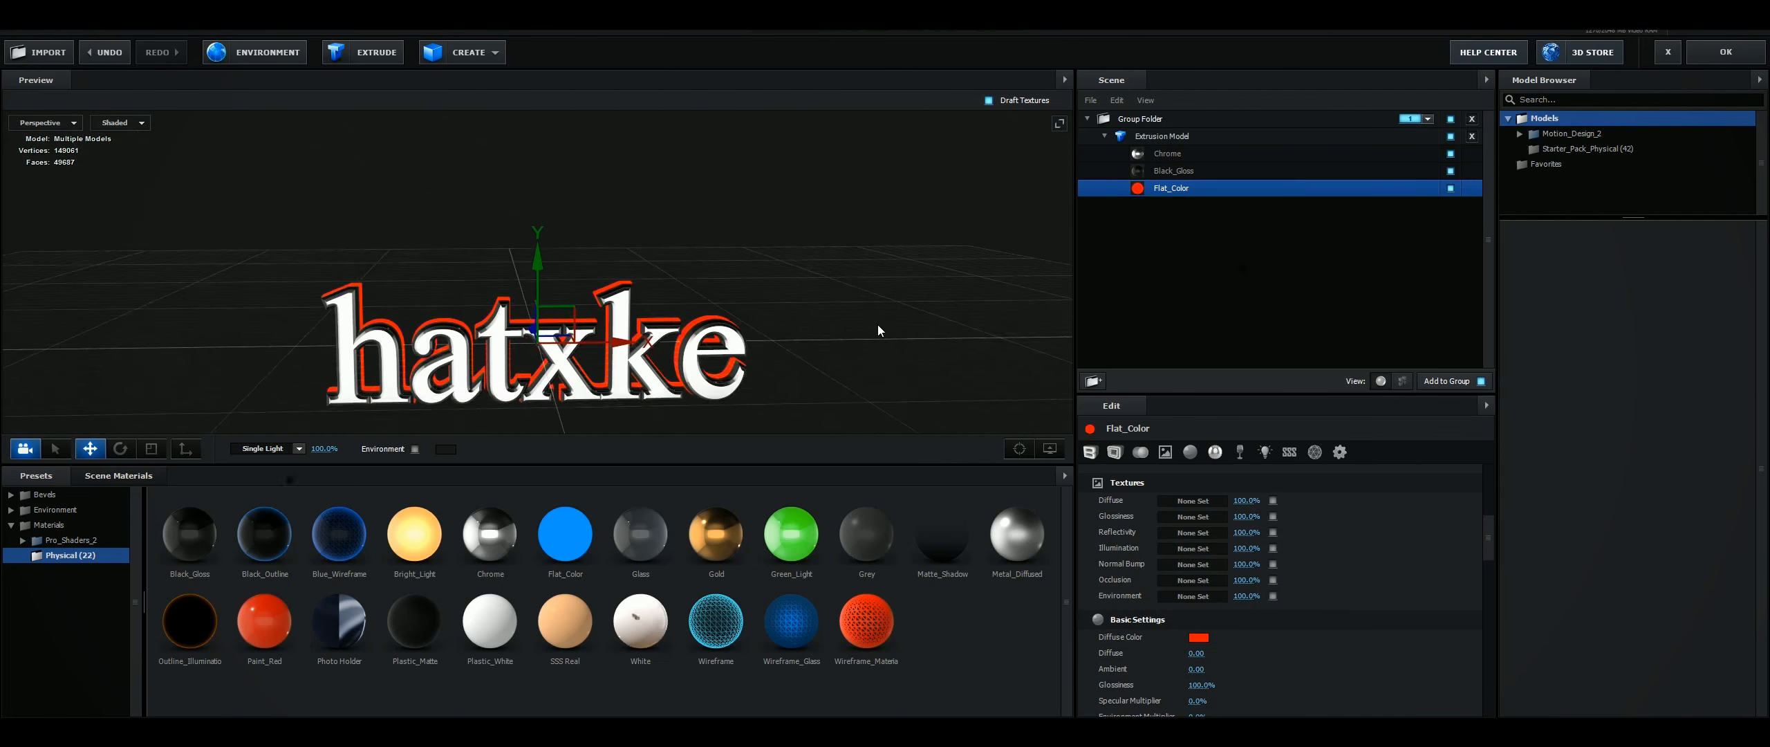
click(1725, 52)
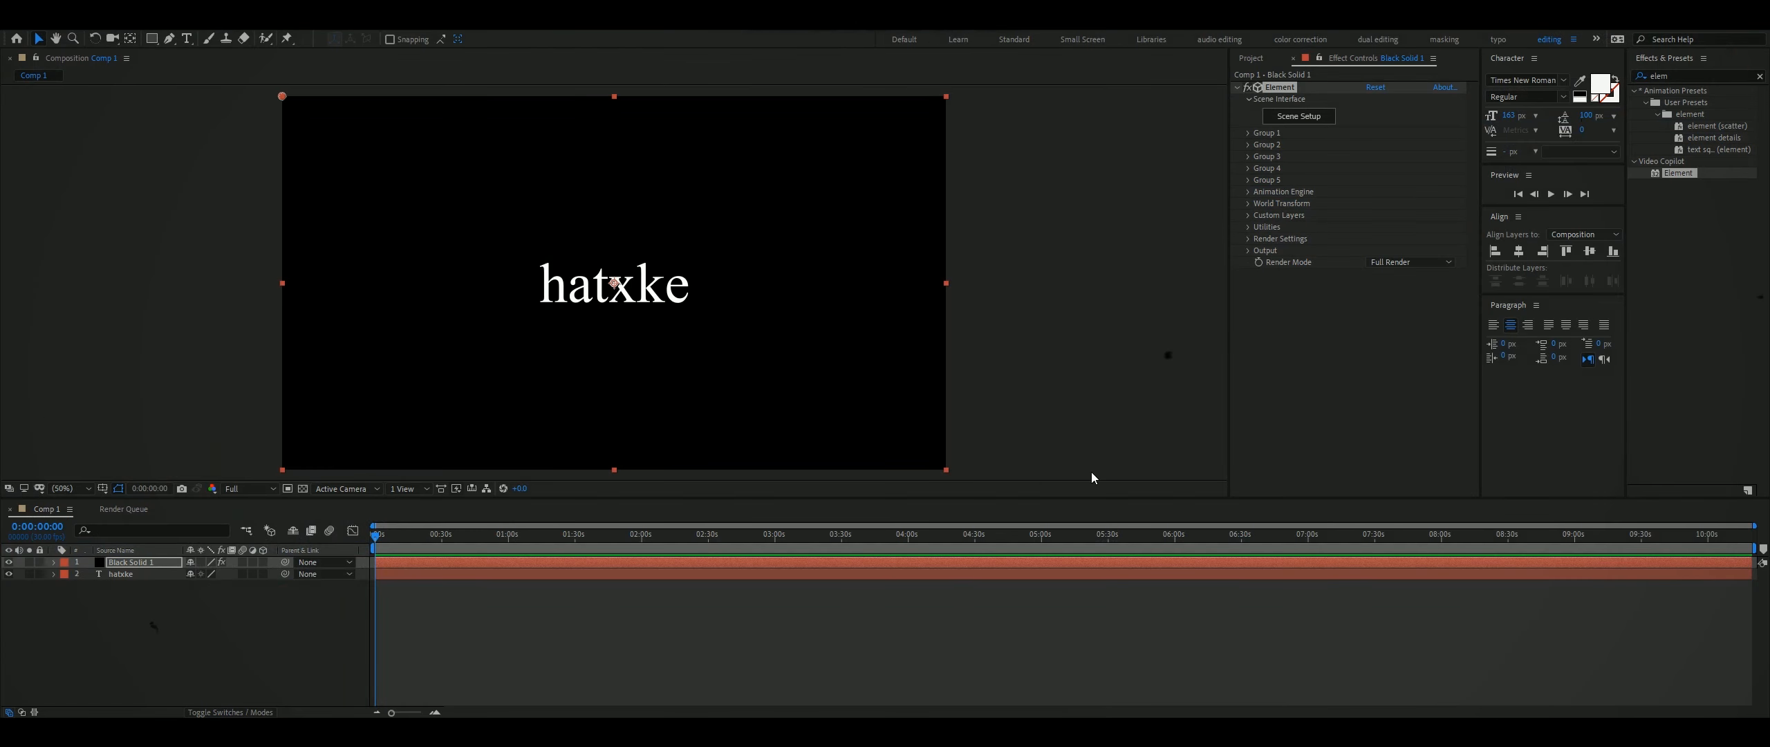
click(9, 573)
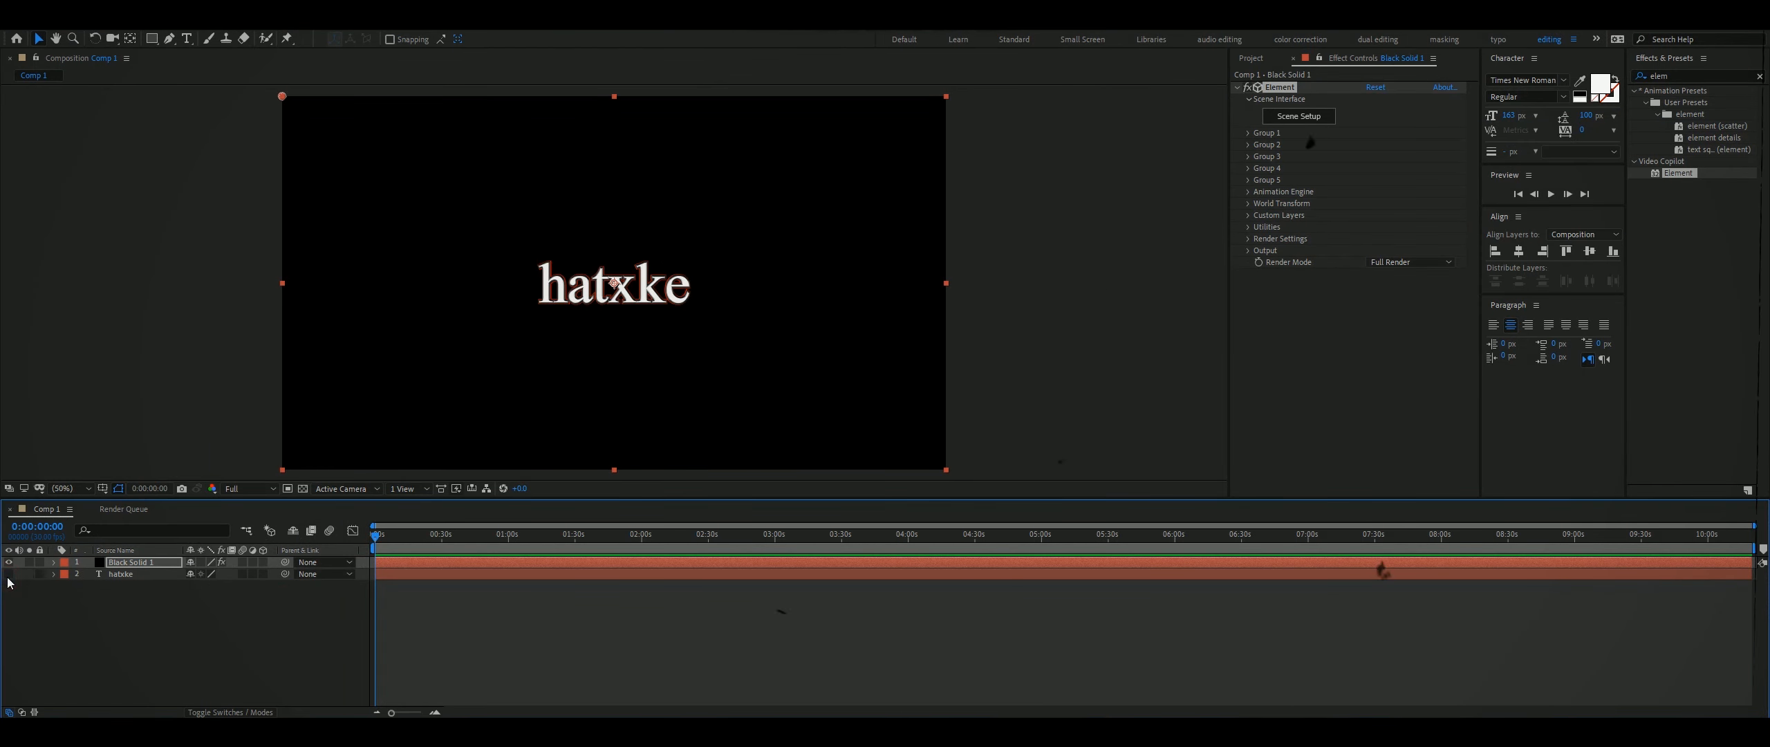
click(223, 660)
click(450, 564)
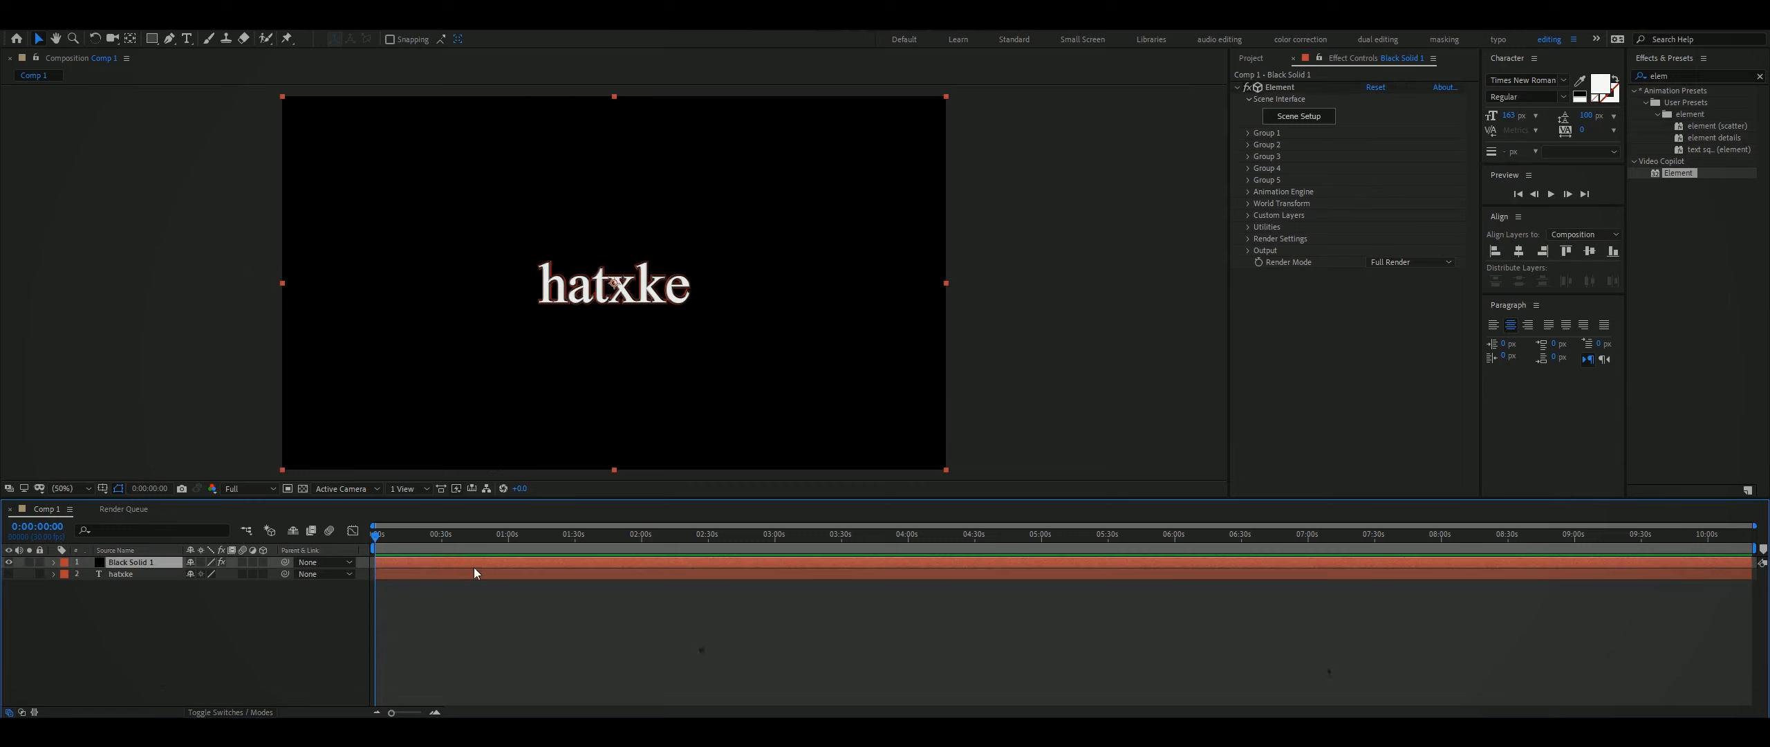
Set the Particle Size in Element's Group 1 Particle Look settings to 25
click(1248, 133)
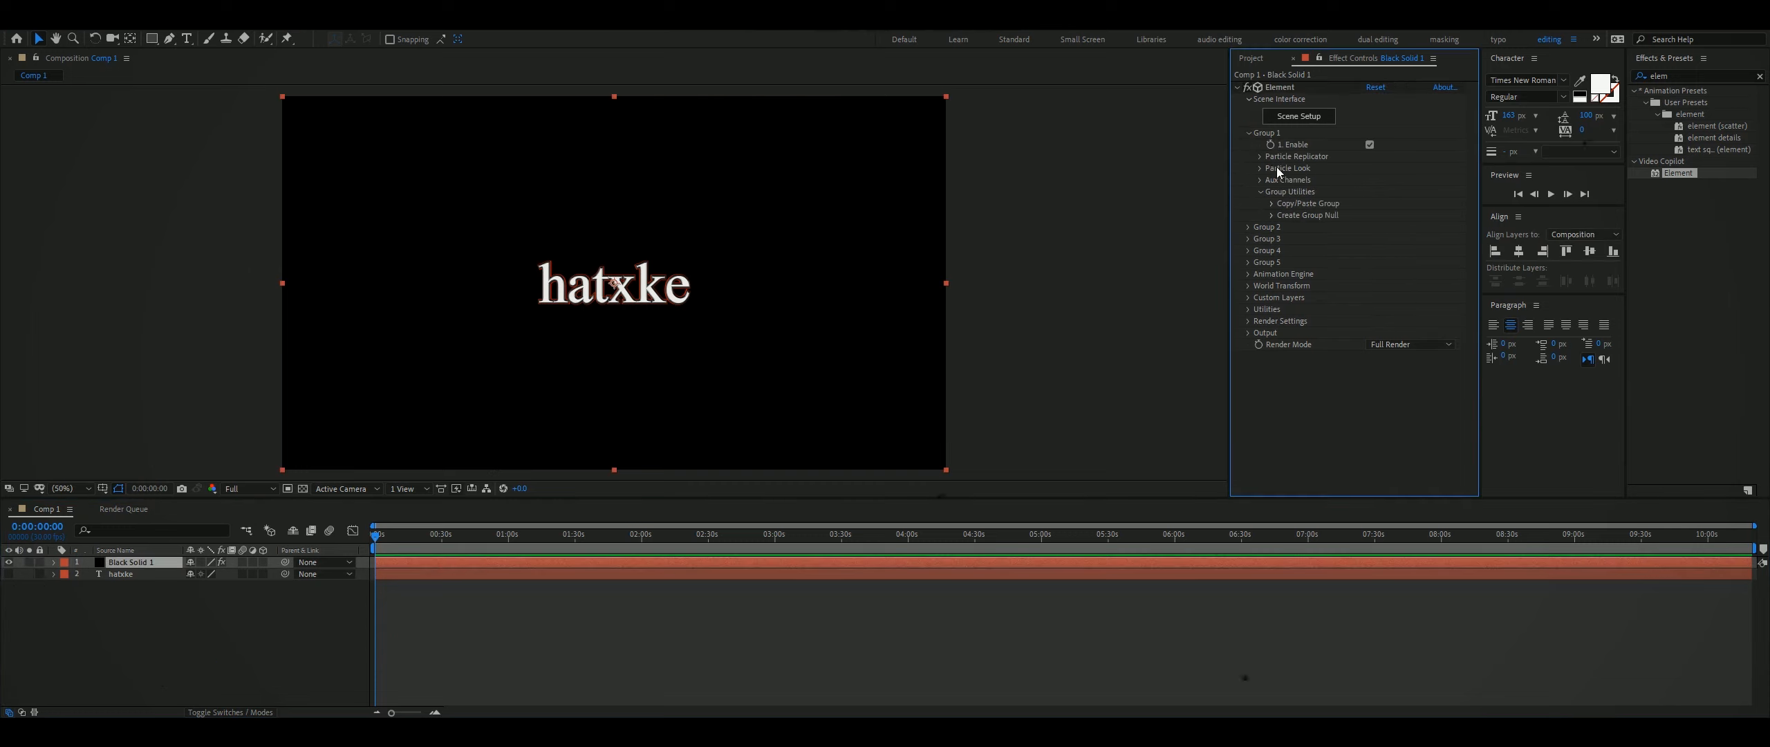
click(1259, 167)
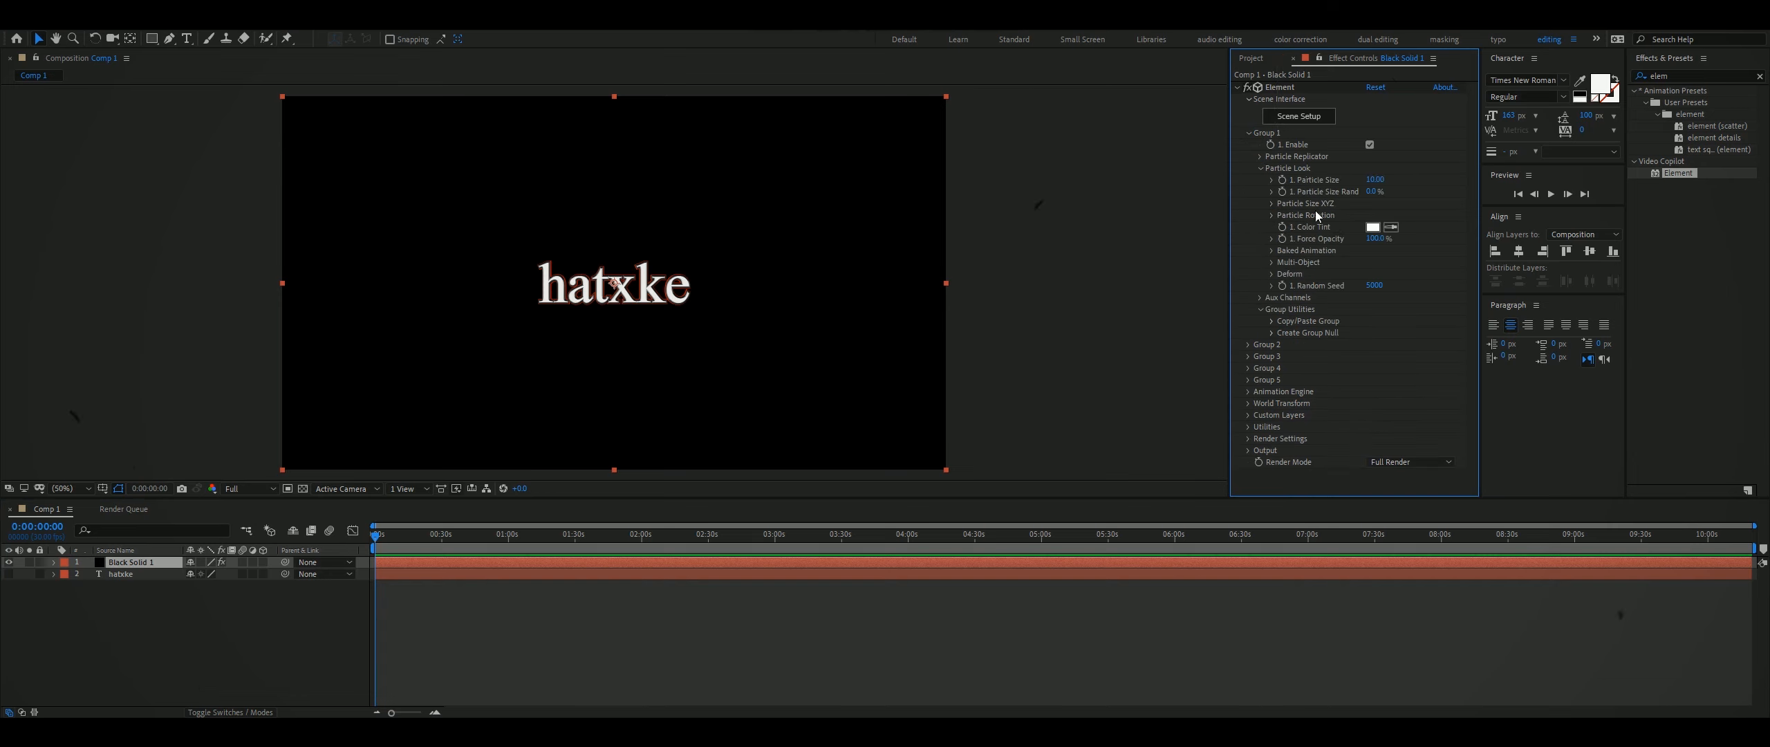
drag(1376, 179, 1440, 180)
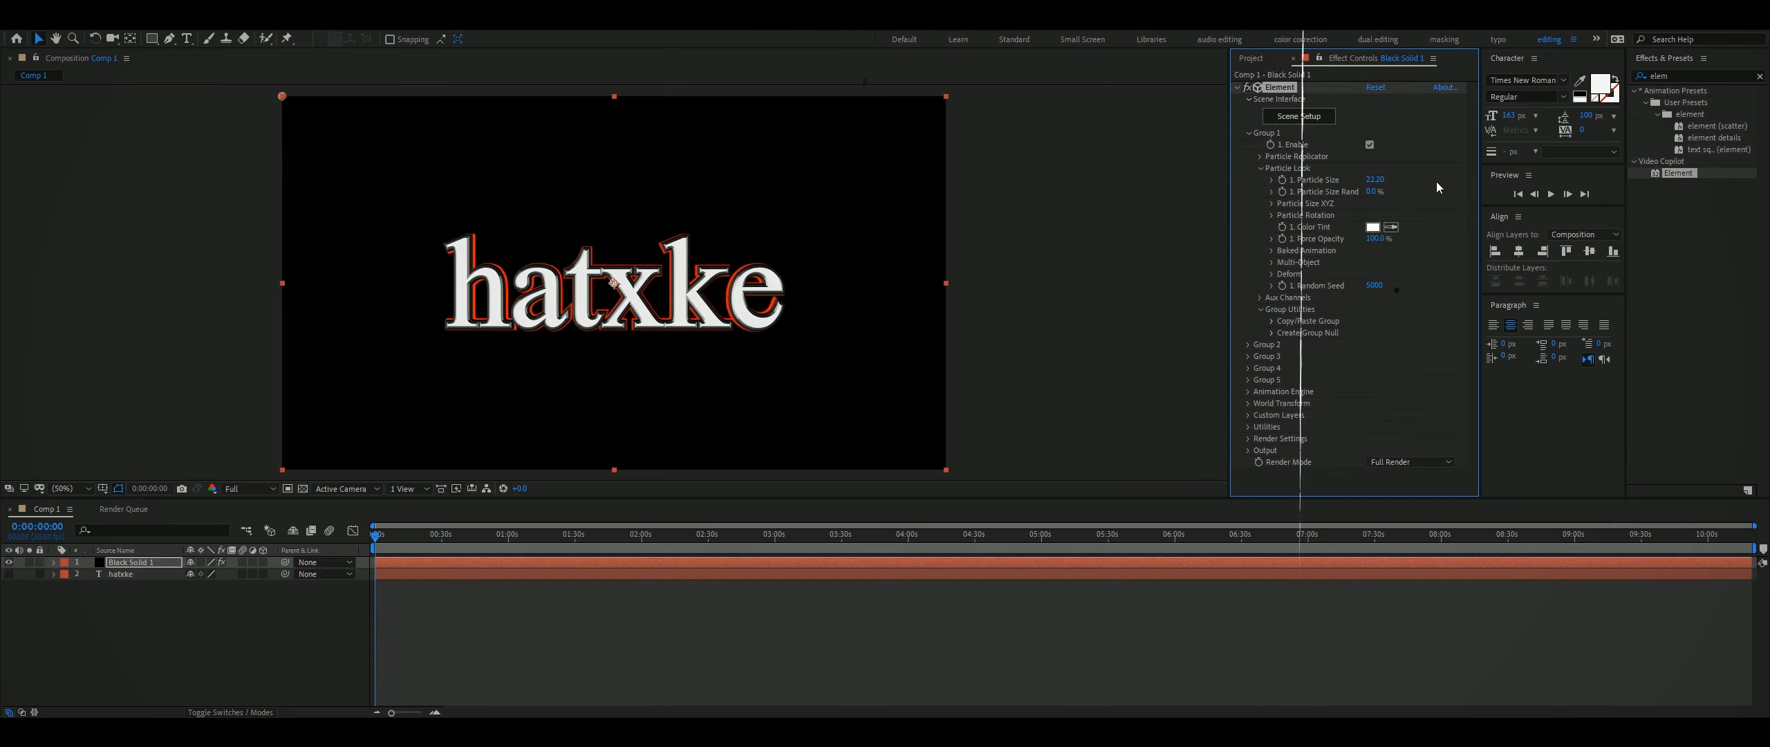
key(BackSpace)
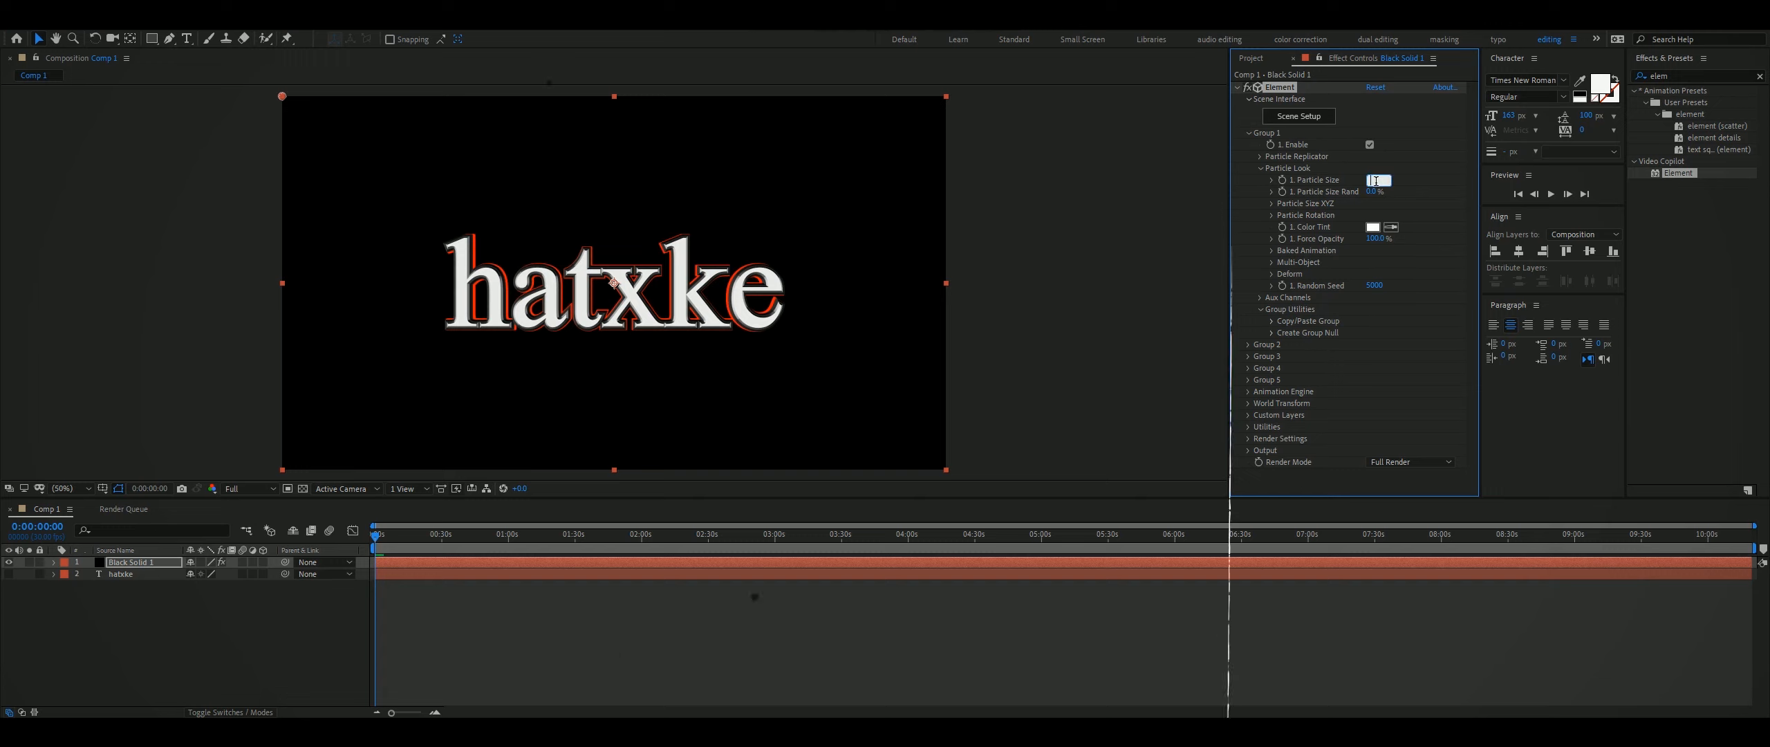
key(Return)
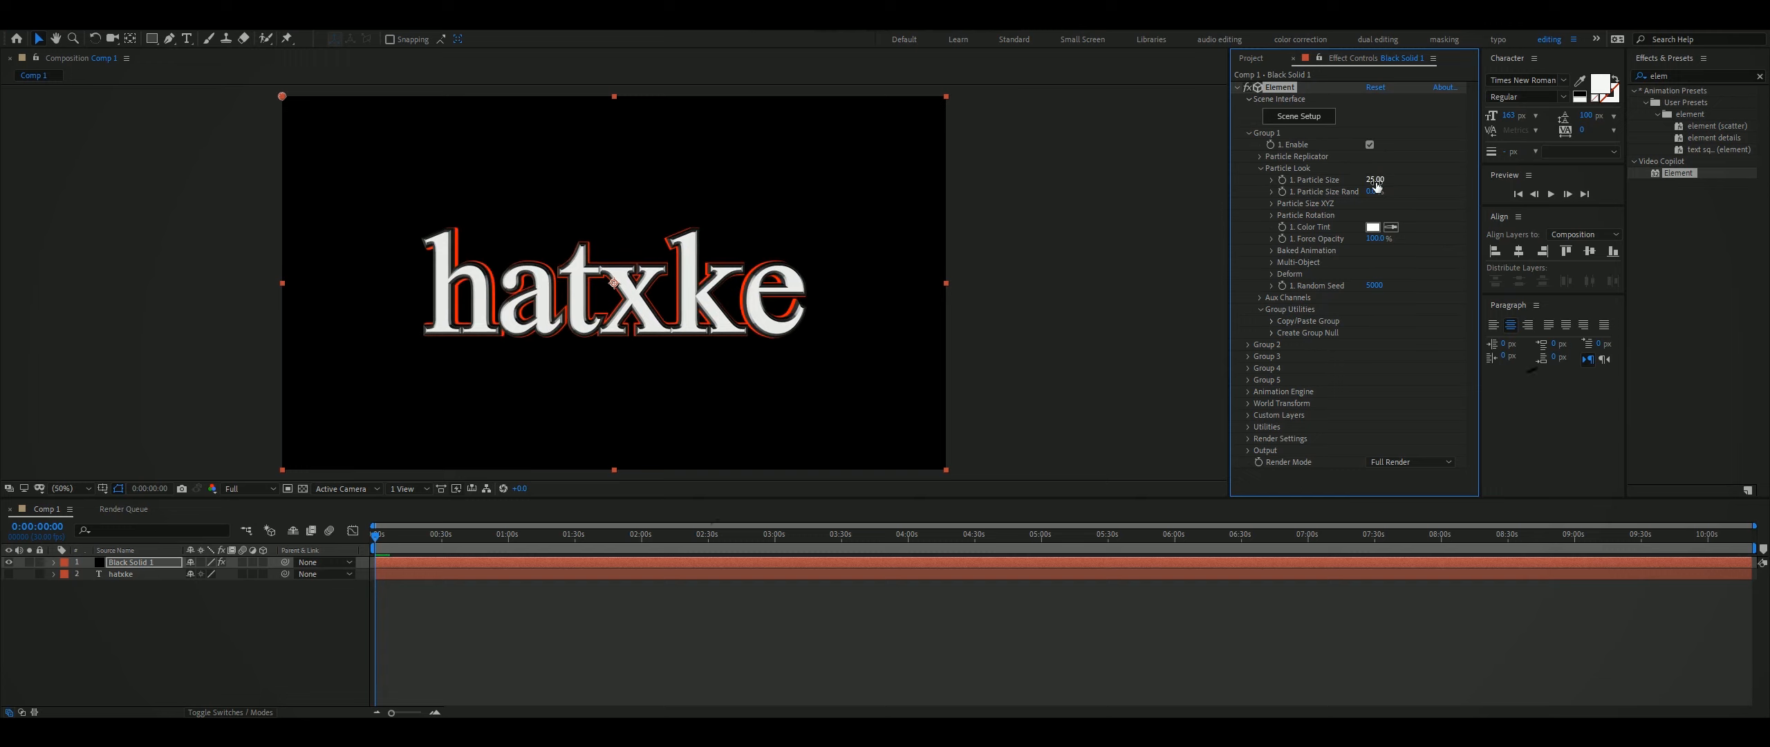
Enable Multi-Object for Group 1 in the Particle Look settings of the Black Solid 1 layer's Element effect
click(416, 562)
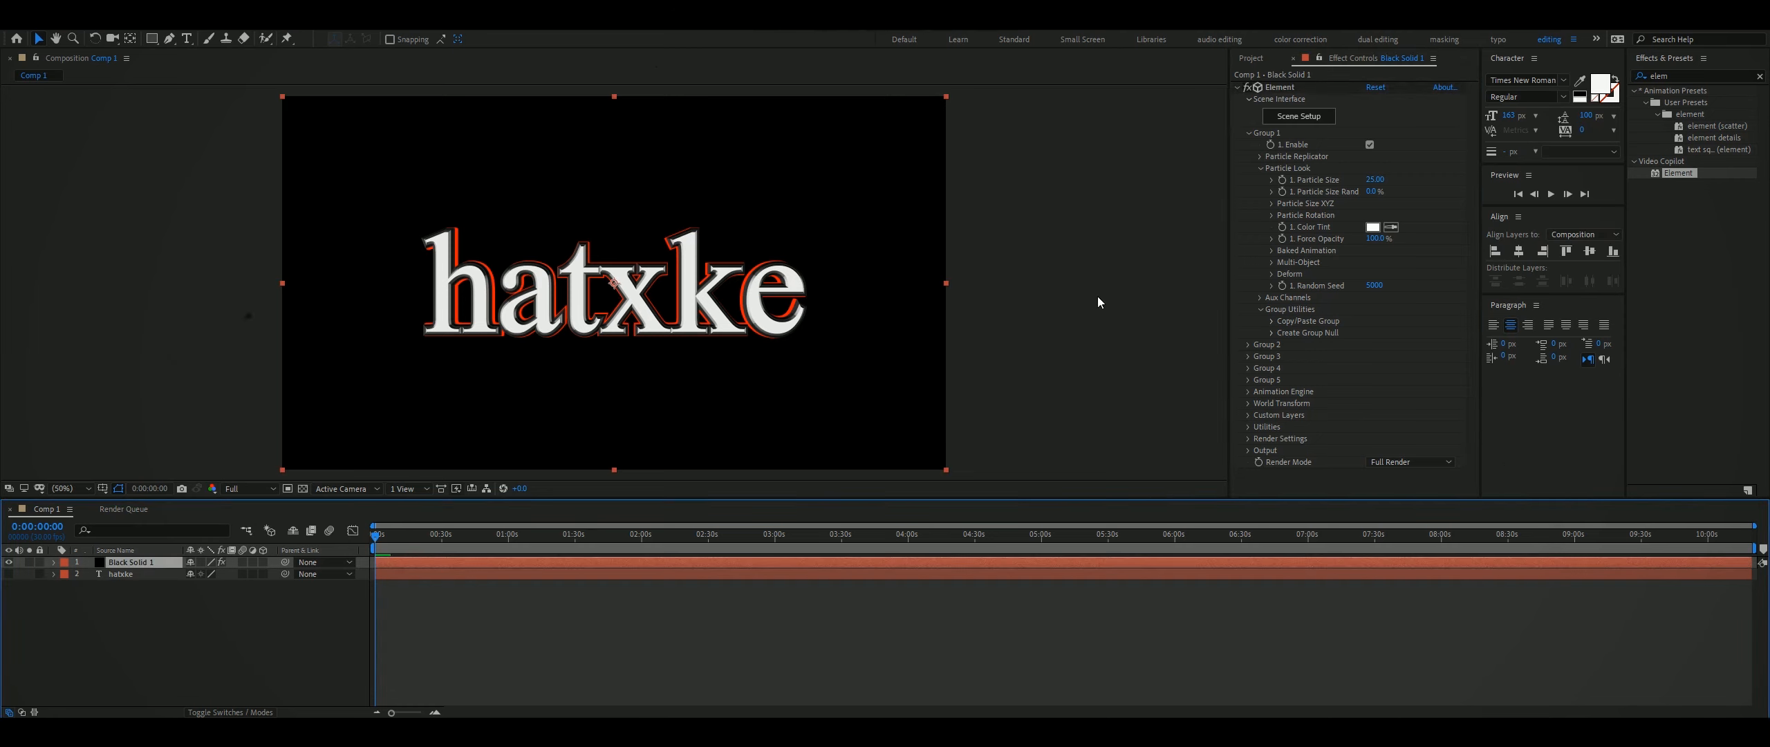
click(1271, 263)
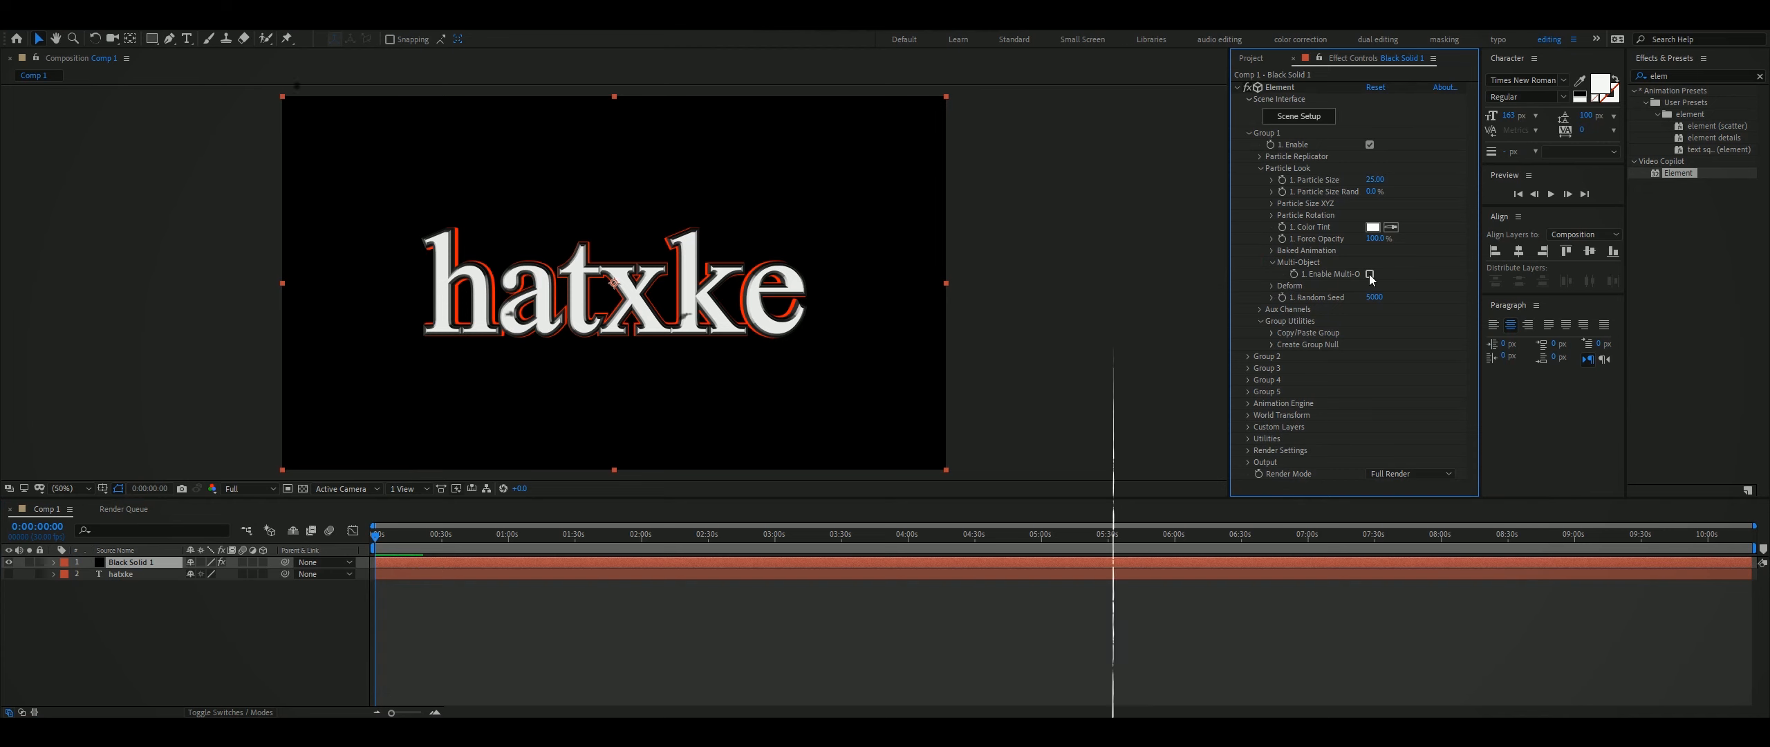
click(1369, 273)
scroll(193, 688, up, 7)
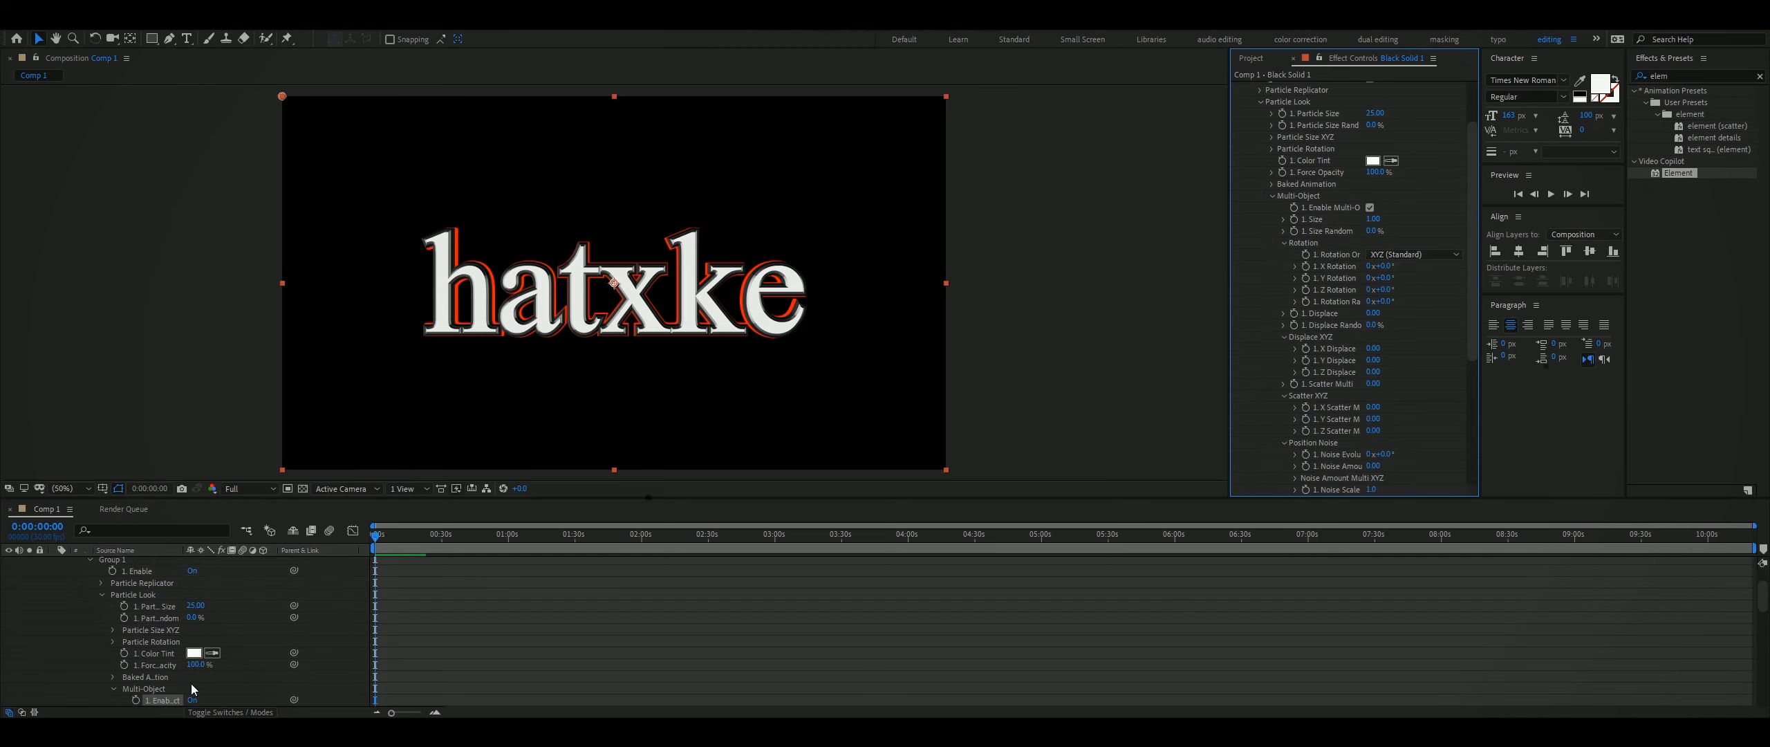
click(54, 564)
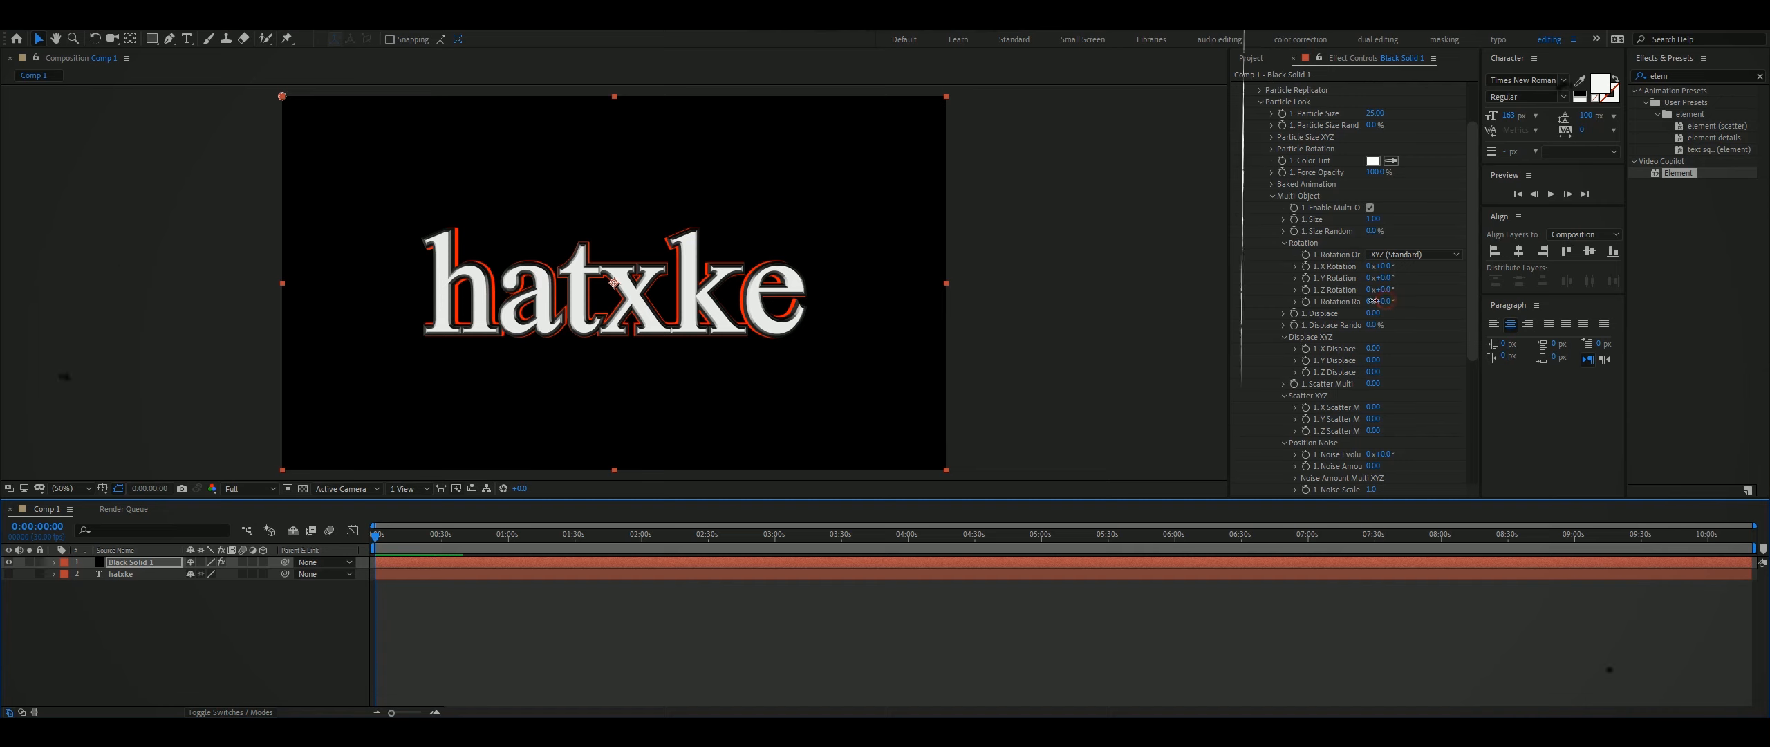
Set Group 1's Multi-Object Rotation Random to -75° and start keyframing it at 0:00:00:00
drag(1374, 301, 1334, 297)
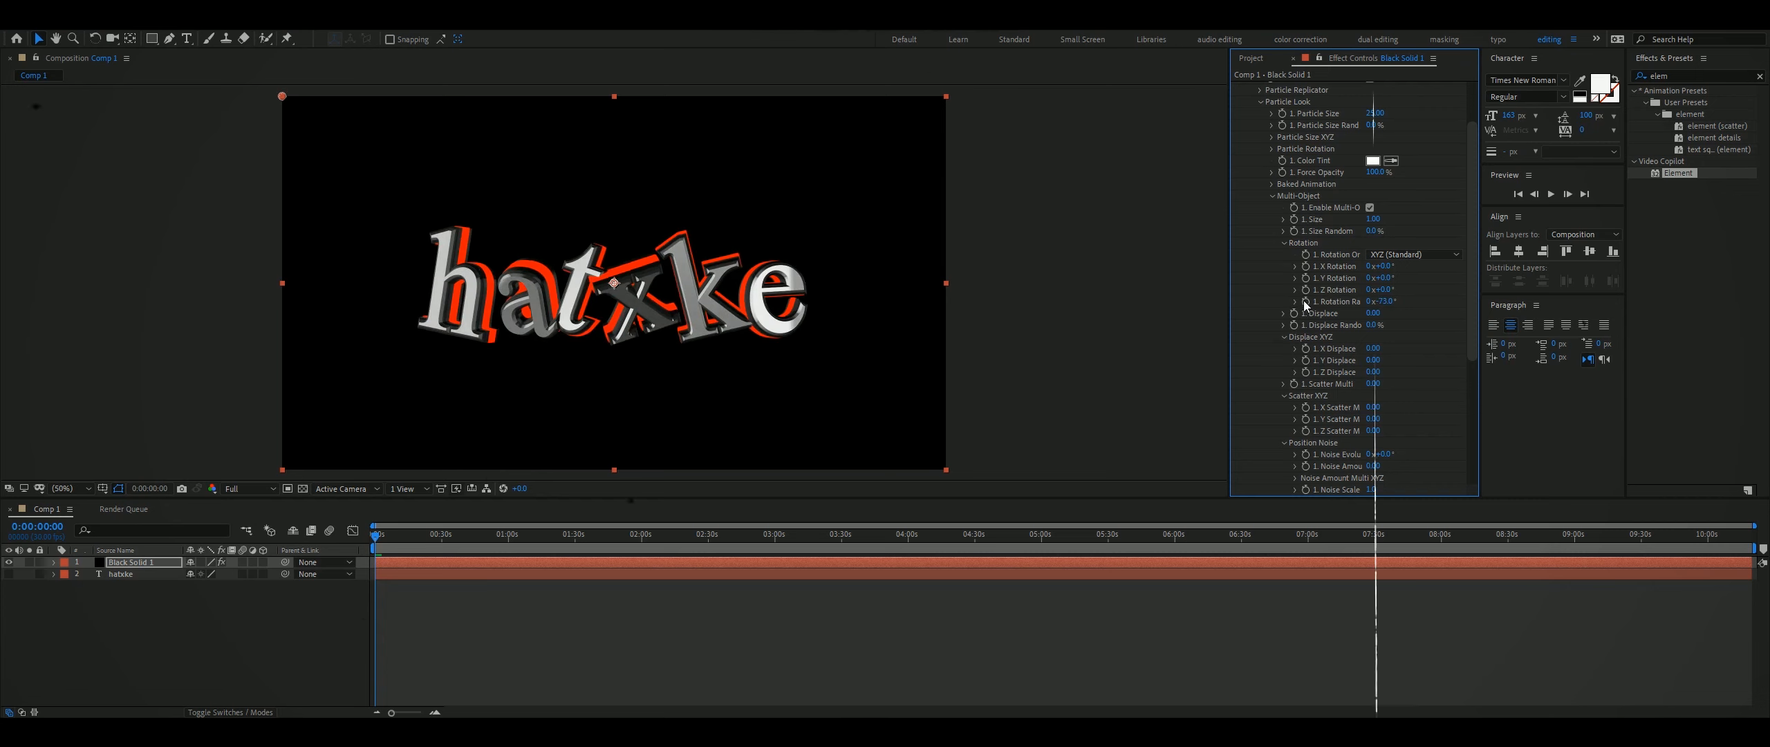
click(1389, 301)
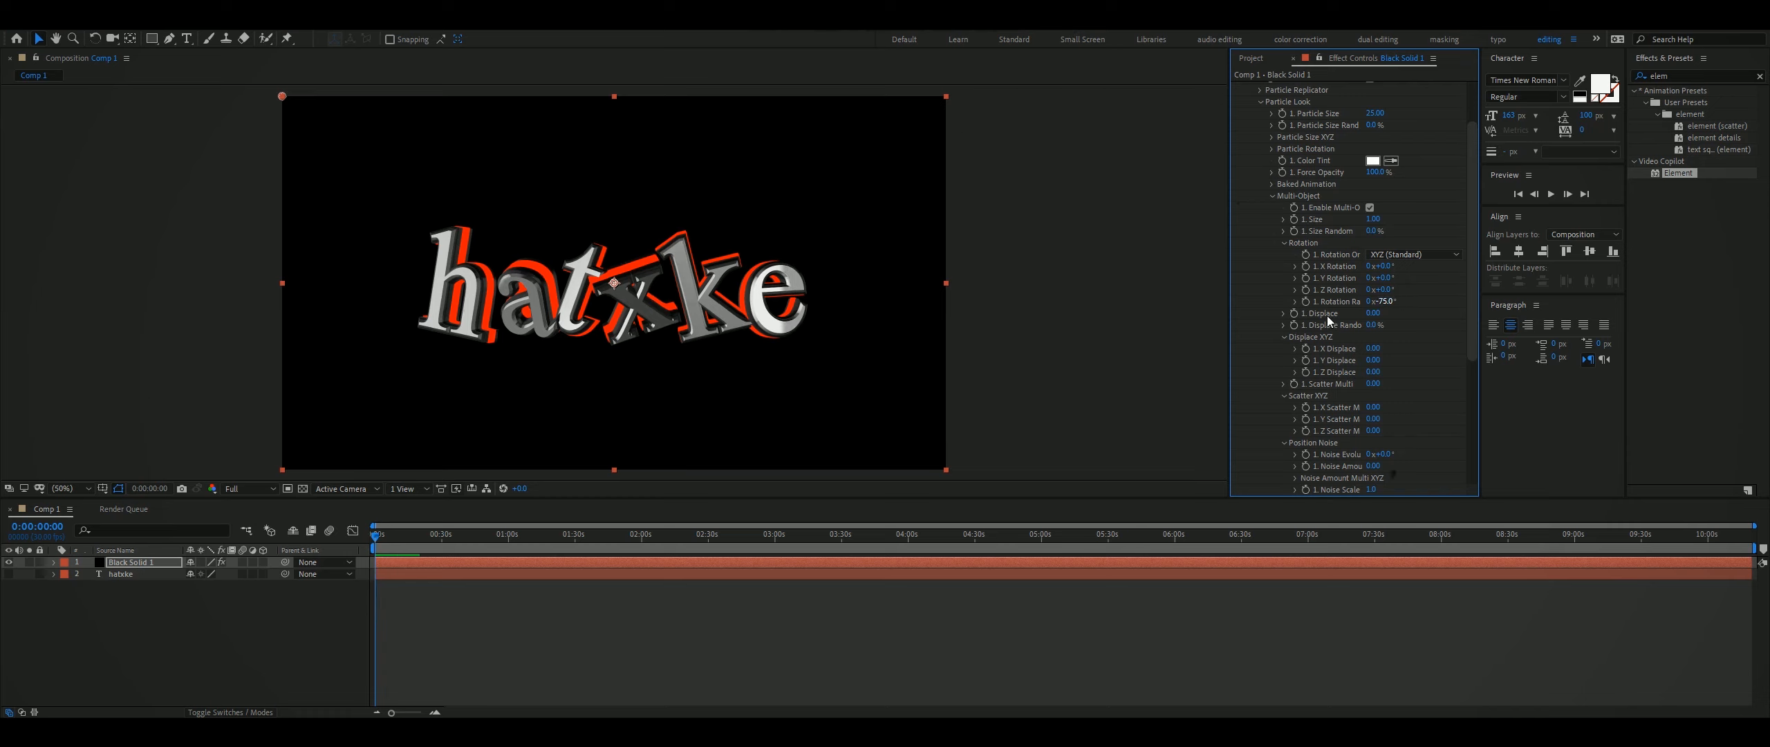
click(1306, 301)
Add a second Rotation Random keyframe of 20° at 0:00:07:14
key(space)
drag(392, 546, 394, 545)
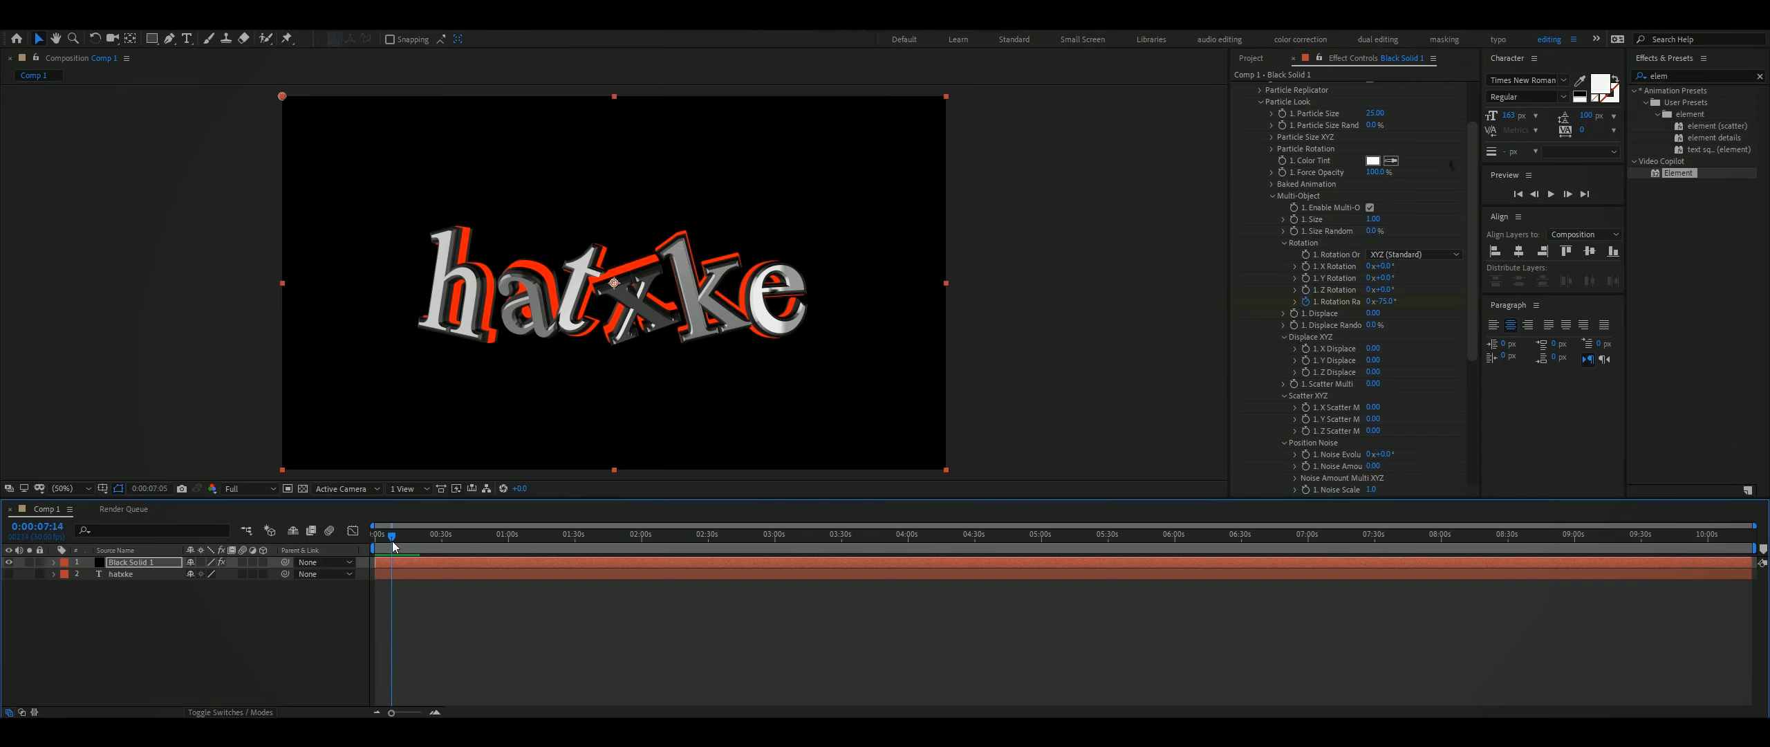
click(1383, 301)
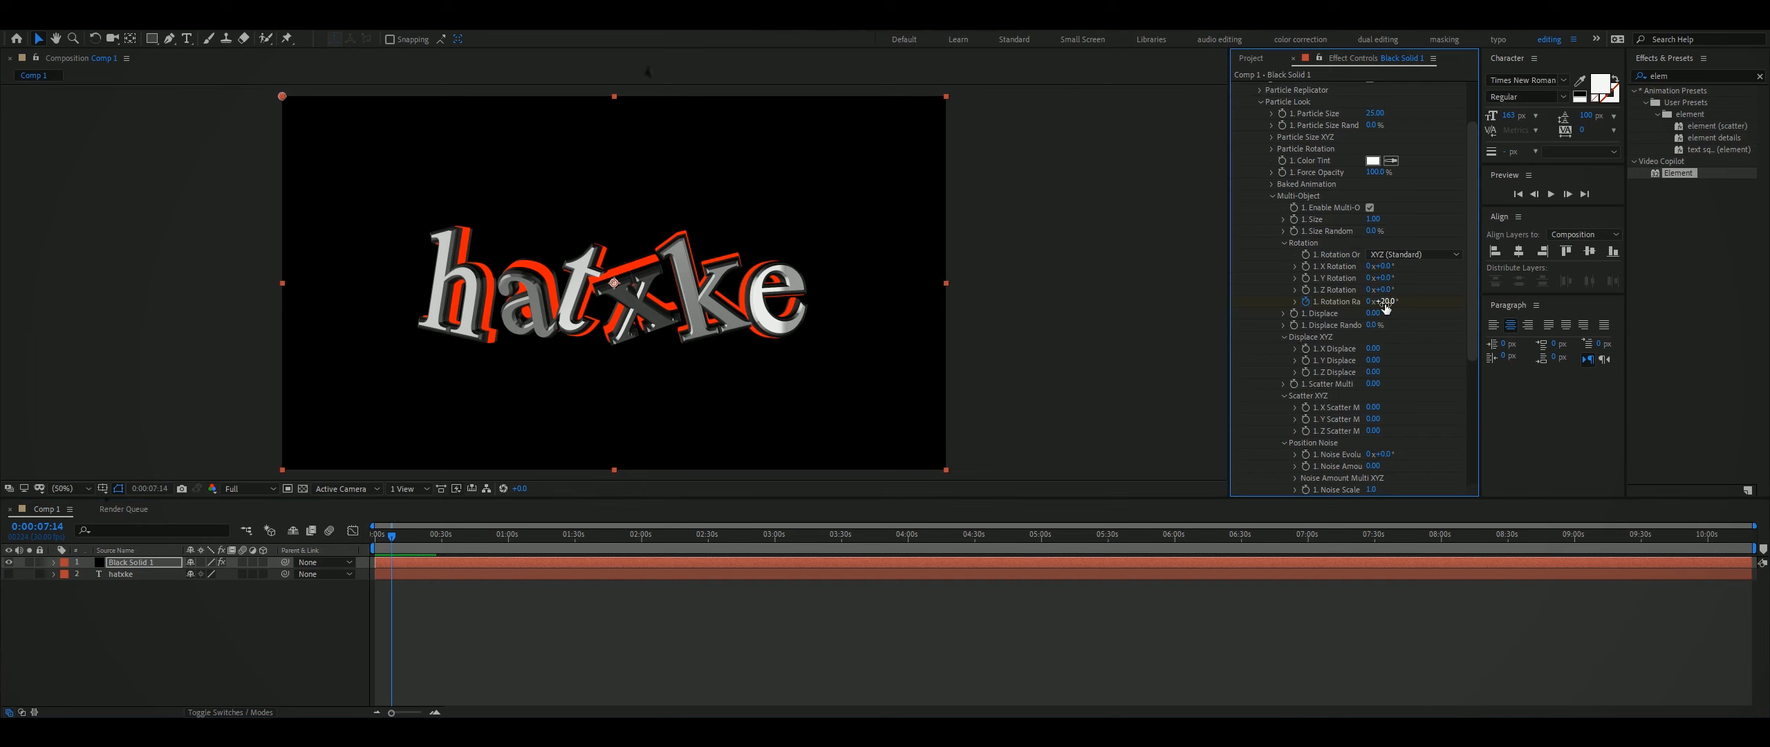
key(Return)
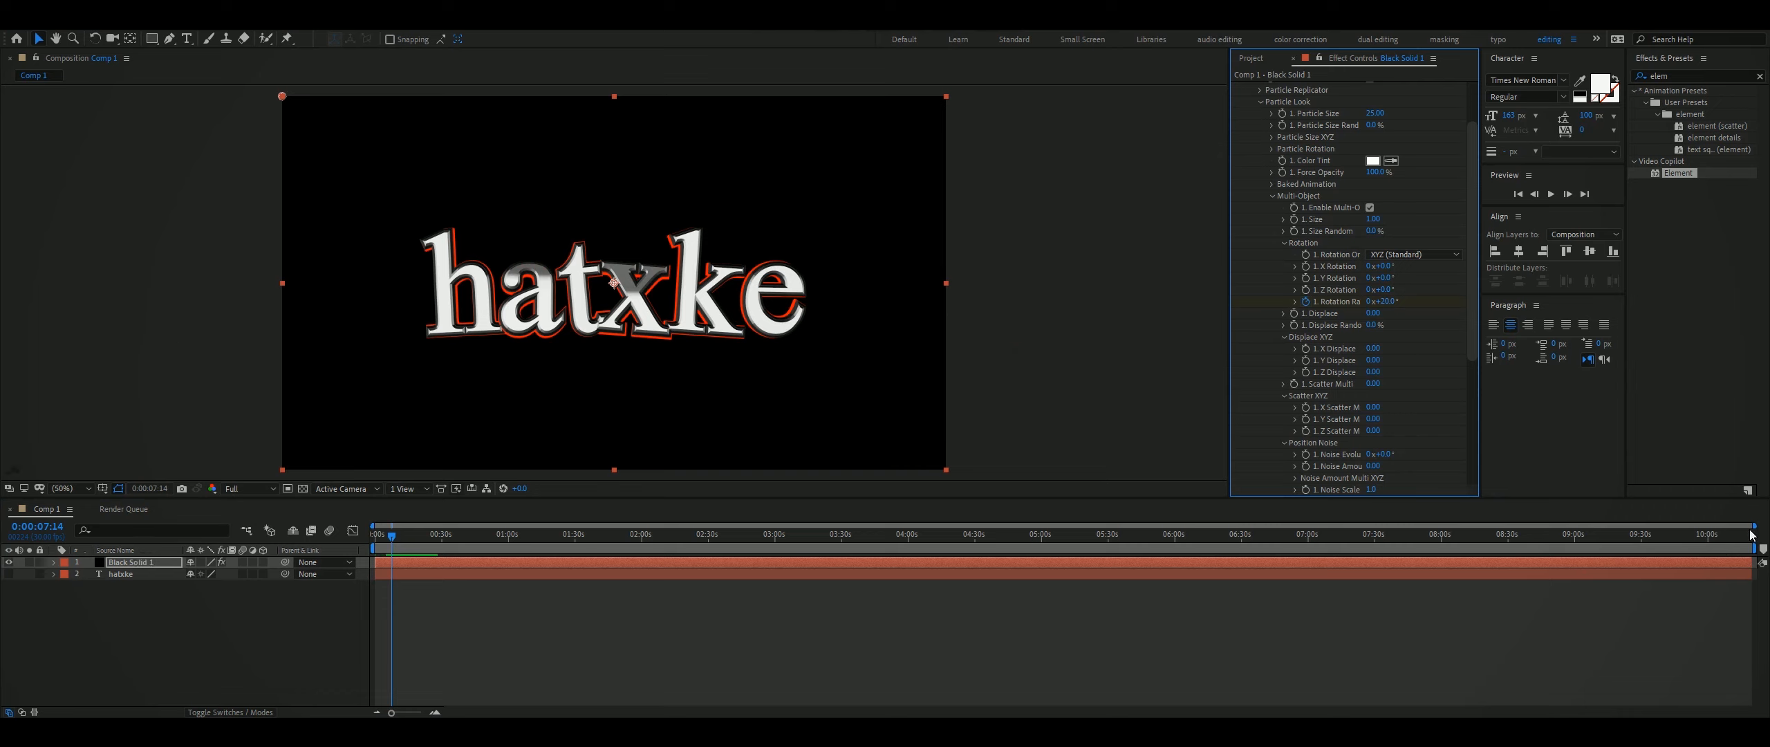
Shorten the work area to end at 0:00:07:14 and fit the timeline range around it
key(n)
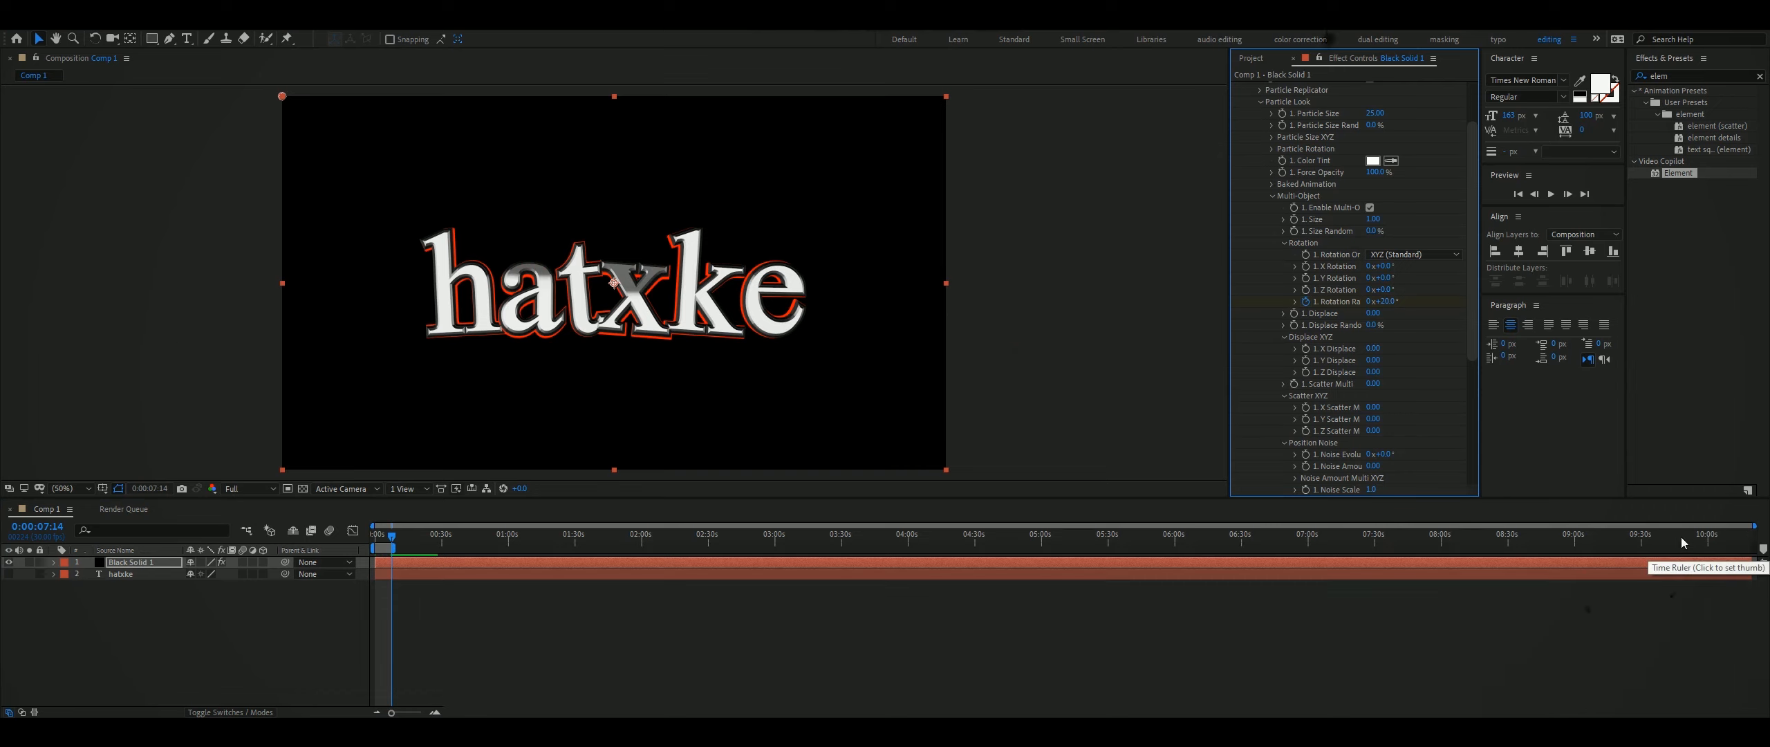
drag(1754, 527, 403, 627)
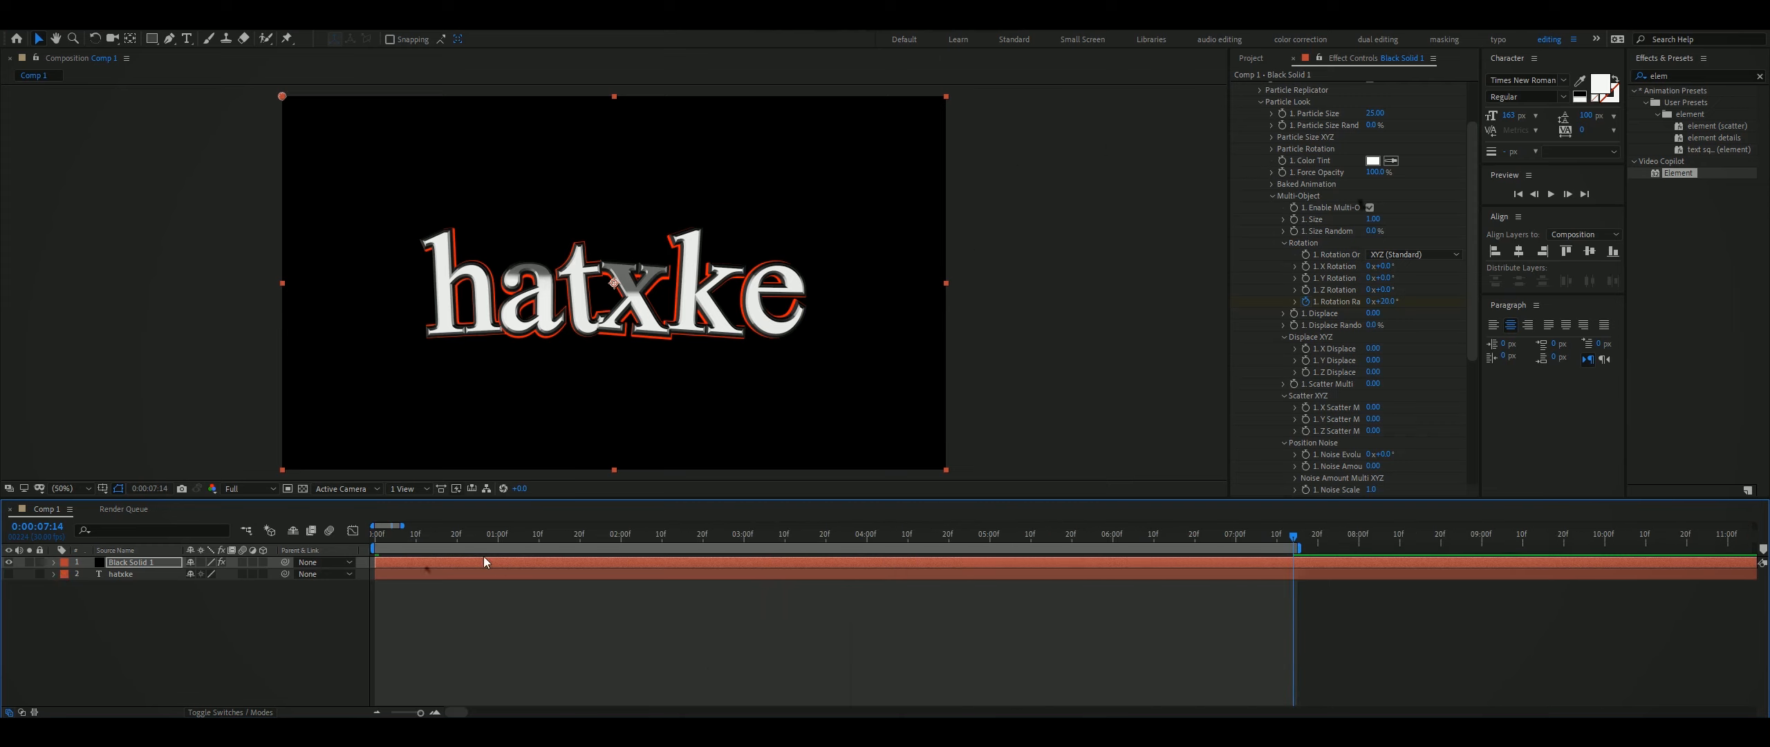
drag(404, 524, 400, 524)
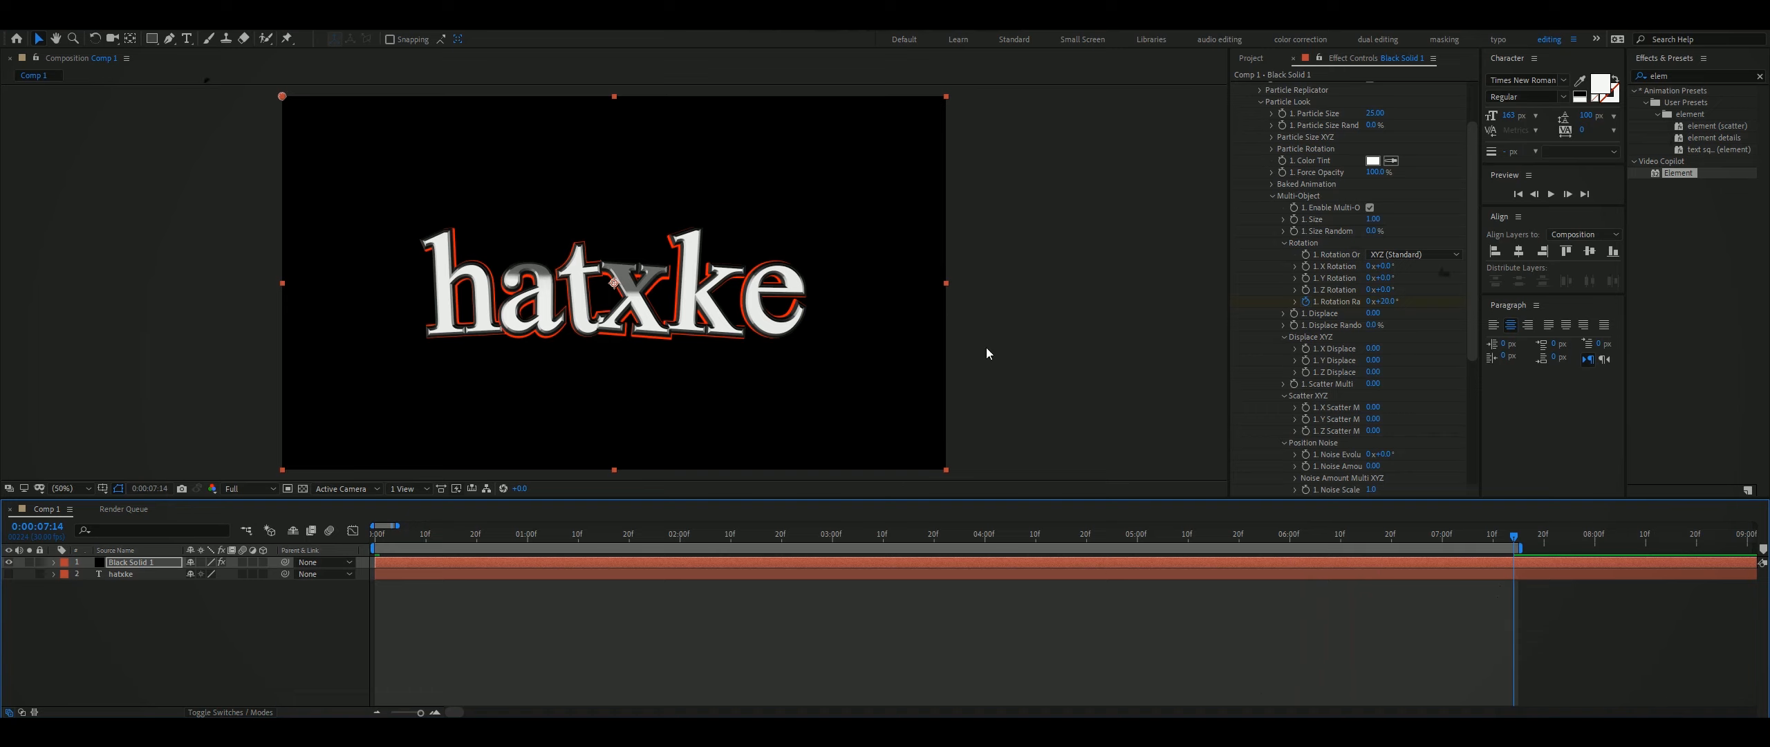
Apply Easy Ease to both Rotation Random keyframes in the Graph Editor and raise the first keyframe's handle vertically for a steep start
click(1340, 301)
key(s)
key(s)
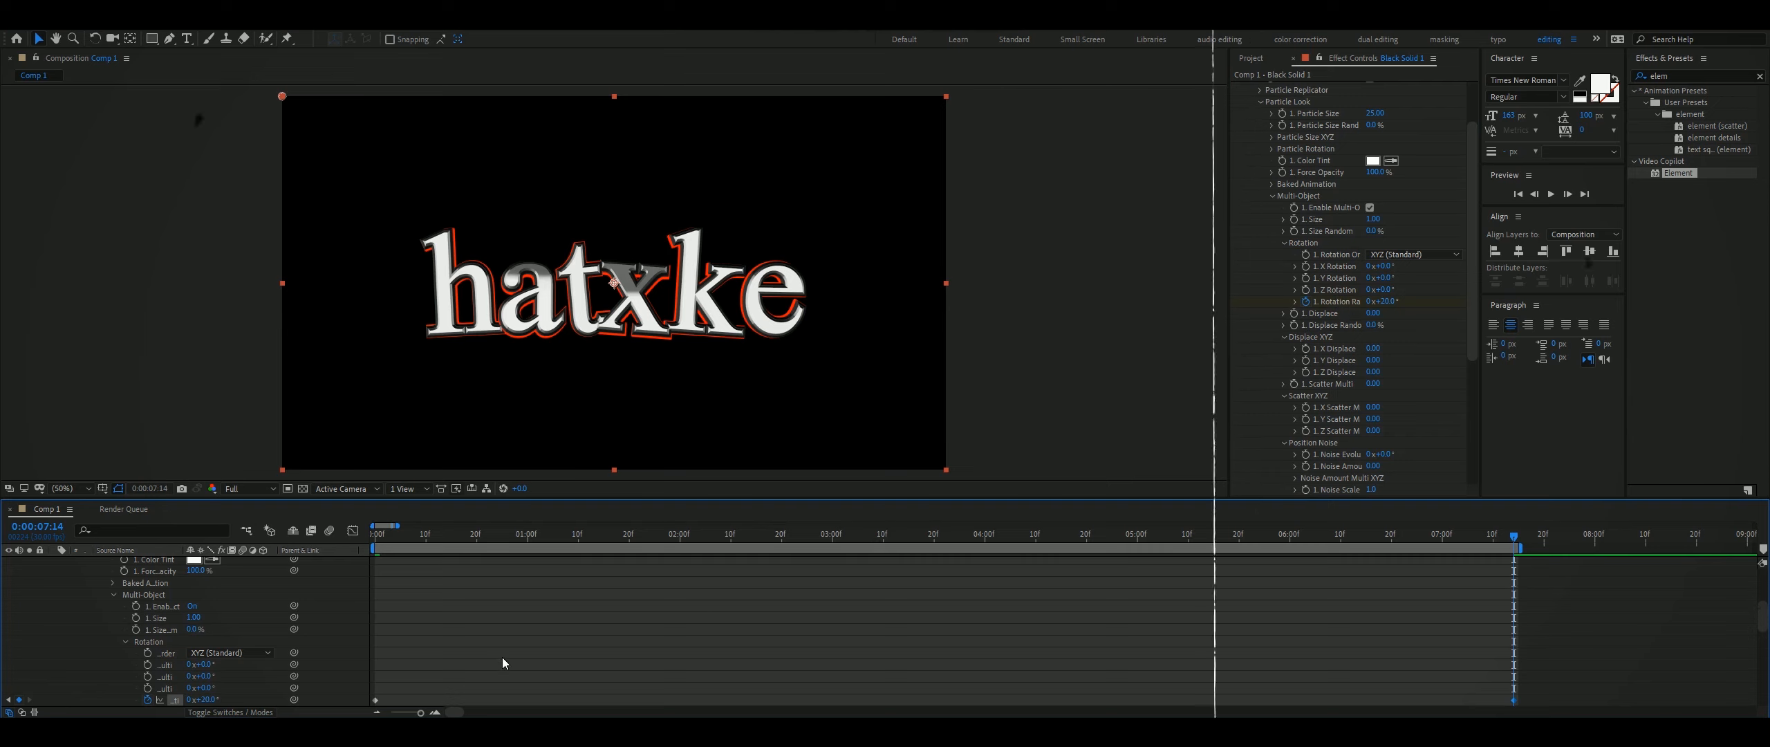
click(353, 532)
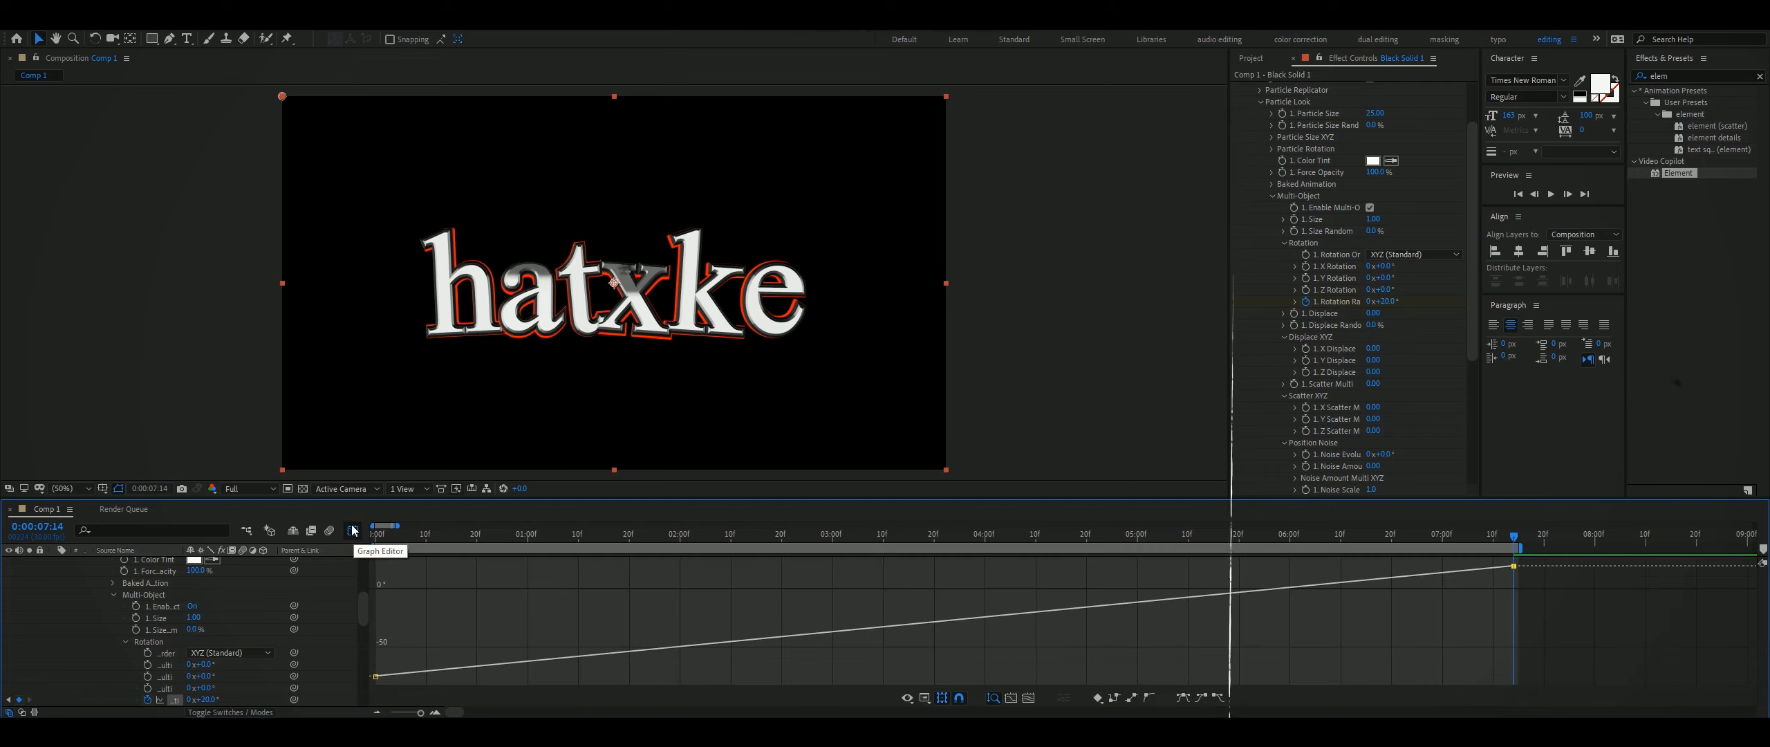
click(177, 702)
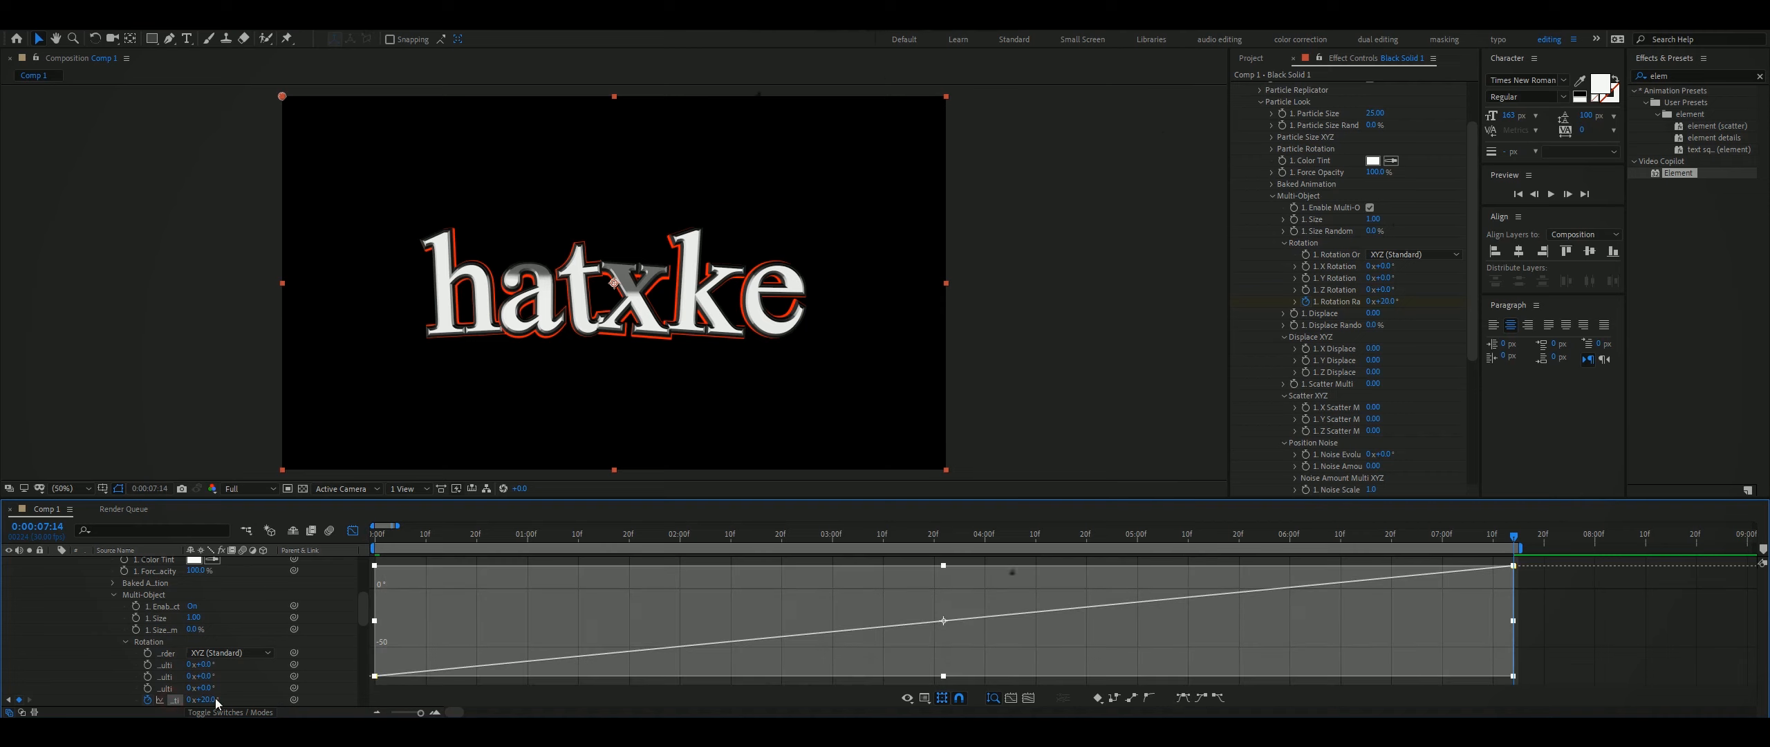
click(1183, 697)
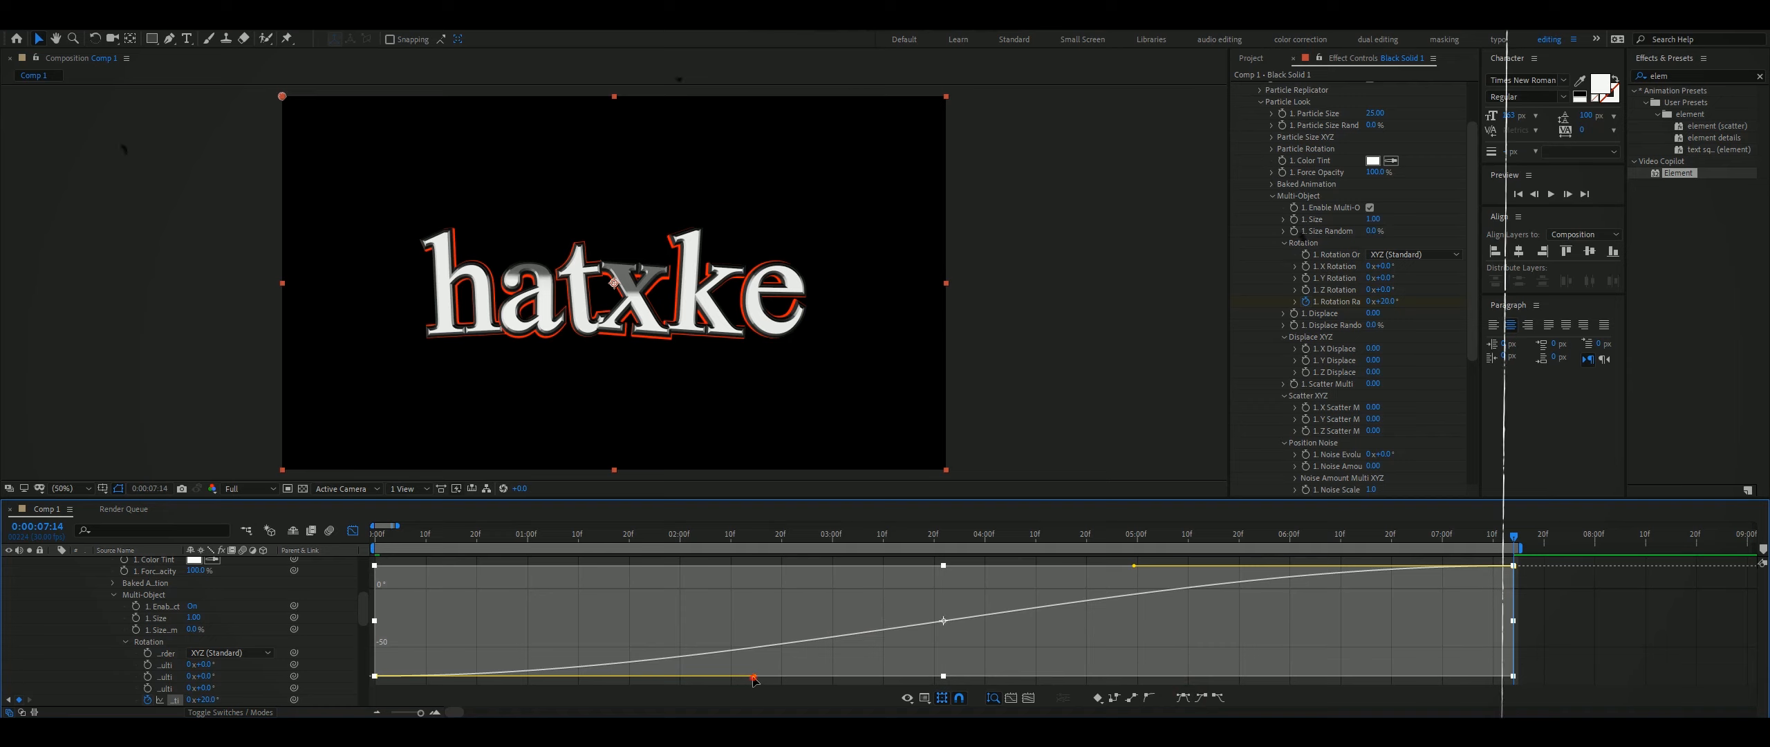
drag(754, 675, 374, 572)
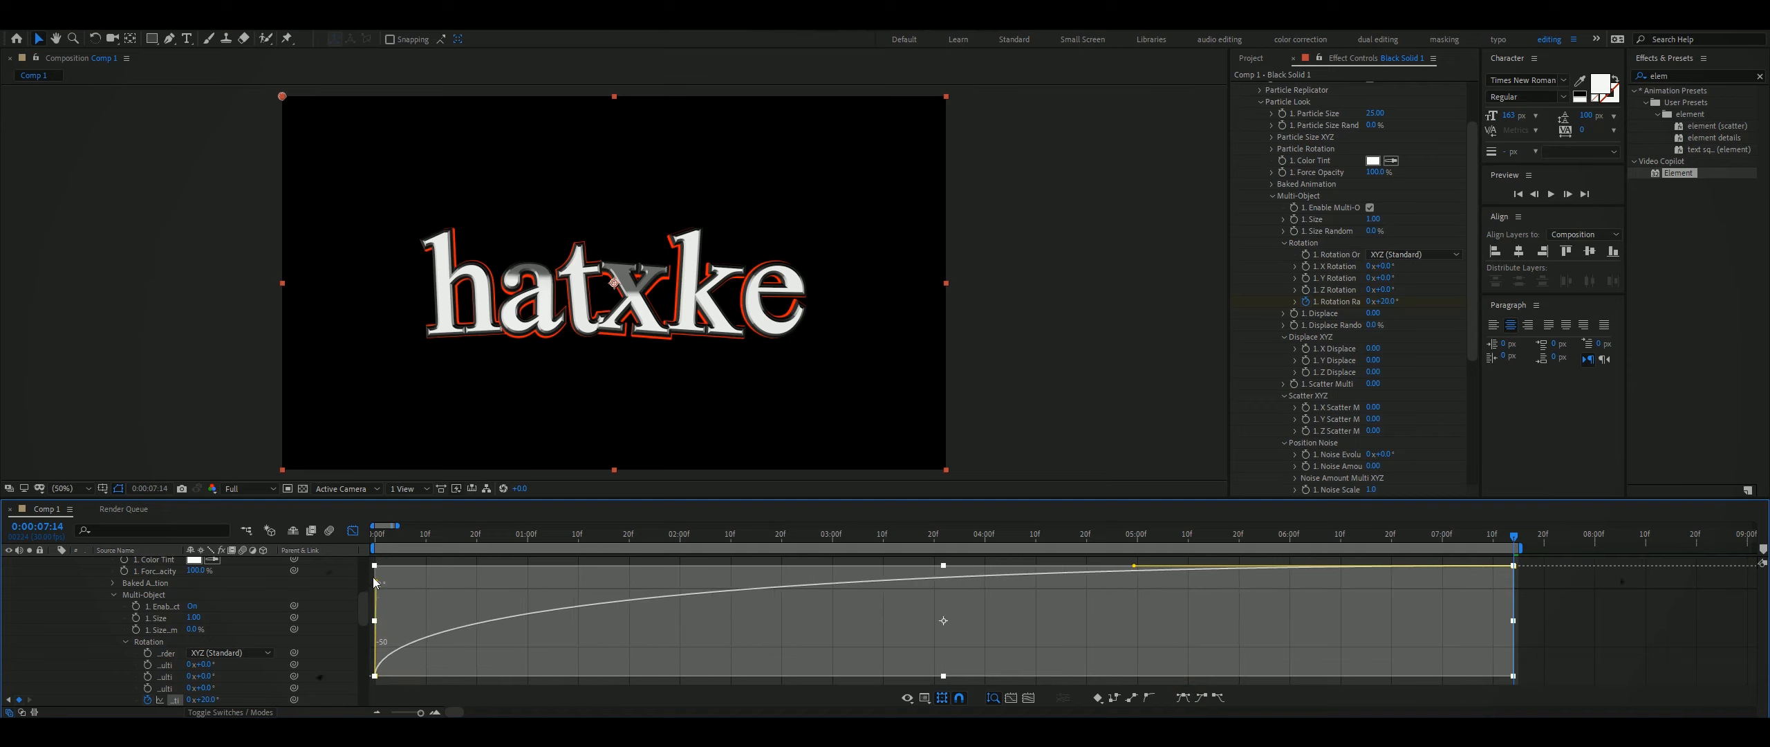
Preview the rotation animation from the start and extend the last keyframe's easing handle back to about 03:10
click(378, 538)
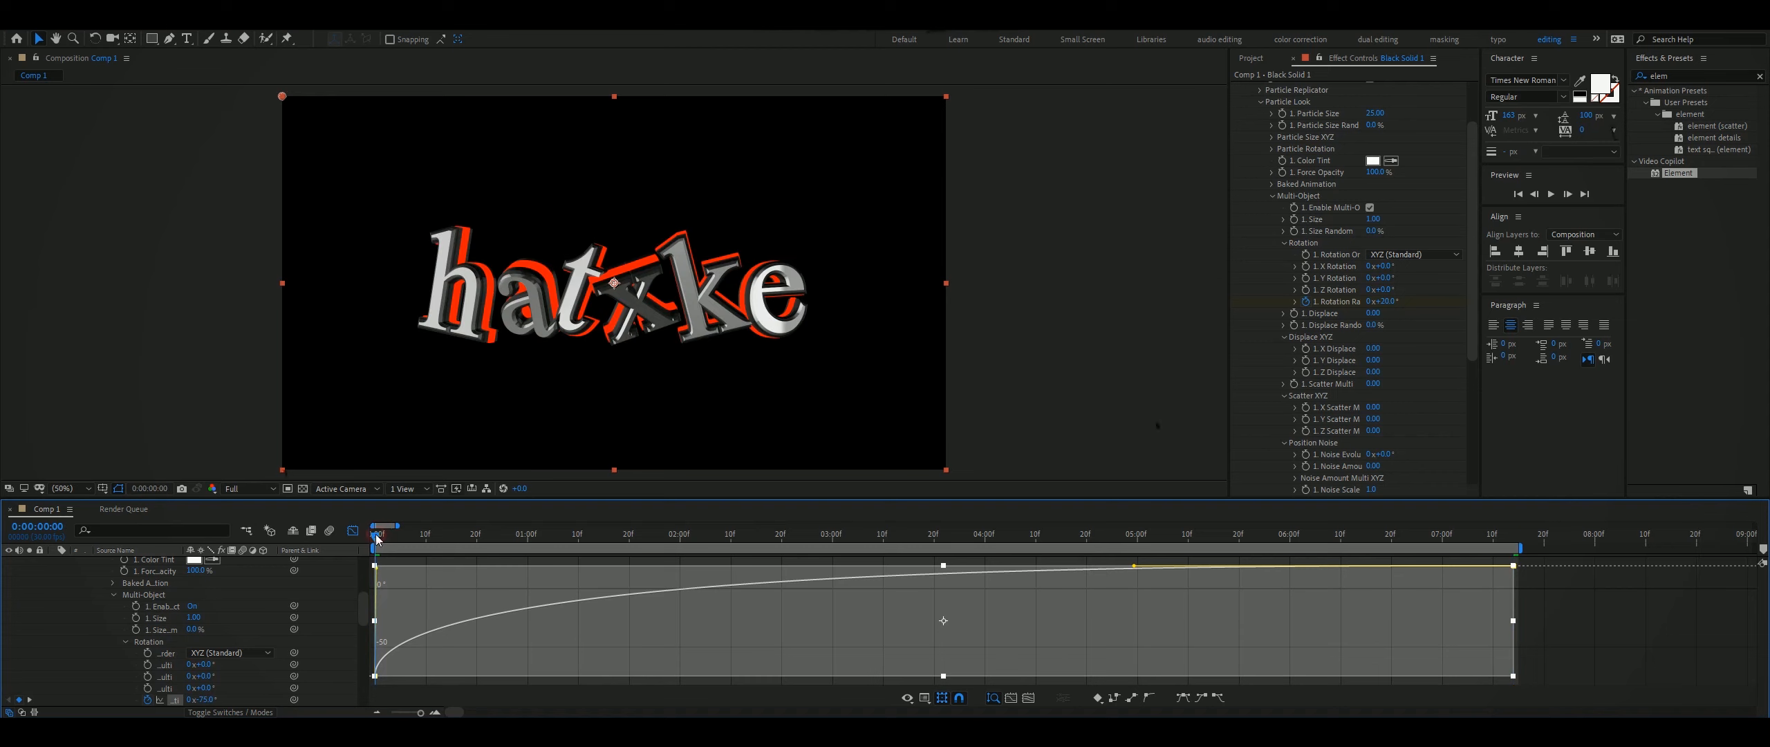
key(space)
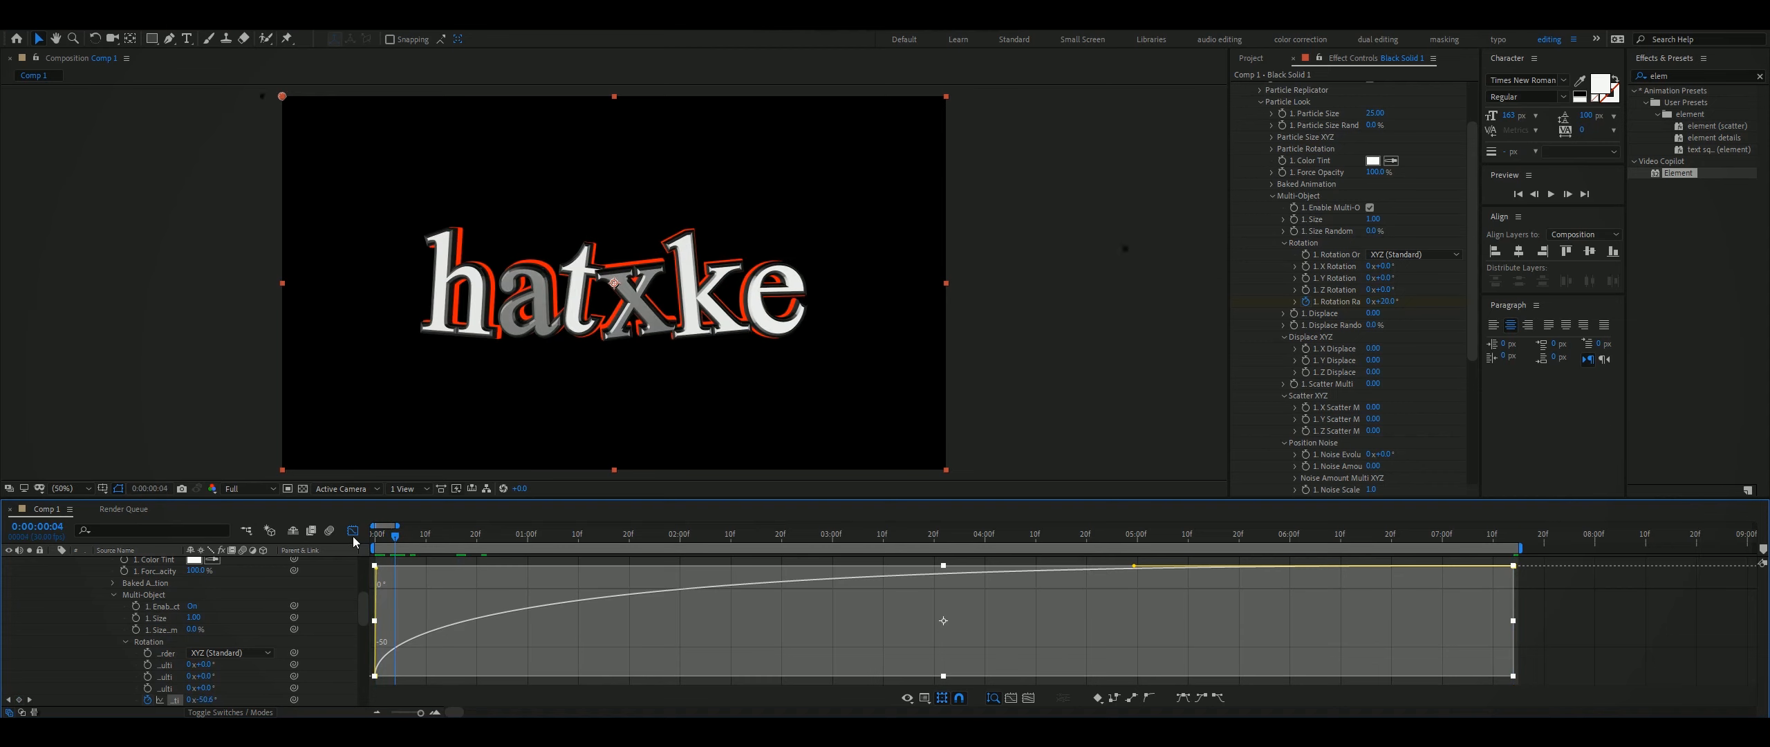
key(space)
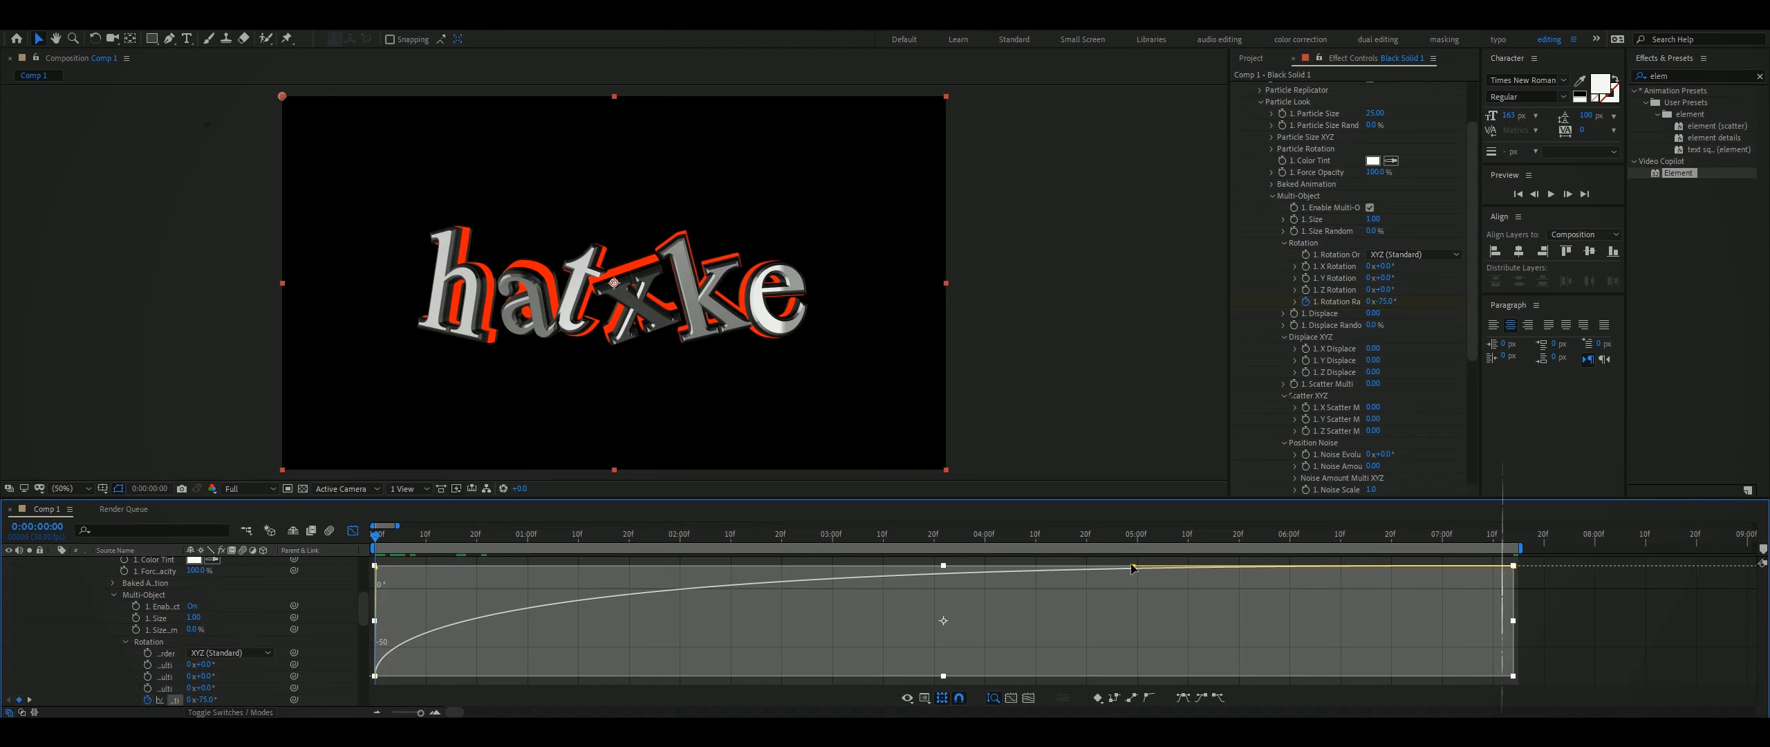
drag(1134, 566, 888, 565)
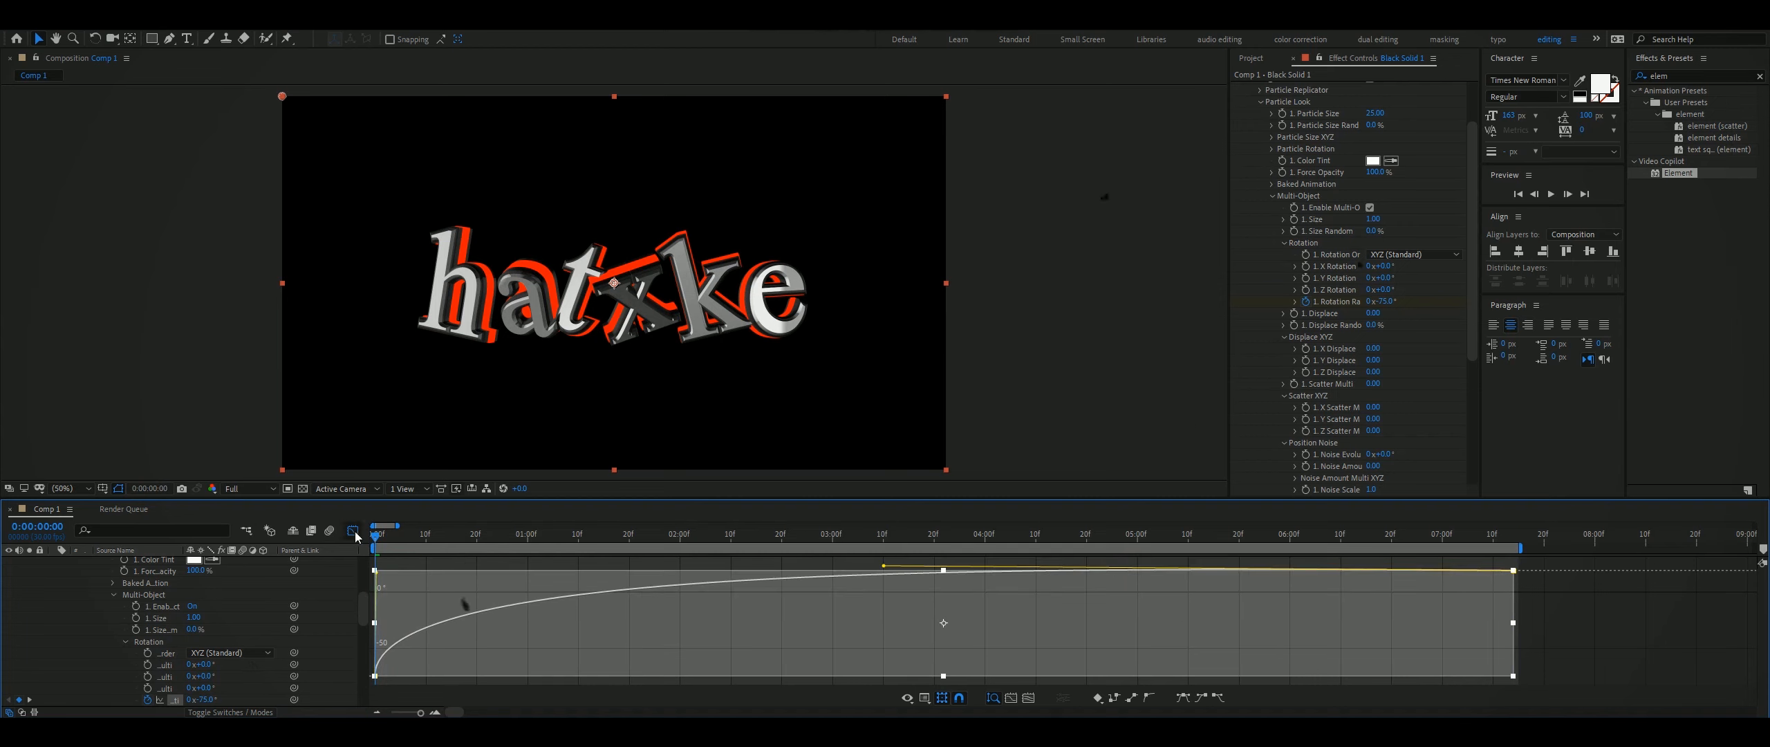
Close the Graph Editor, collapse the Black Solid 1 layer's properties and preview the eased letter rotation from the start
click(353, 530)
scroll(269, 627, up, 5)
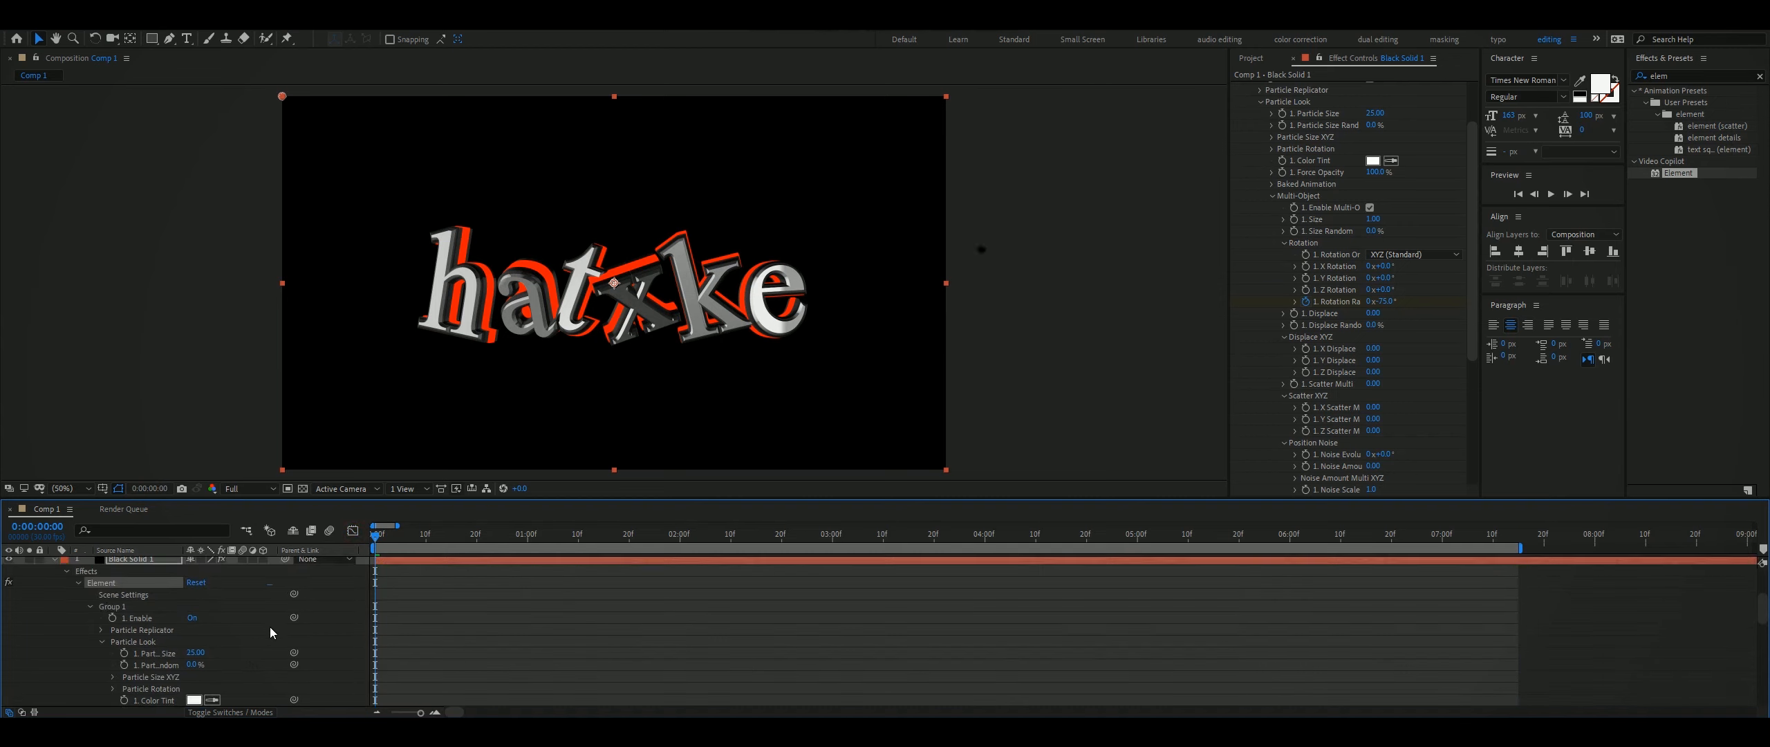
click(54, 562)
drag(373, 546, 532, 559)
key(space)
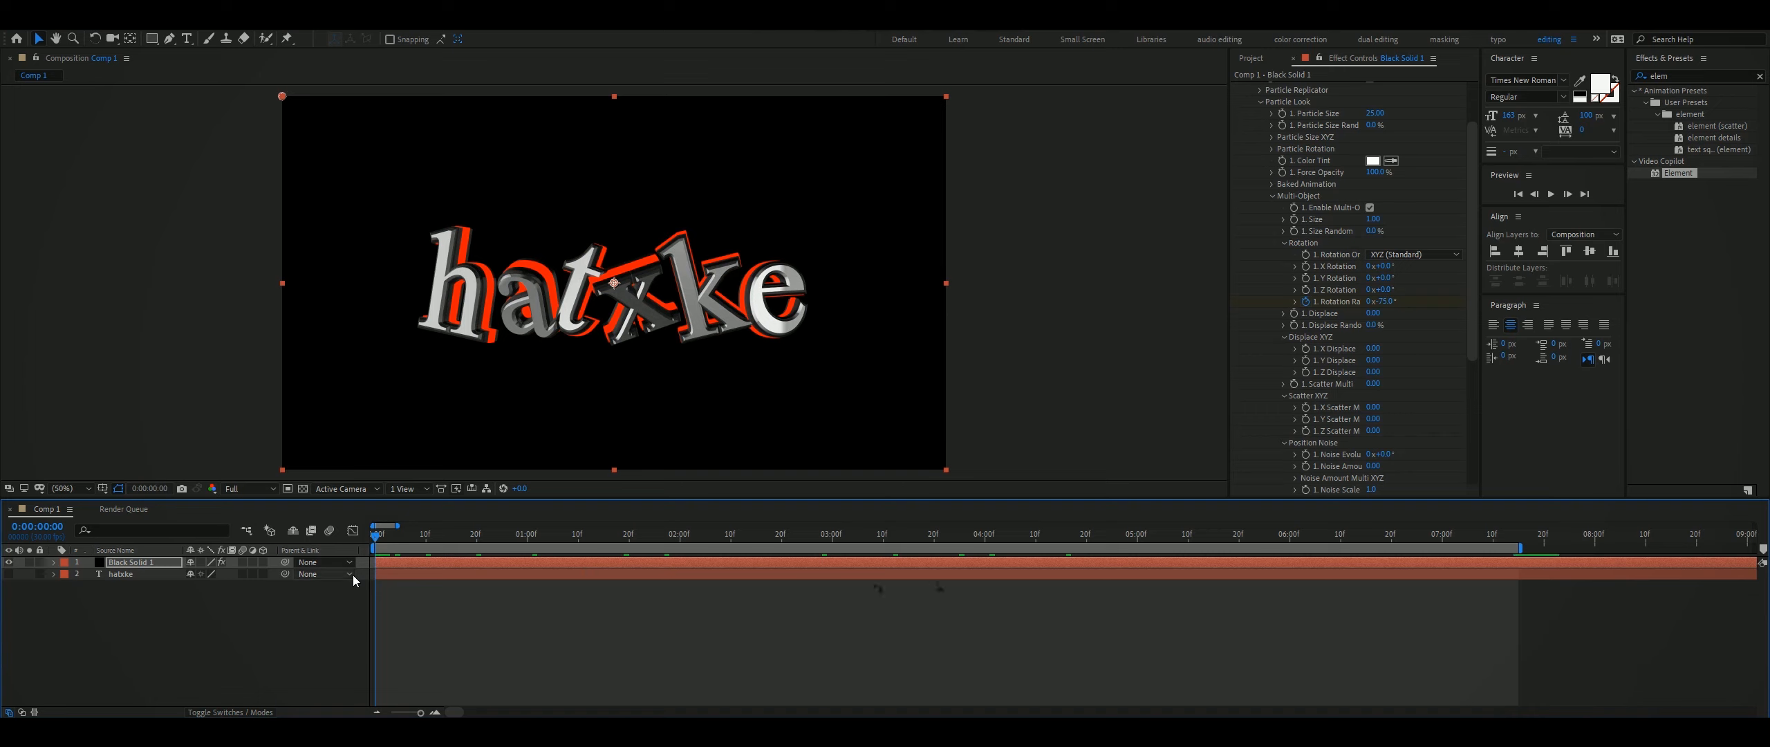
Duplicate the Black Solid 1 layer and hide the upper copy
click(150, 619)
click(142, 563)
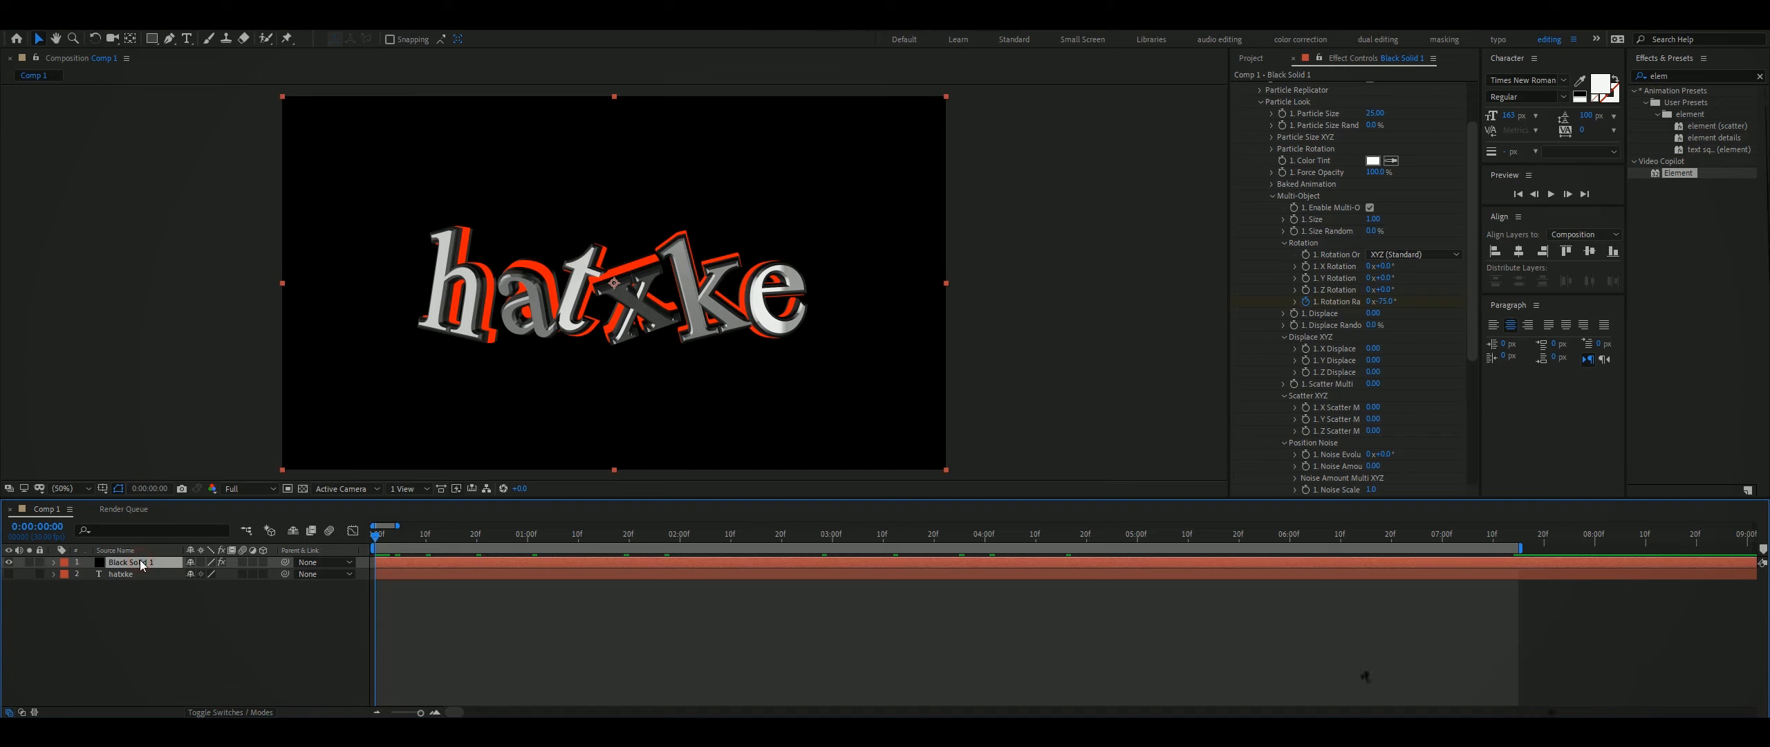
key(ctrl+d)
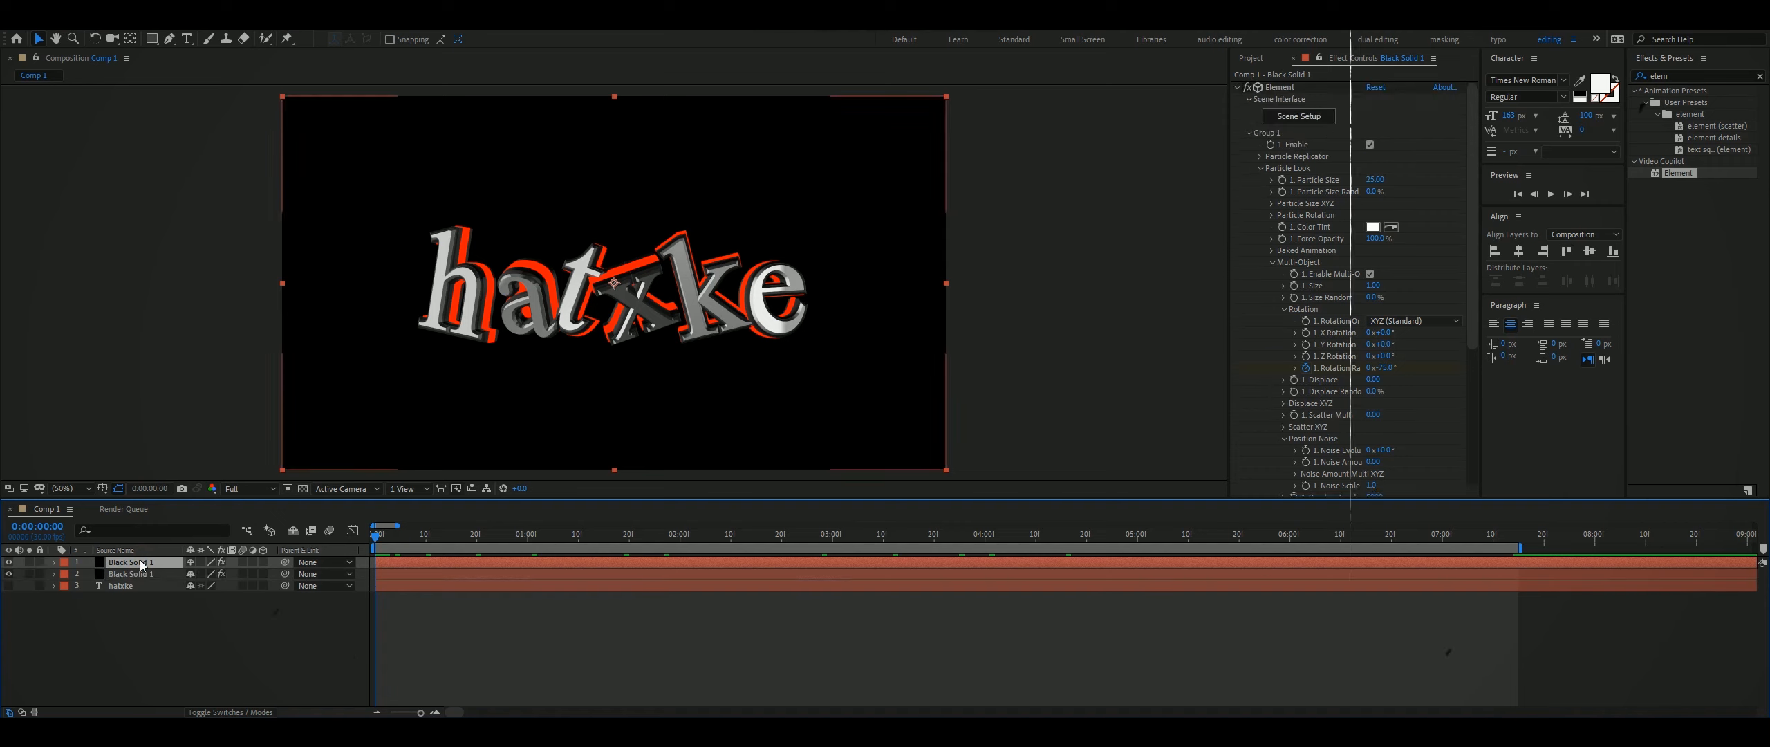
click(9, 562)
Apply Linear Color Key to the lower Black Solid 1 layer and raise Matching Tolerance to about 76% to key out the grey letter faces
click(149, 574)
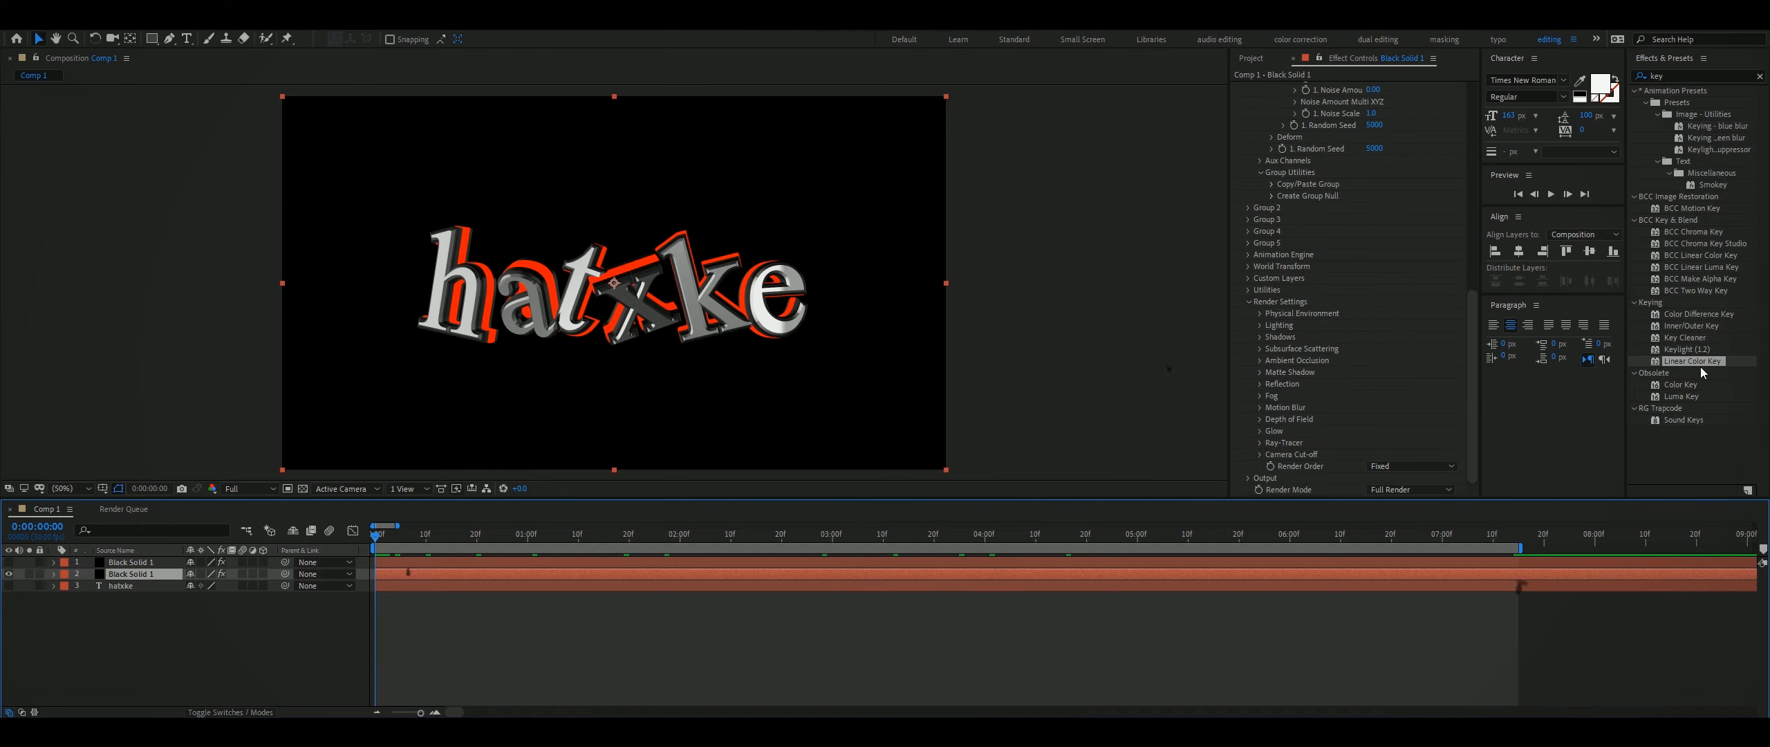
drag(1710, 364, 553, 576)
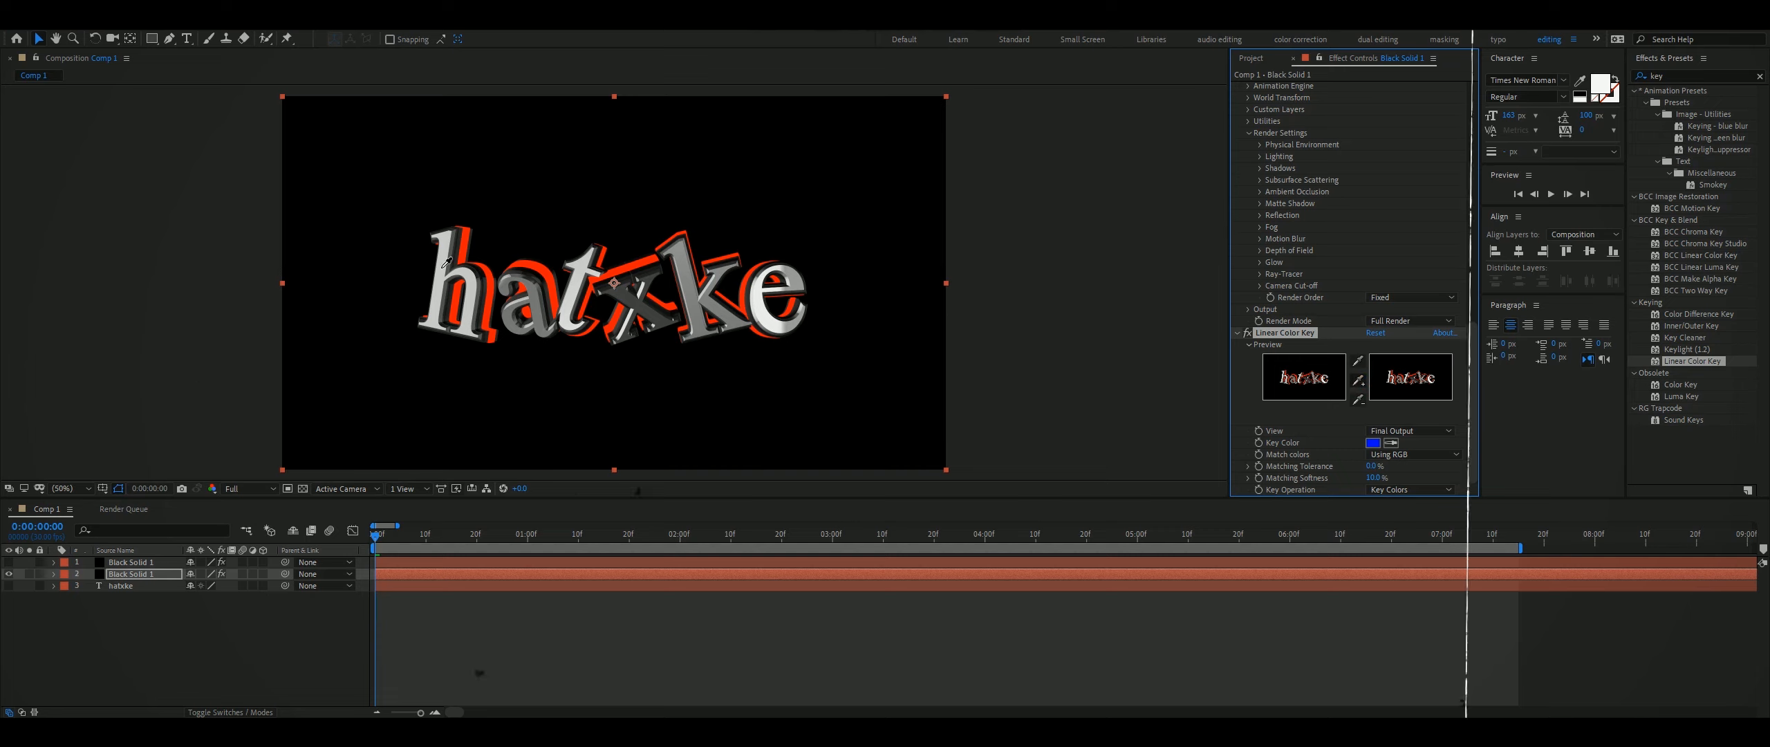
click(442, 281)
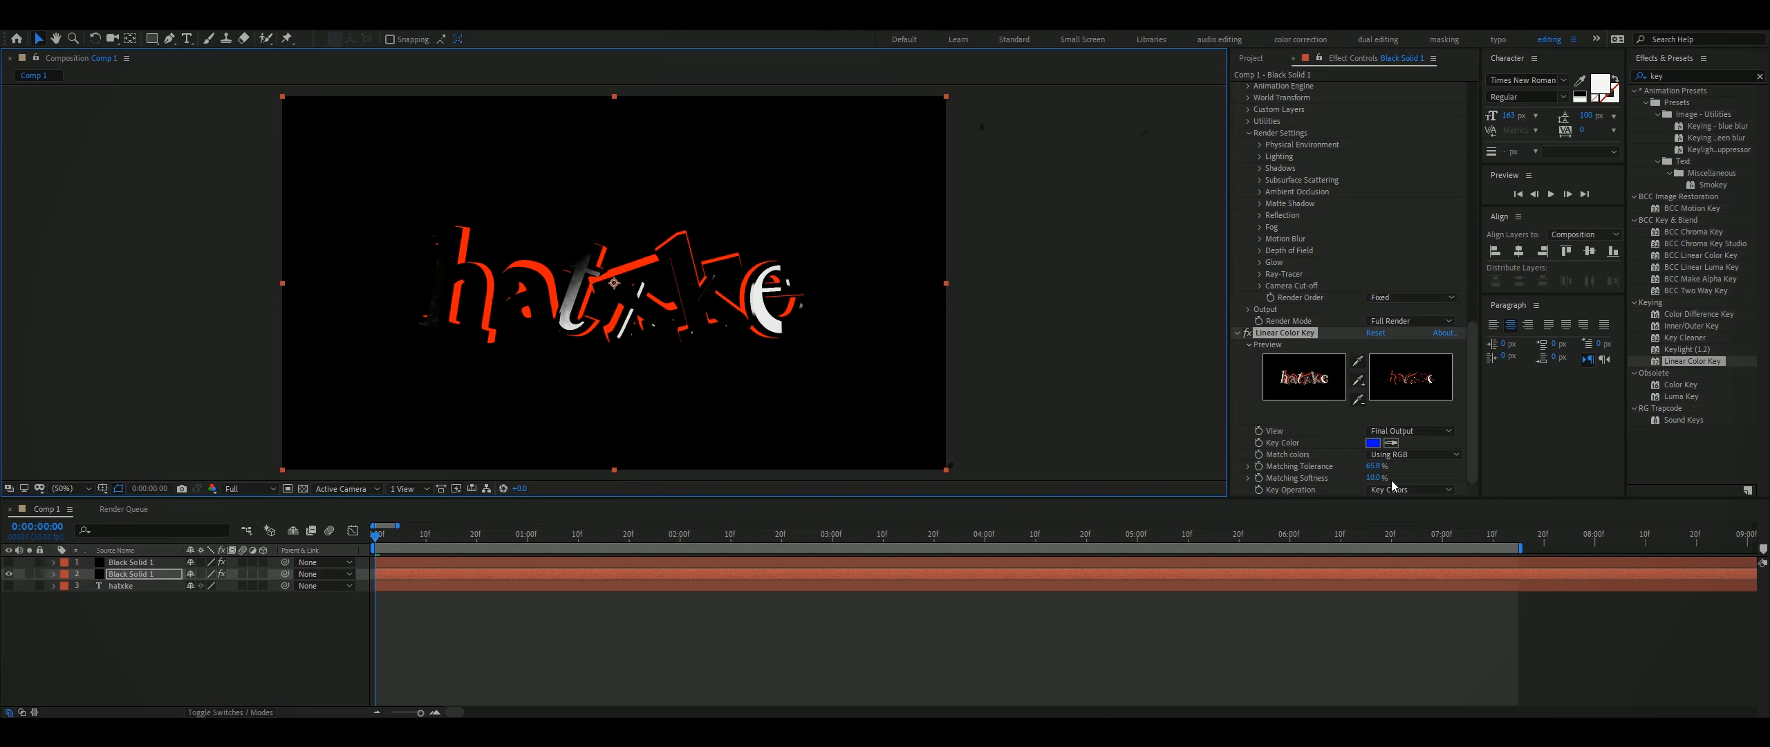
drag(1374, 466, 1385, 467)
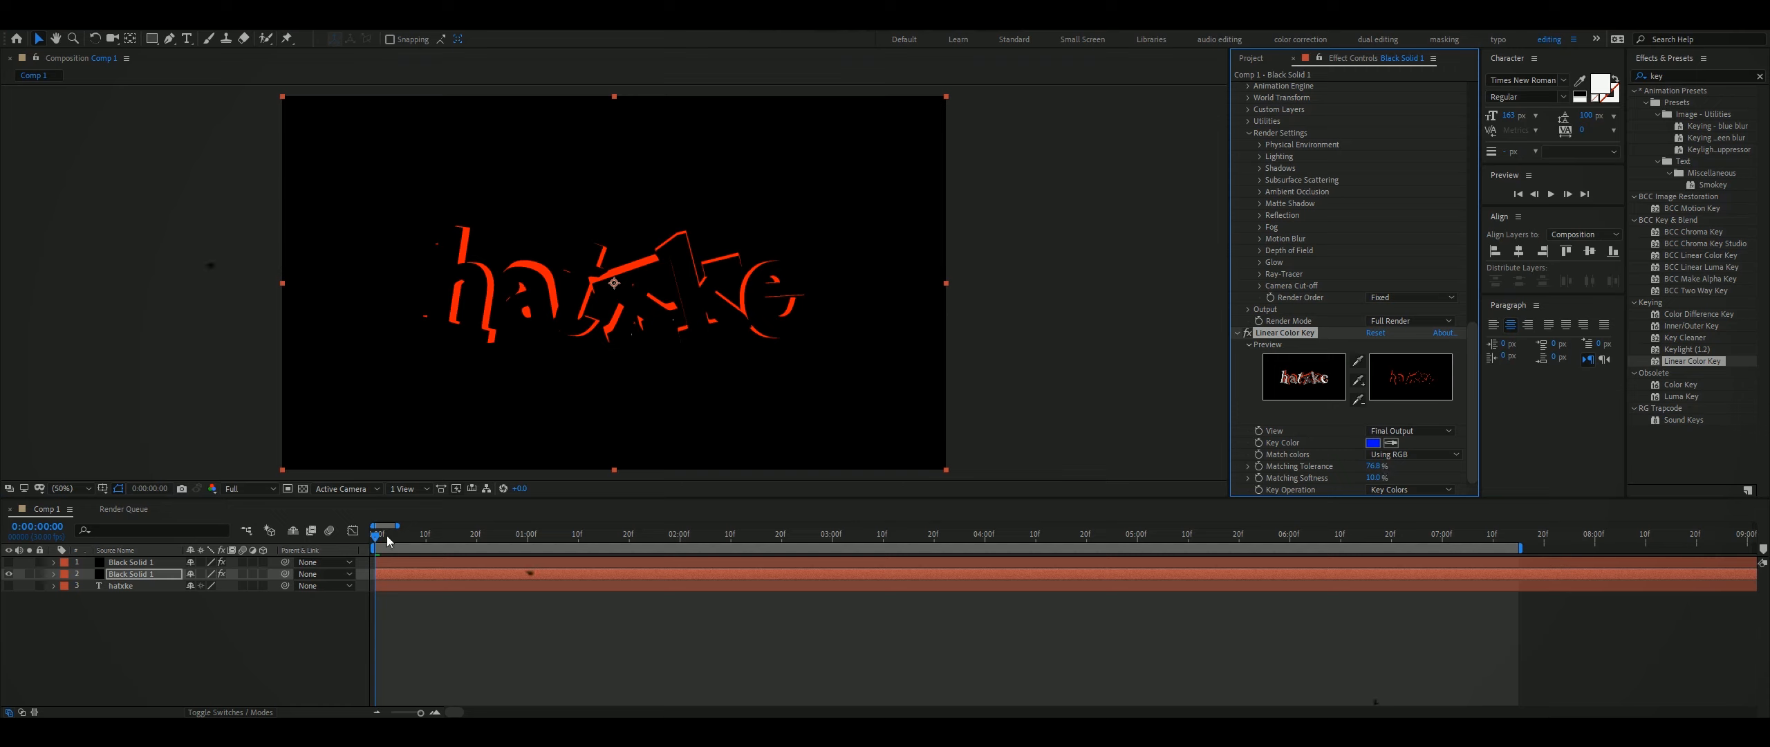
Scrub and play the keyed text animation to check the red edges, and collapse the Linear Color Key preview thumbnails
drag(389, 536, 1265, 568)
key(space)
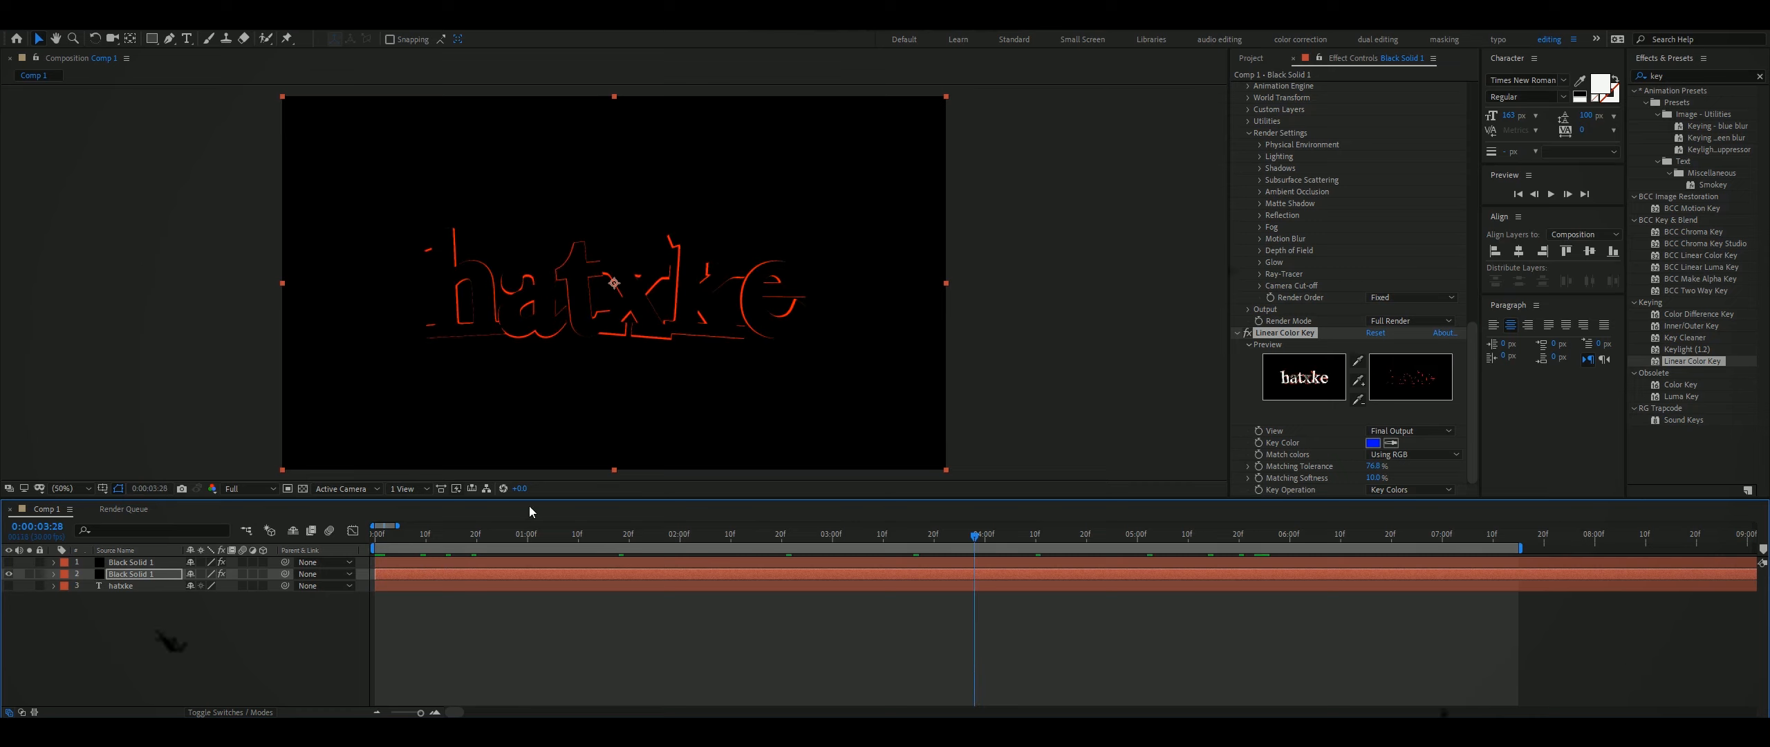
key(space)
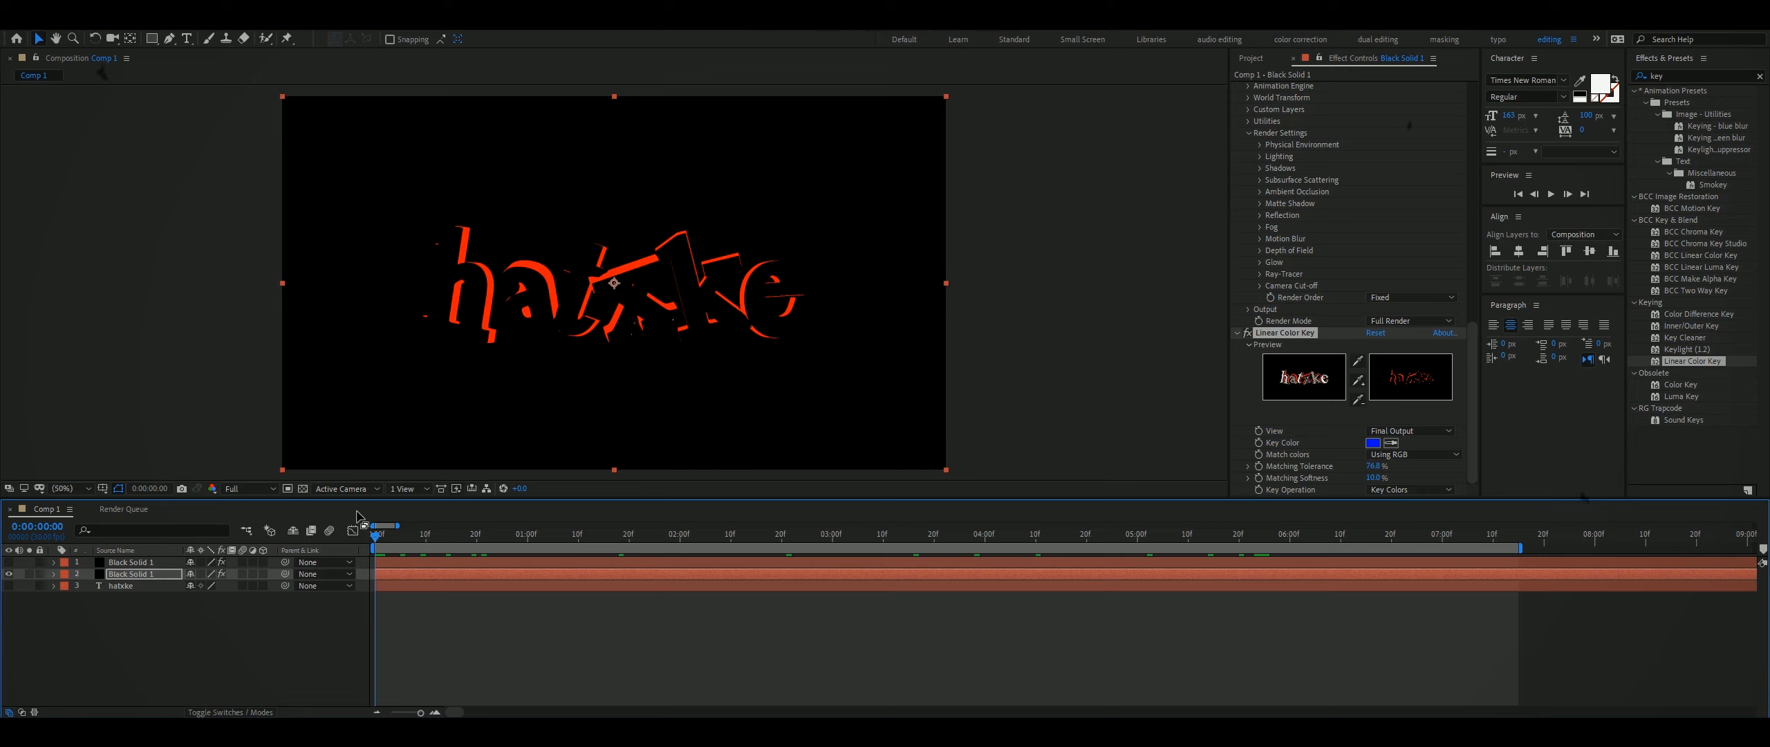
click(1247, 347)
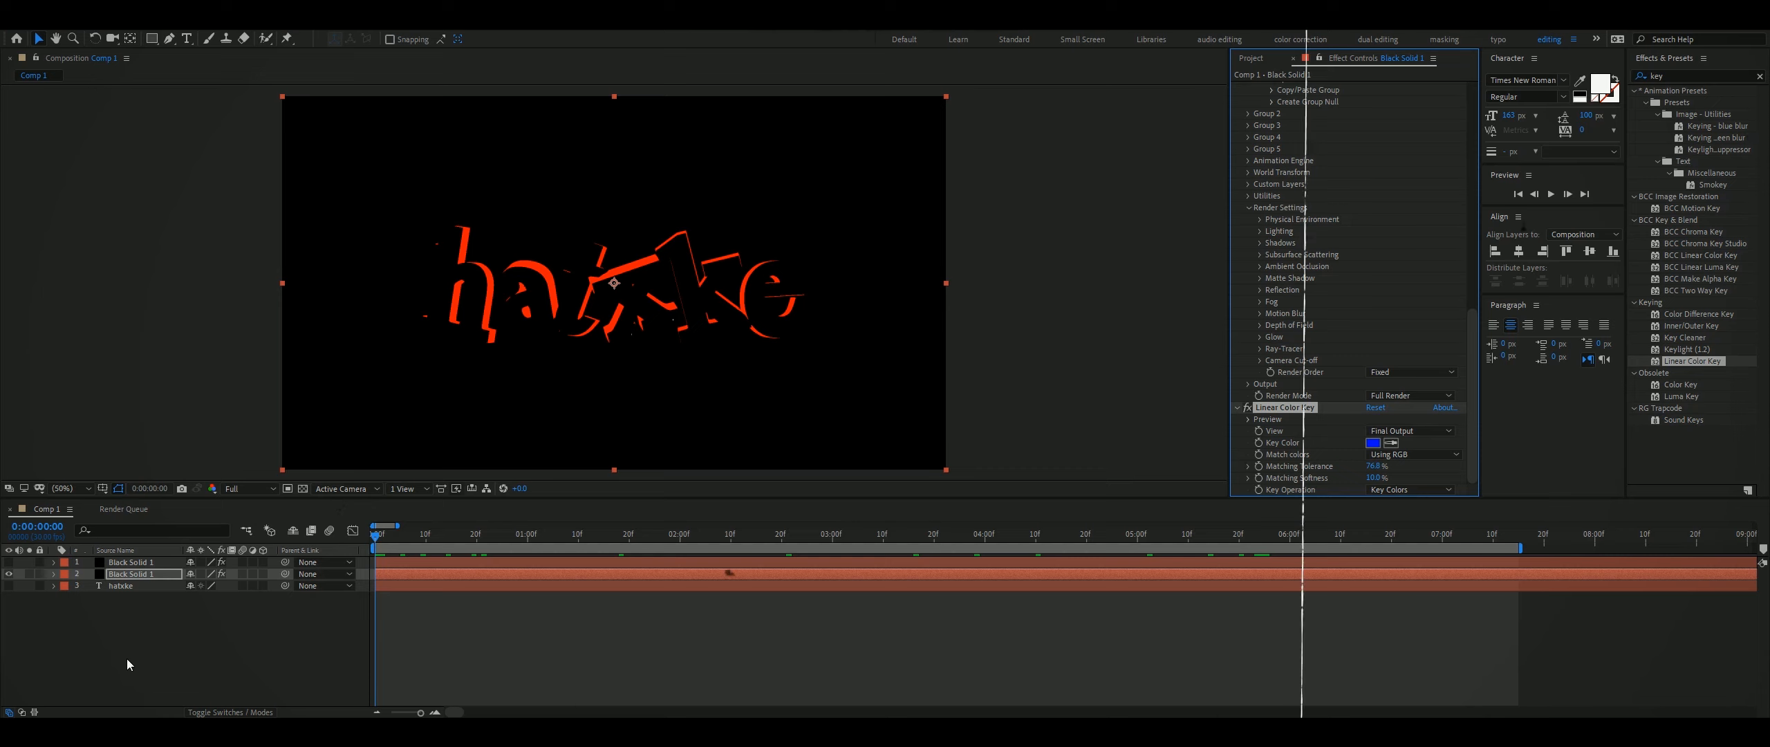
Move the keyed Black Solid 1 layer above the unkeyed one, compare them by toggling visibility, and leave the unkeyed layer hidden
drag(156, 574, 160, 560)
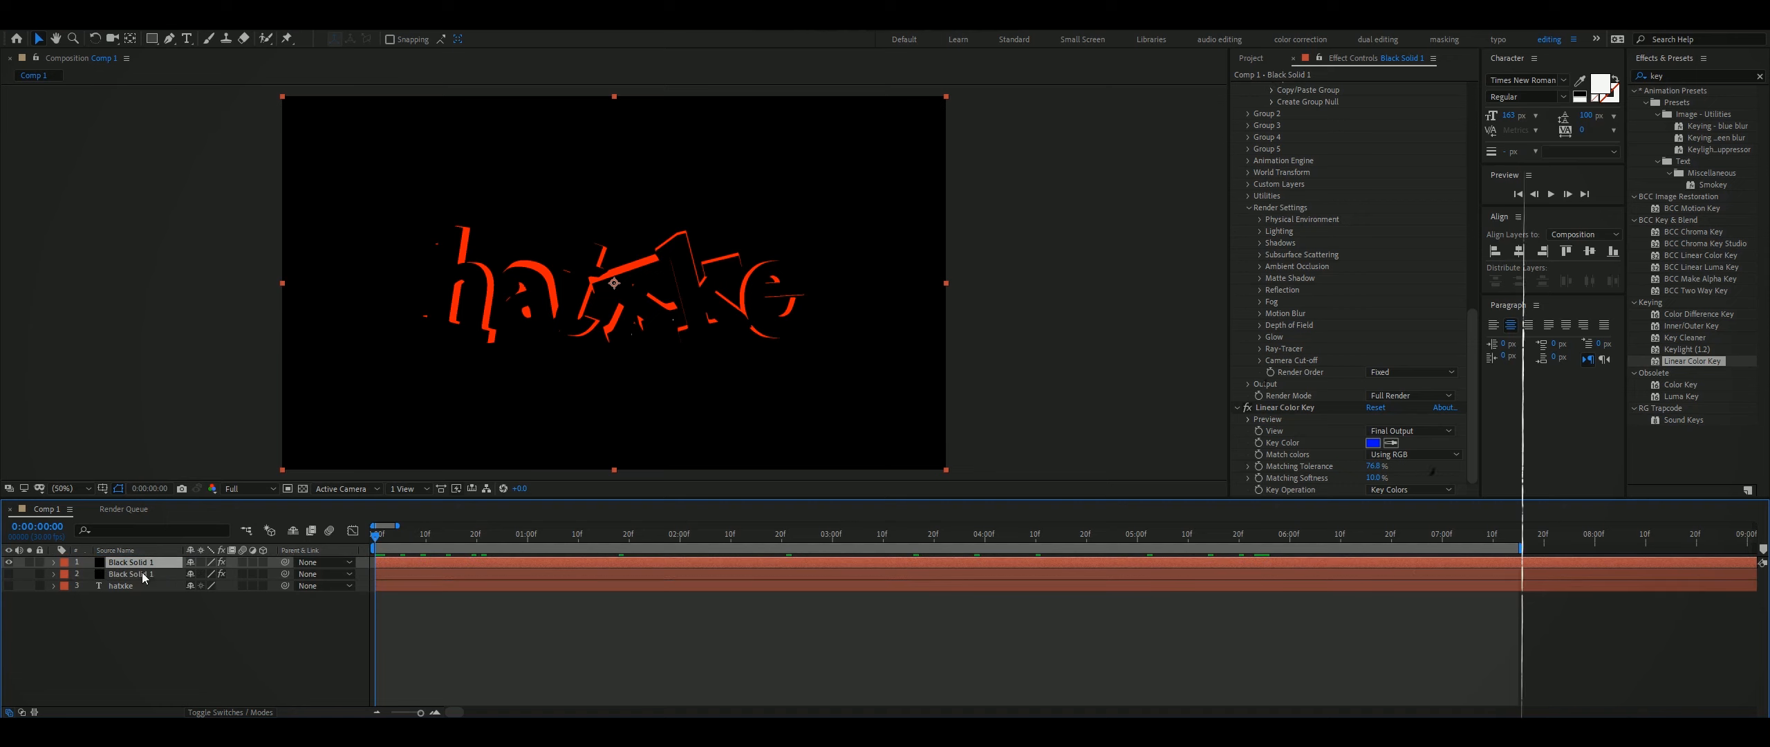
click(9, 574)
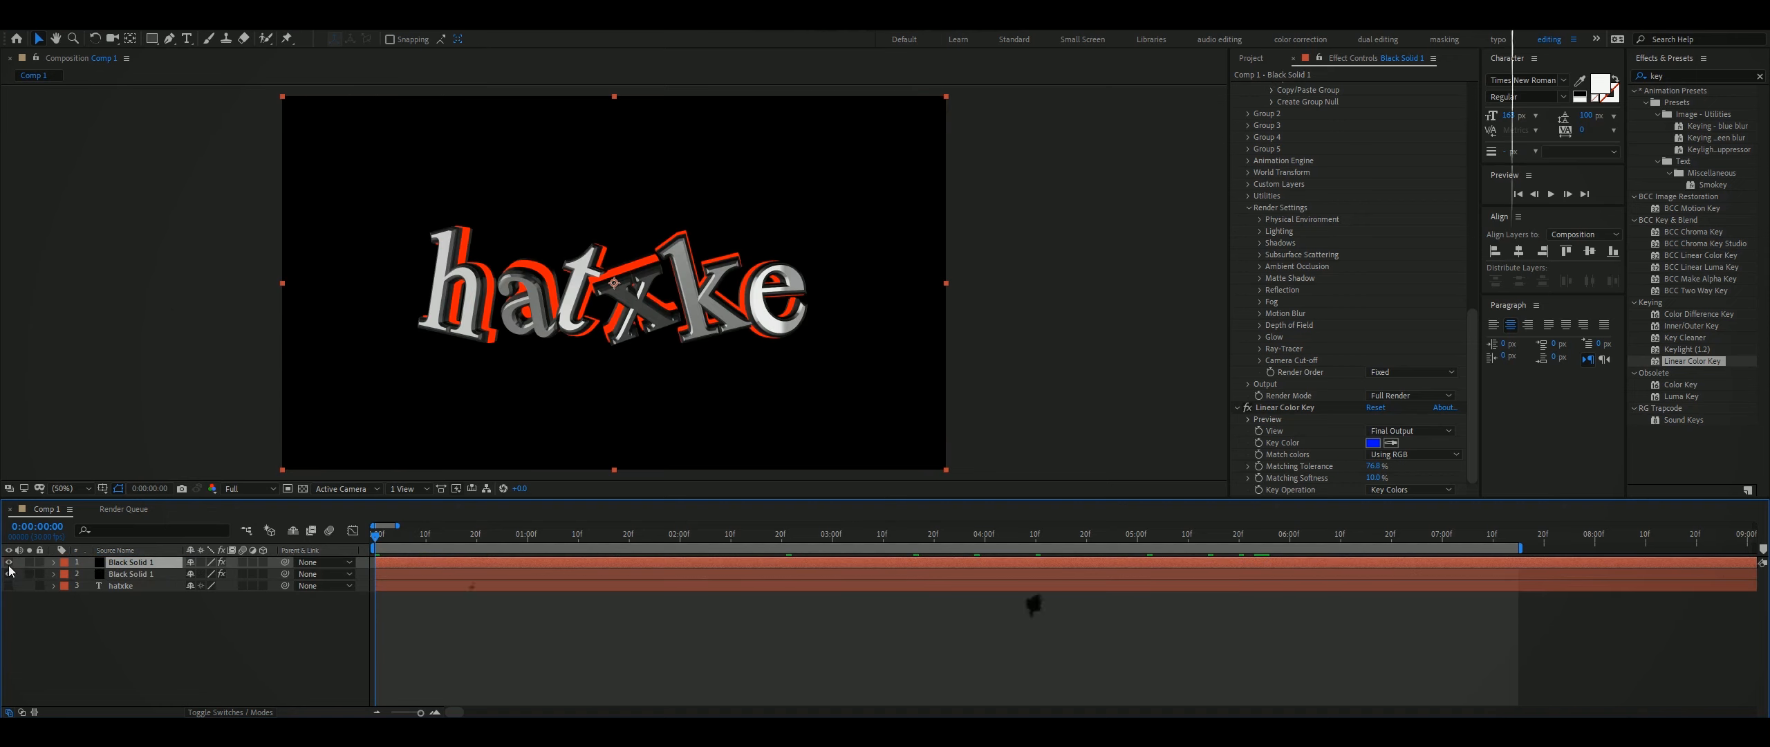
click(9, 563)
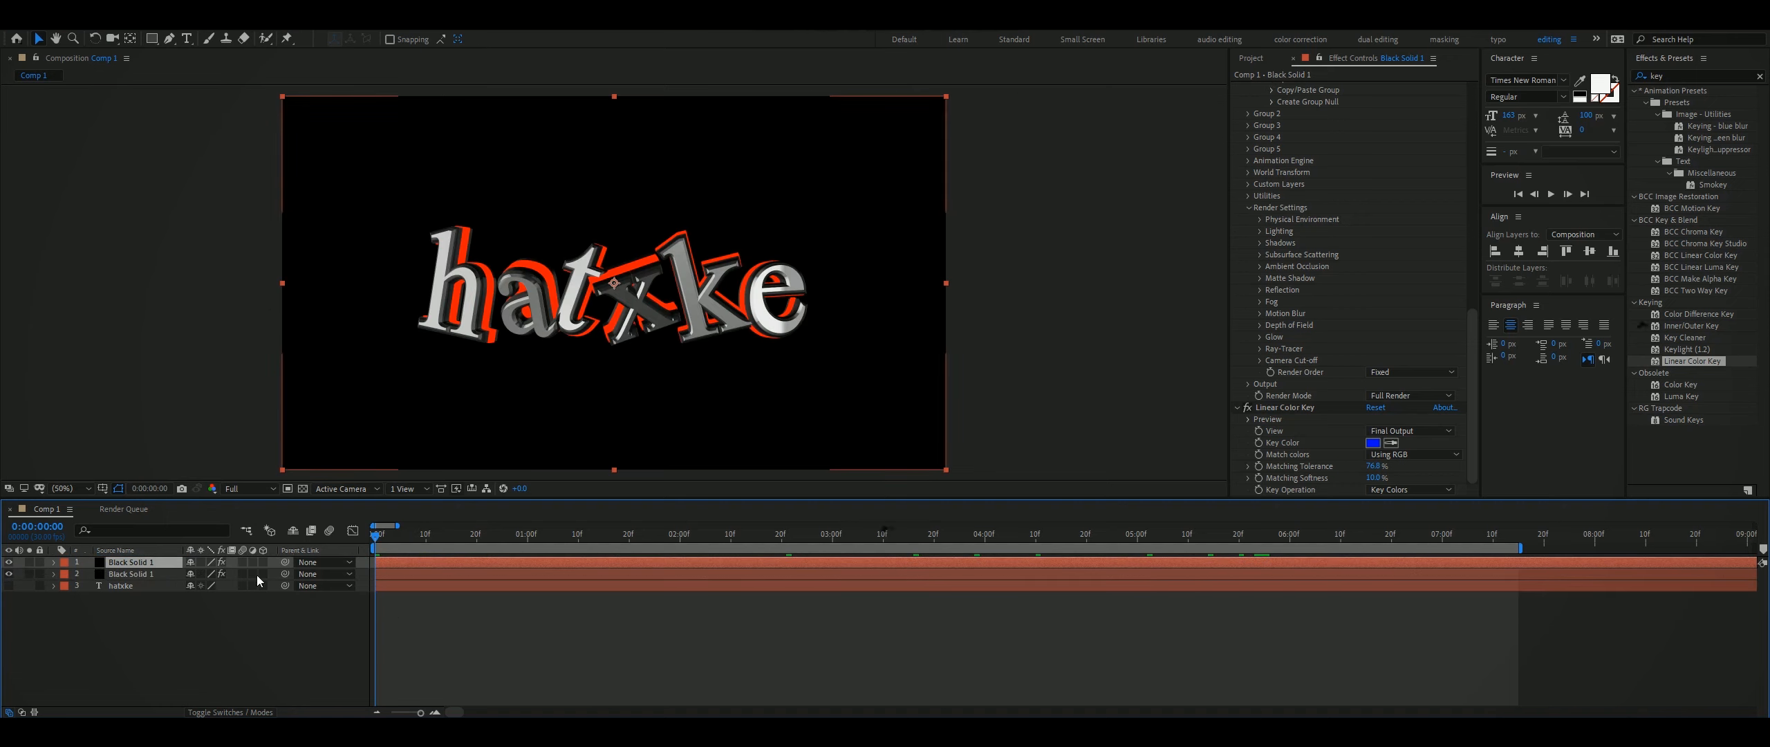
click(10, 575)
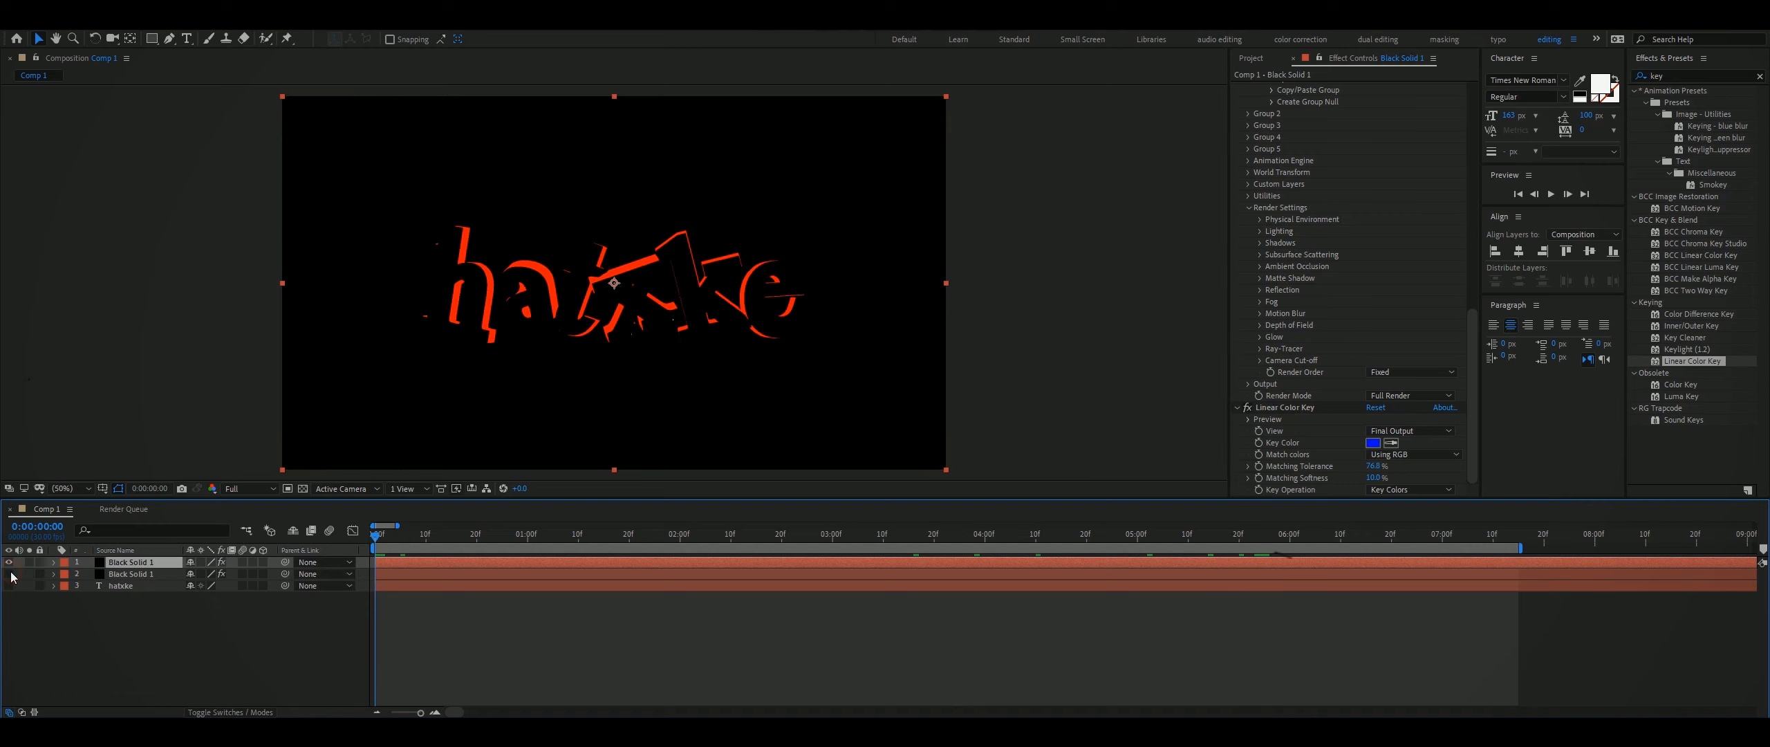
Clear the effects search and look up "deep" for the keyed top layer
click(1759, 76)
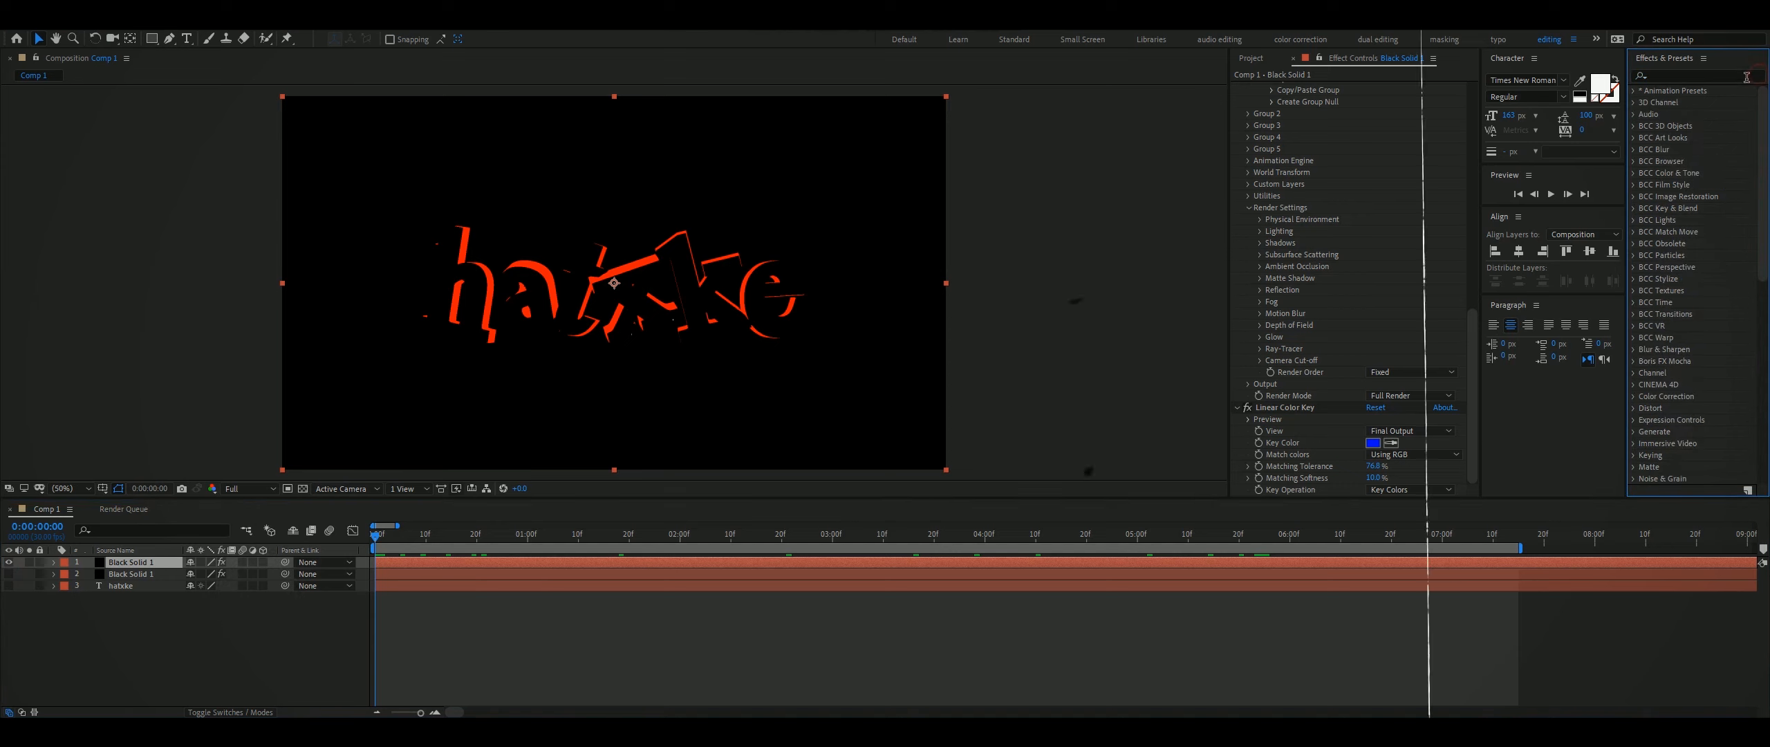
text(deep)
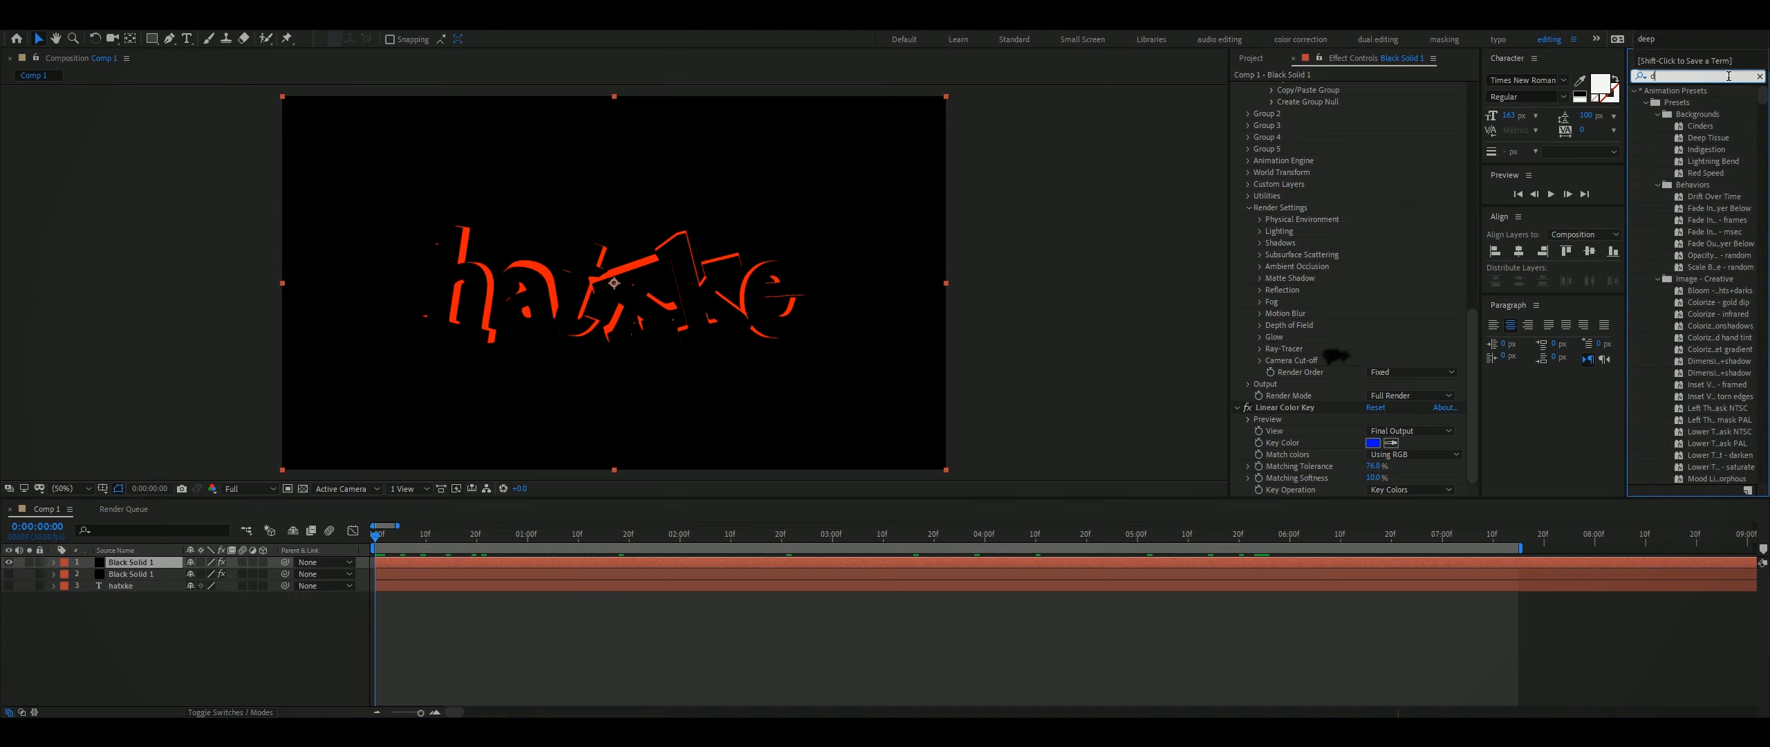